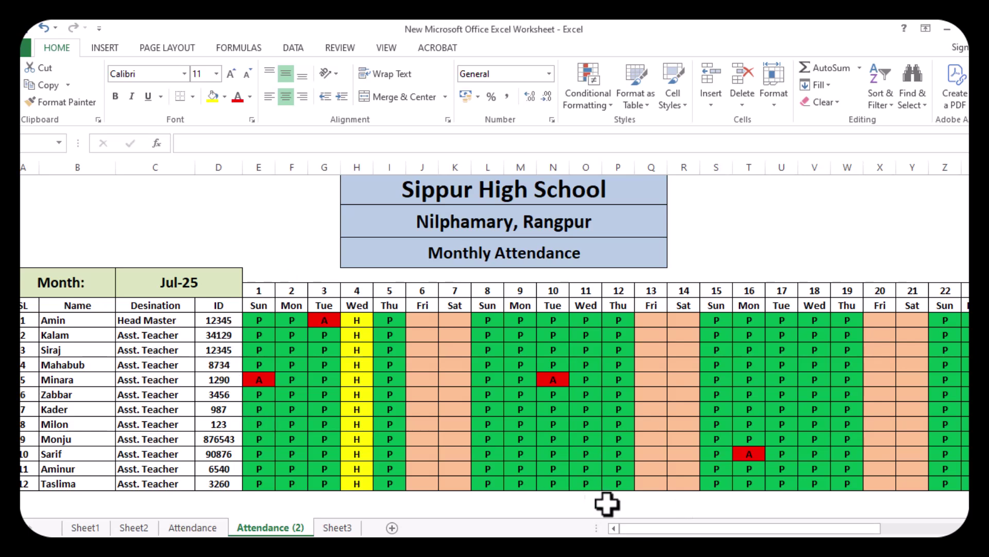
- Mark the employee with serial number 1 as absent on day 22 by entering A
left_click(4, 320)
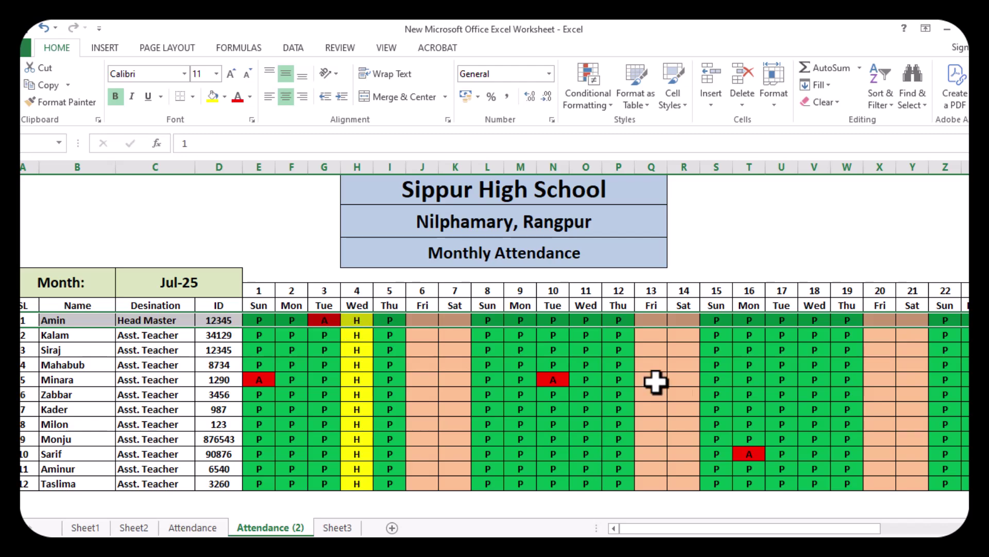
left_click_drag(670, 531, 811, 531)
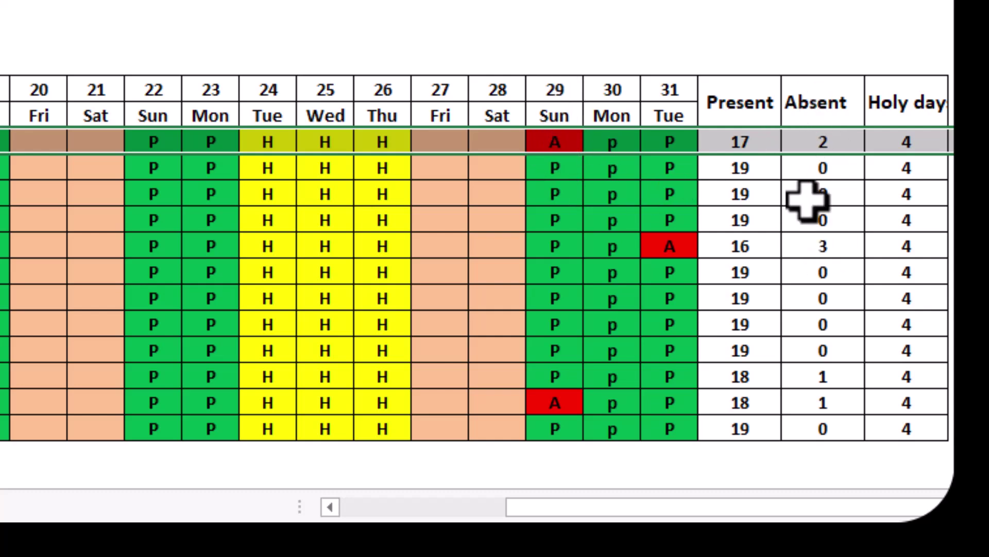
left_click(835, 138)
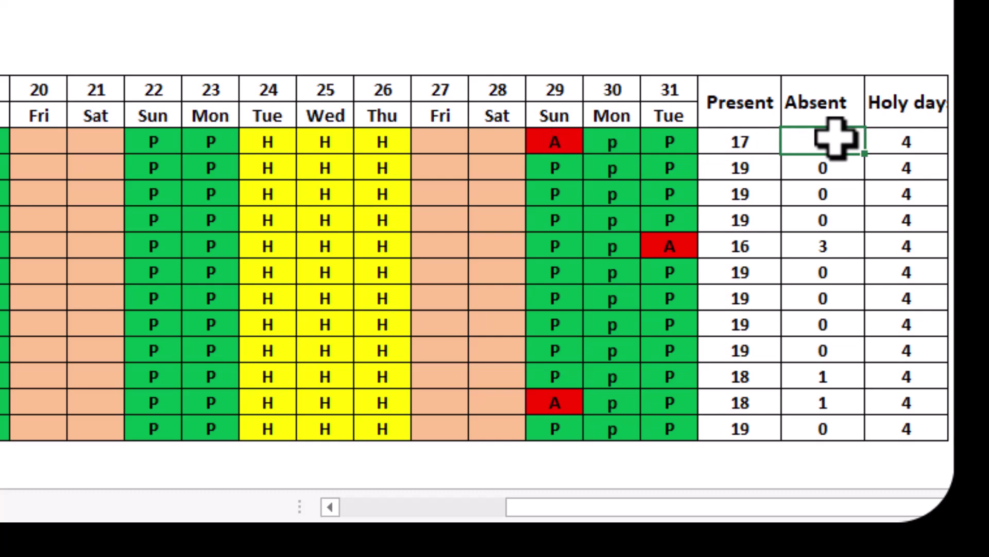
left_click(748, 146)
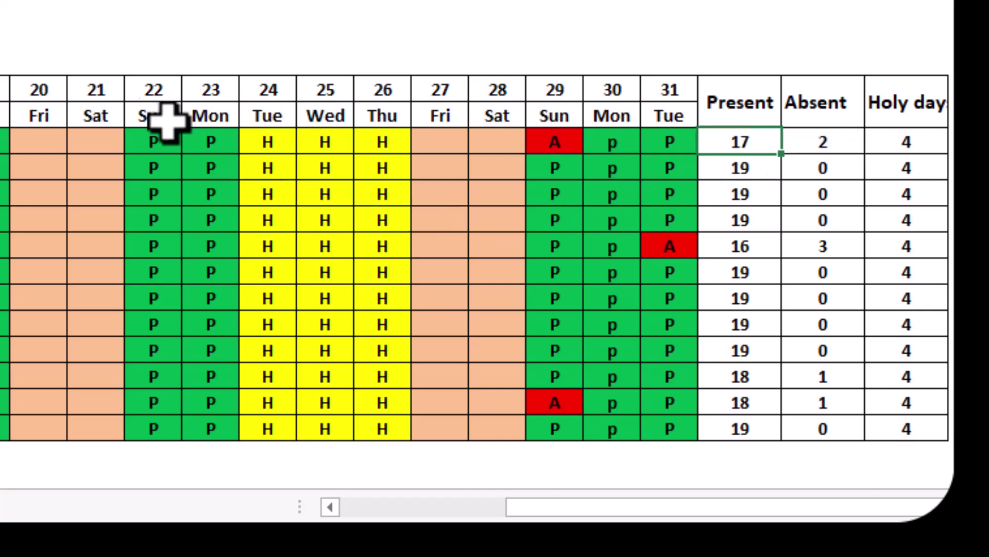
left_click(159, 137)
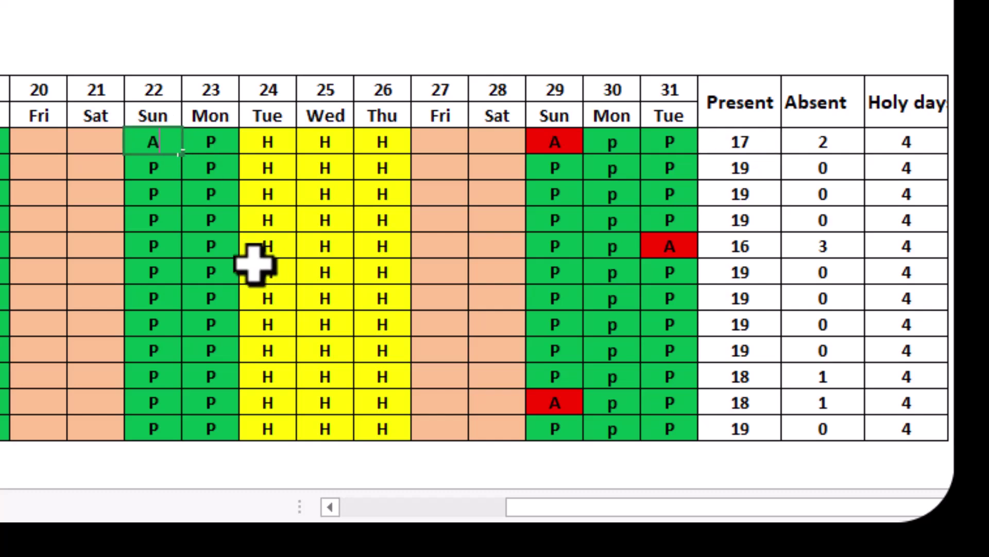
left_click(209, 185)
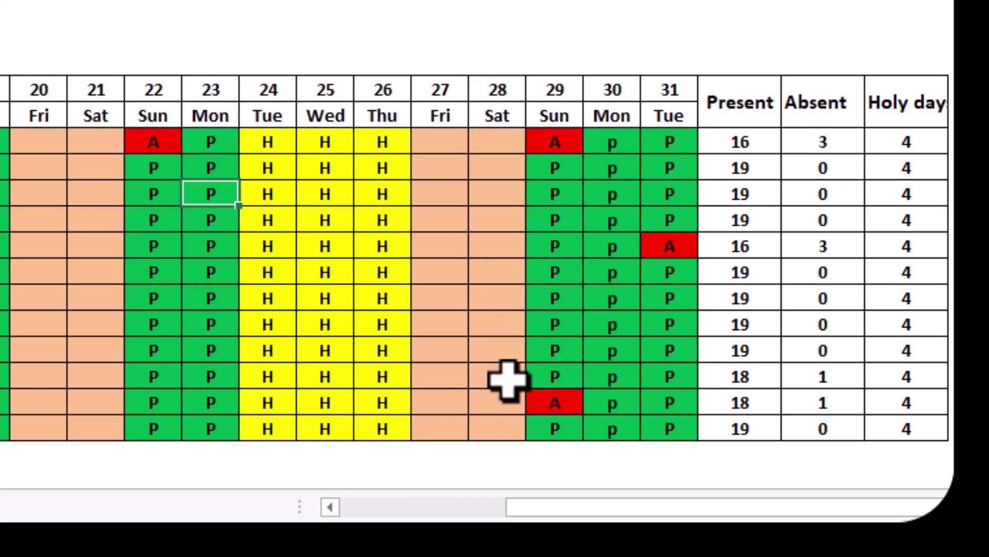
- Mark the employee with serial number 2 as absent on day 30 by entering A
left_click_drag(578, 508, 381, 508)
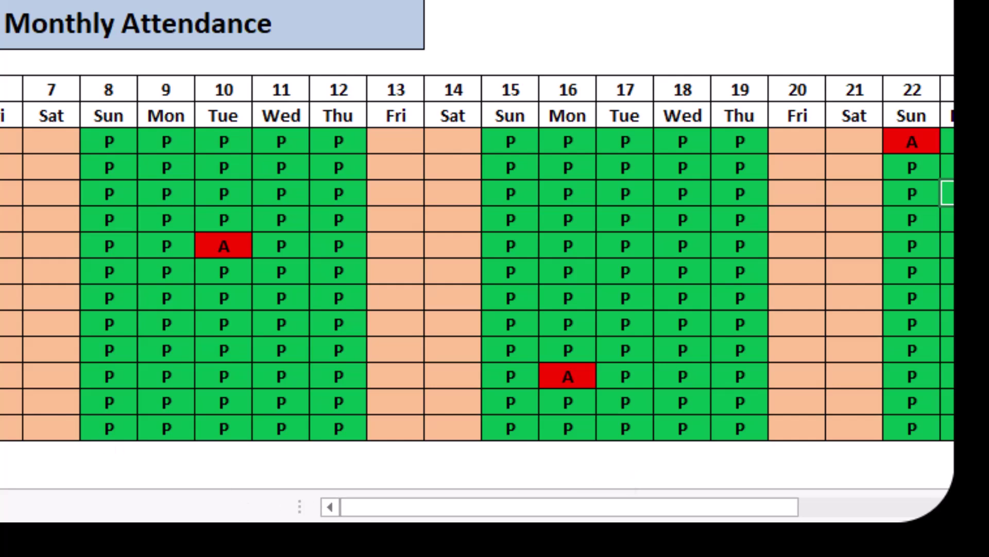
left_click(1, 167)
left_click_drag(548, 510, 658, 523)
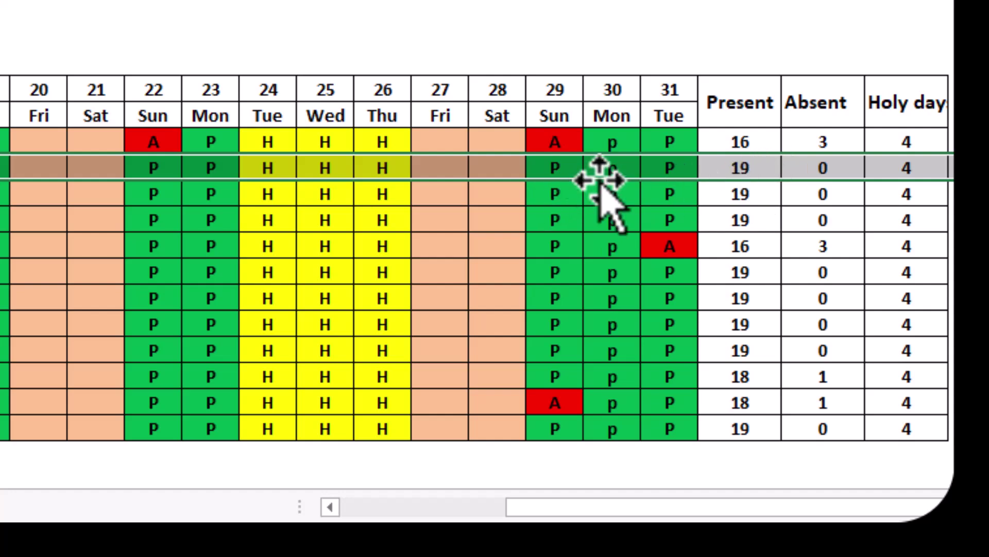
left_click(622, 166)
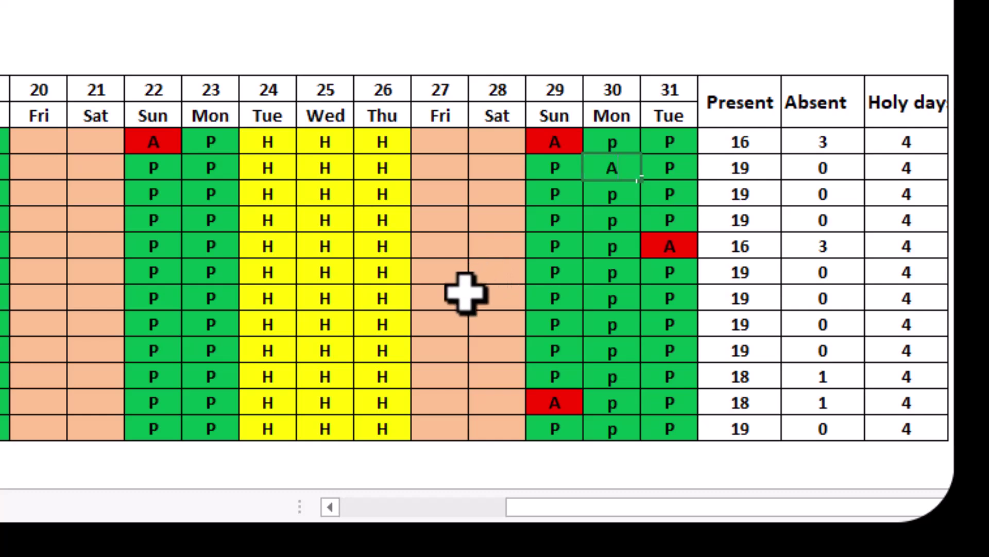
type("A")
left_click(630, 236)
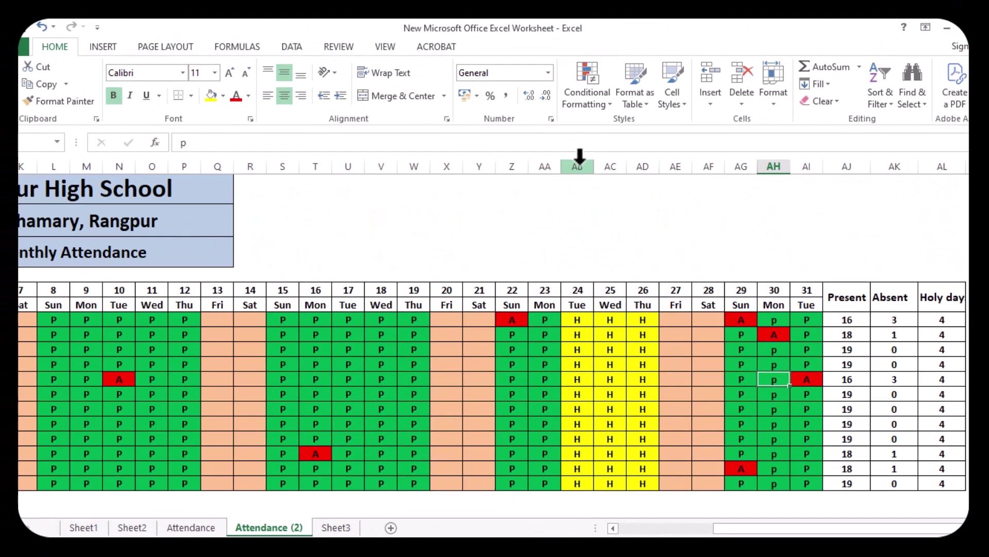
- Enter H for the first three employees on day 18 to record a holiday
left_click_drag(578, 166, 635, 175)
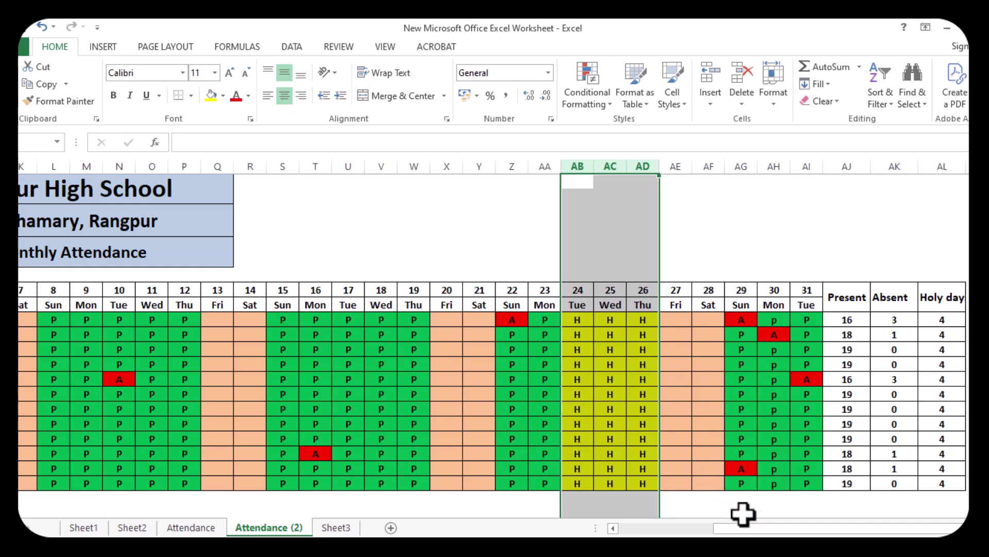
left_click_drag(768, 531, 672, 529)
left_click(353, 165)
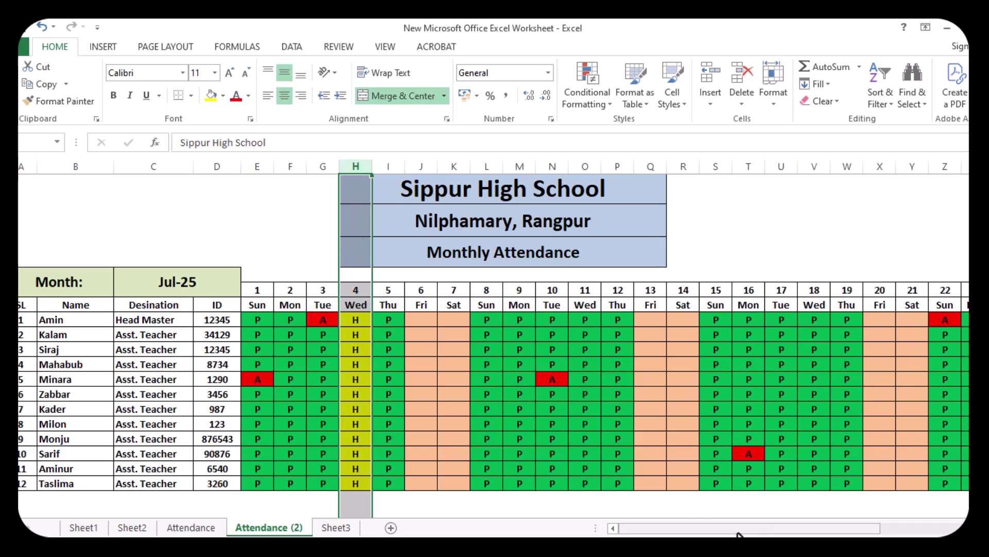
left_click_drag(719, 531, 814, 530)
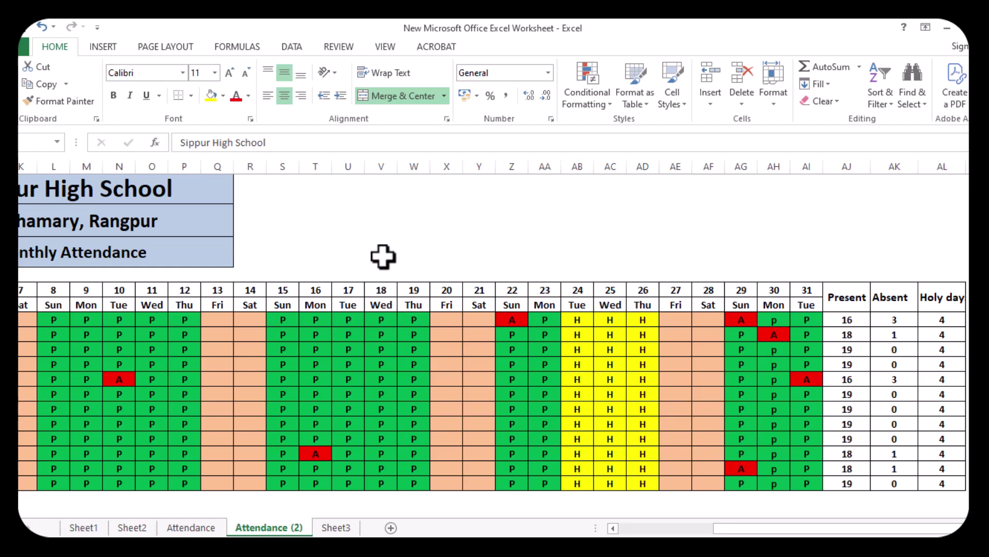
left_click(388, 166)
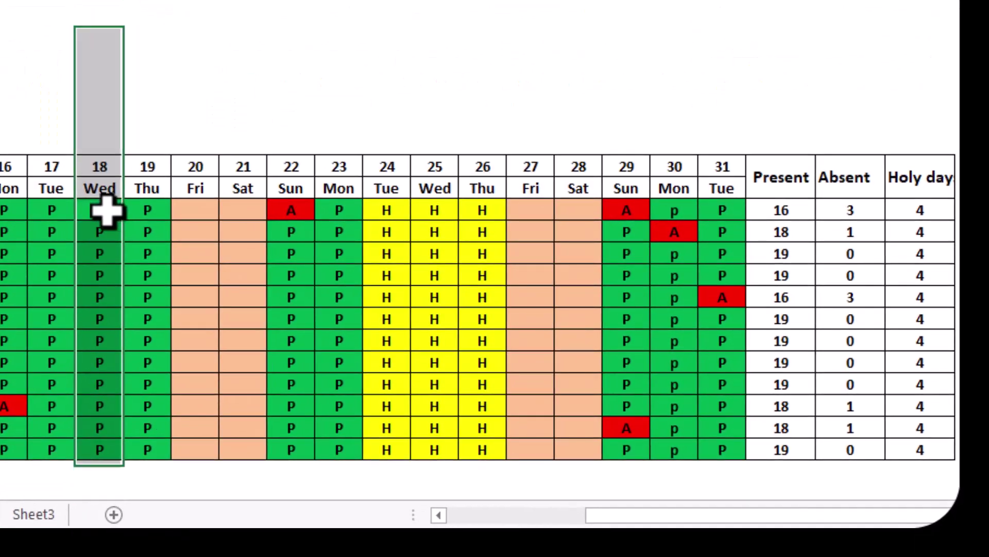
left_click(126, 217)
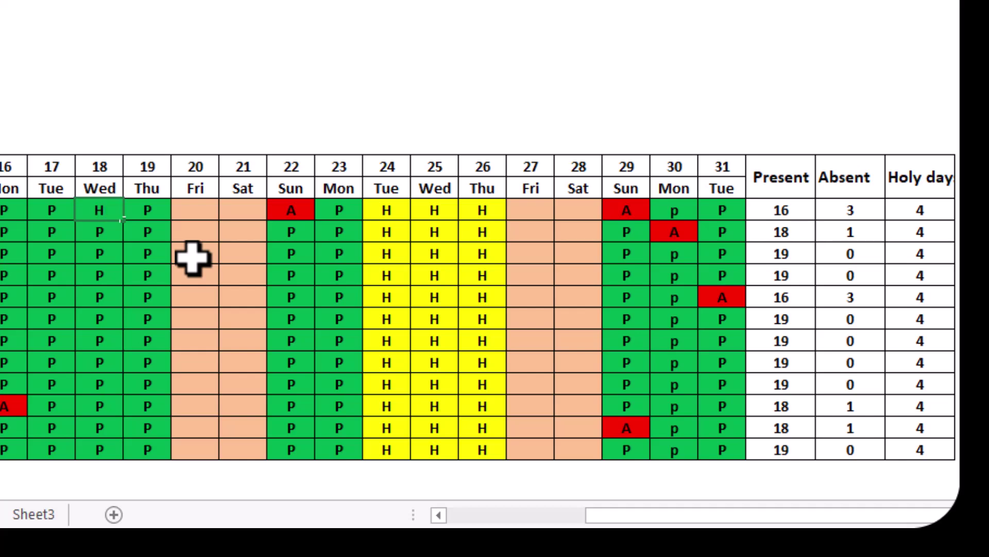
key("Return")
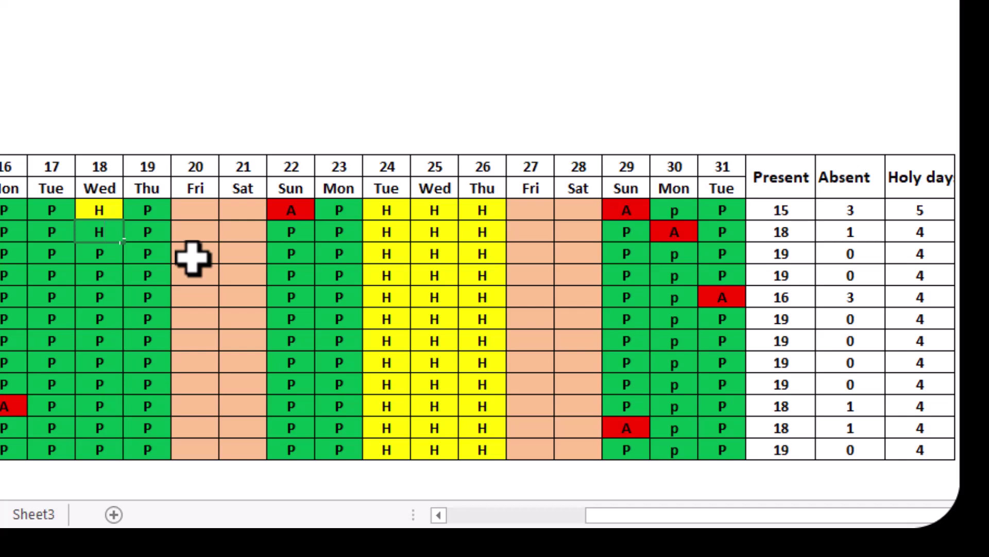
key("Return")
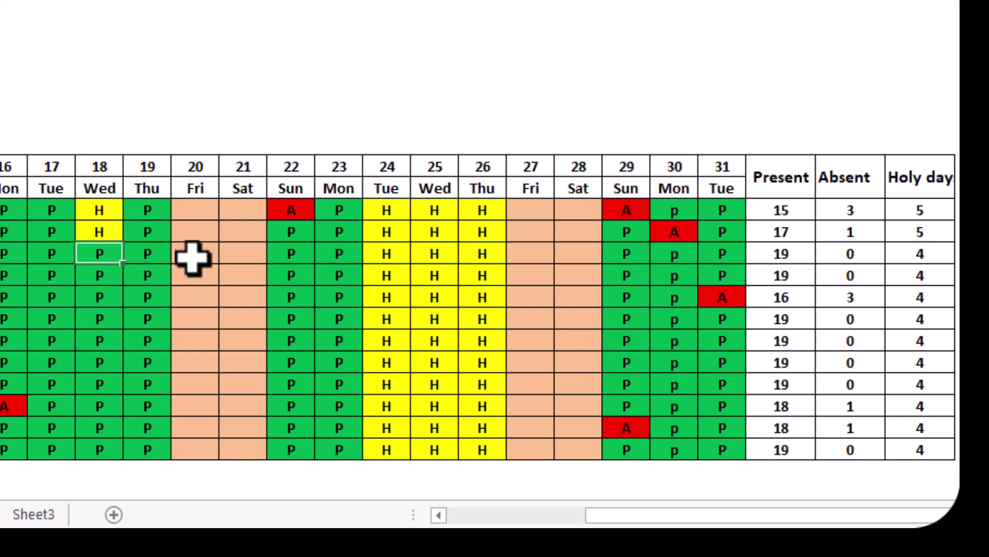
type("H")
key("Return")
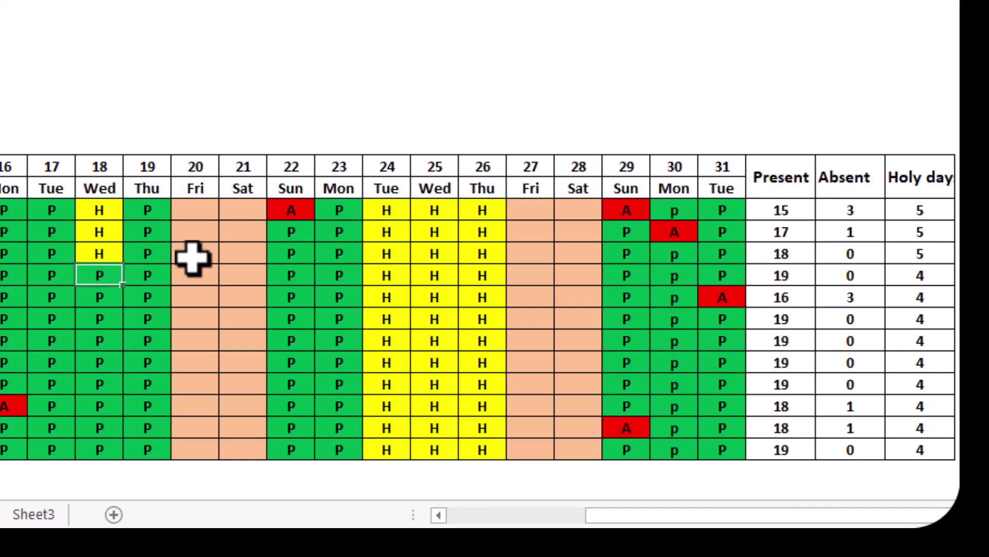
- Fill the third employee's H on day 18 down through the last employee row
left_click(104, 250)
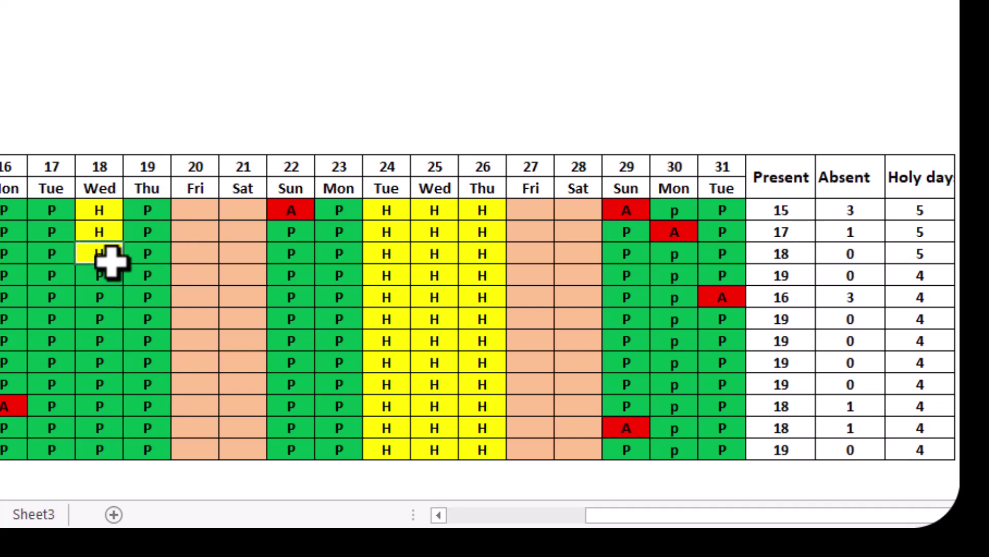
left_click_drag(128, 268, 109, 460)
left_click(227, 340)
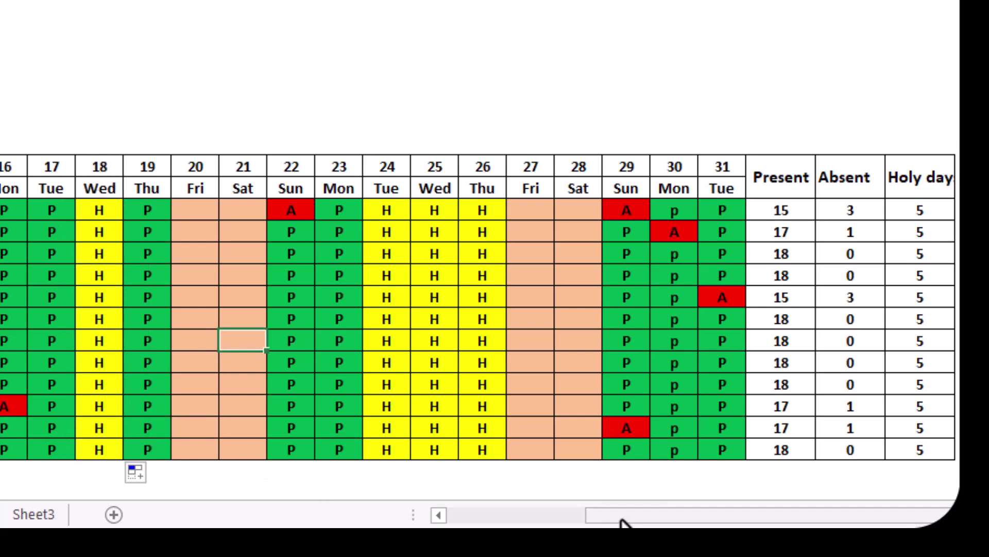
- Examine the Holy day counts of all employees and the updated monthly attendance table
left_click_drag(621, 521, 620, 518)
left_click_drag(698, 518, 701, 516)
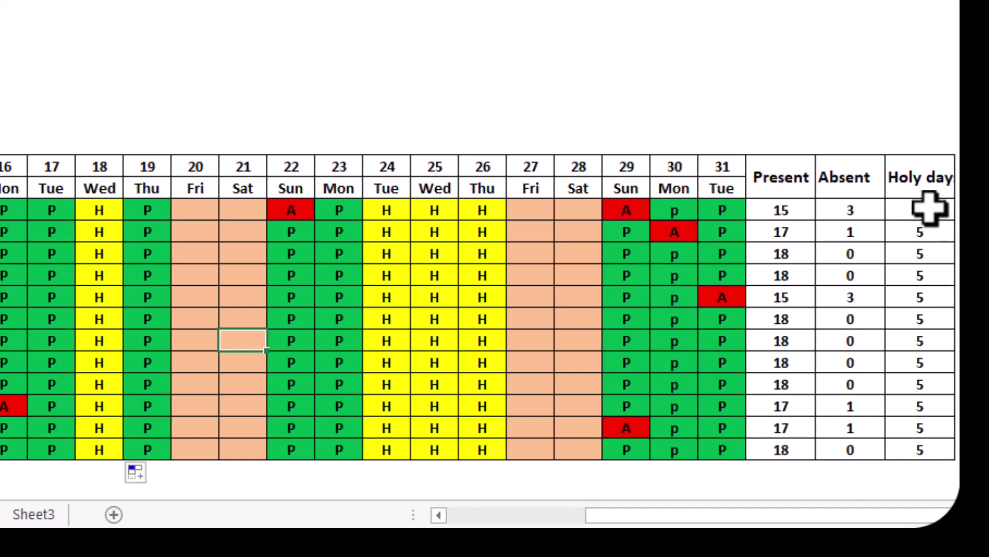
left_click_drag(923, 207, 920, 450)
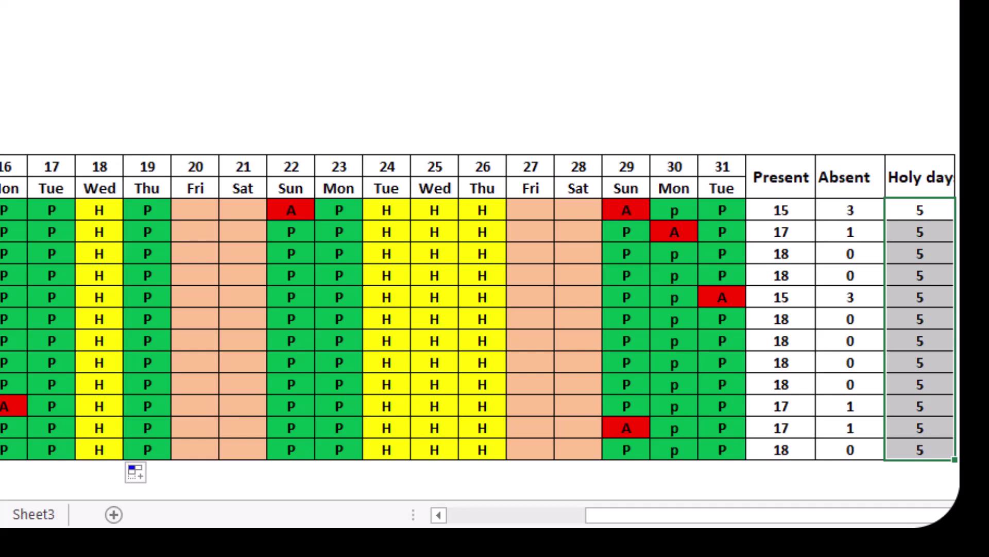
left_click(920, 1)
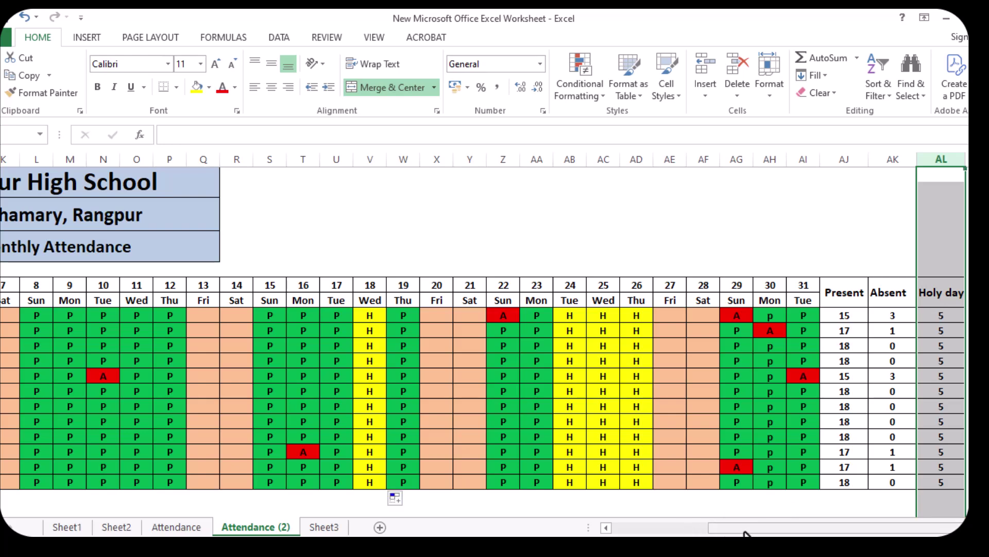
left_click_drag(742, 534, 623, 533)
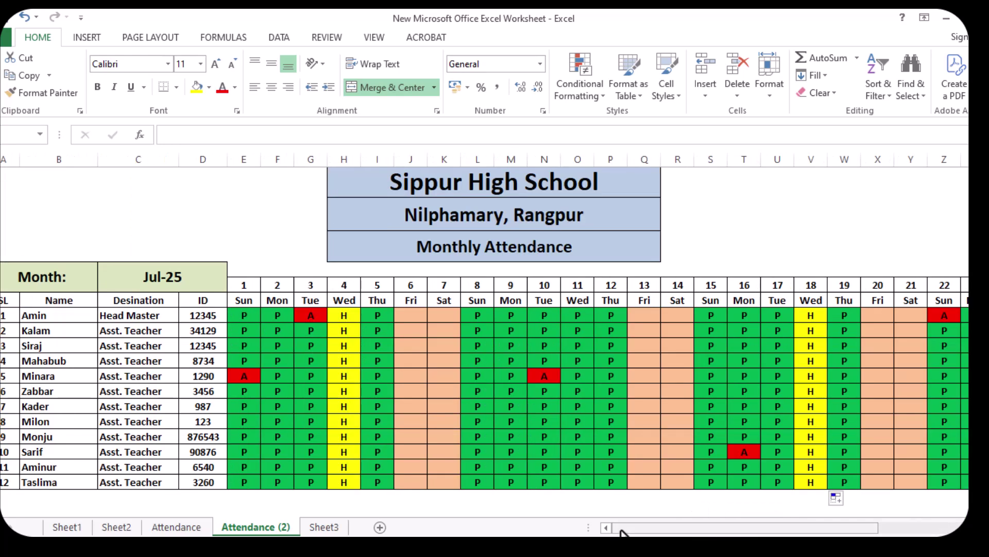
left_click(925, 498)
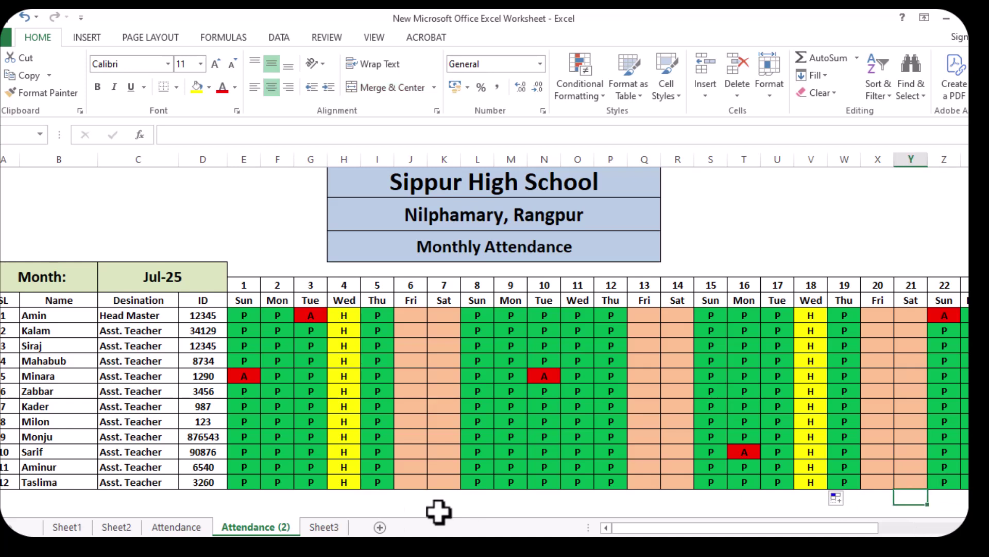
- On Sheet3, enter the headers SL, Name, Desination and ID across row 9, starting in column A
left_click(325, 527)
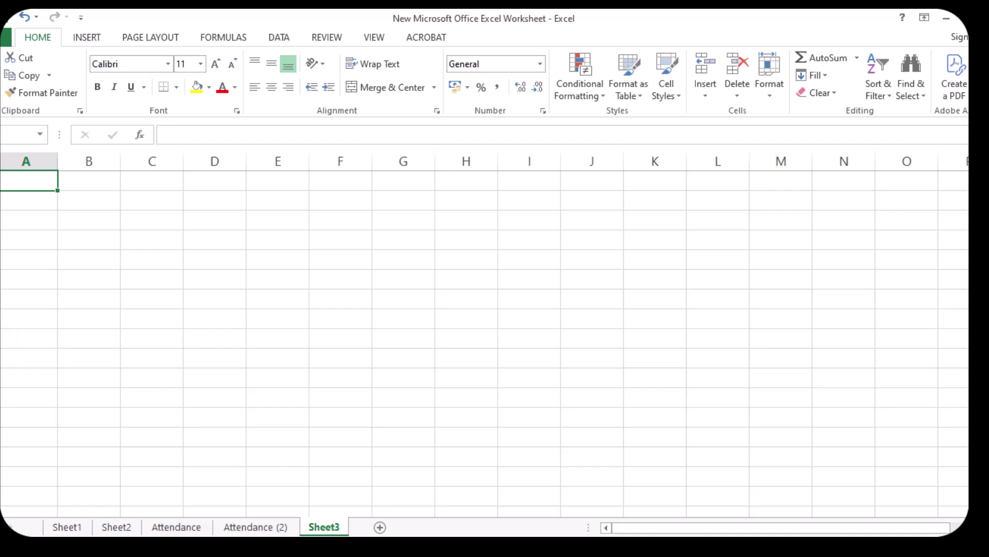
left_click(1, 318)
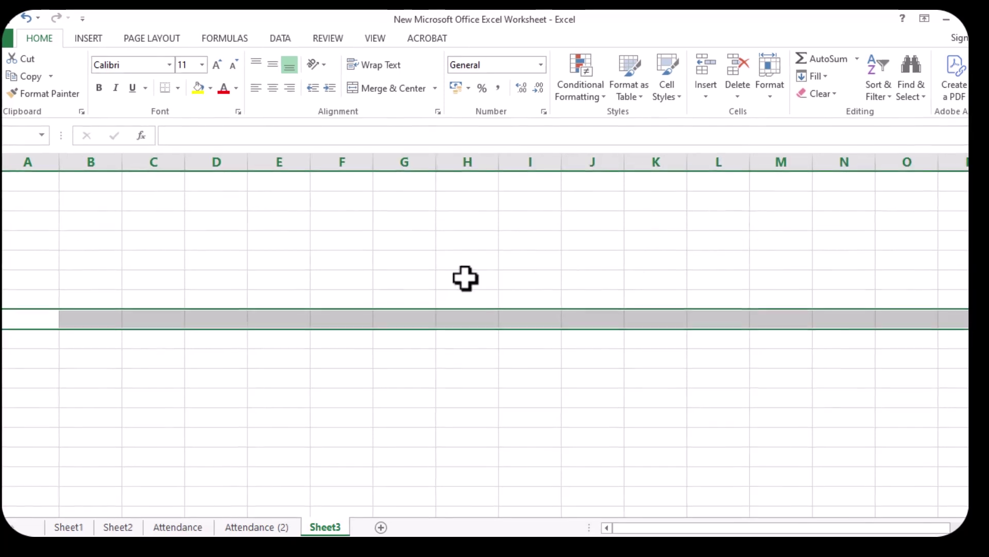
left_click(54, 346)
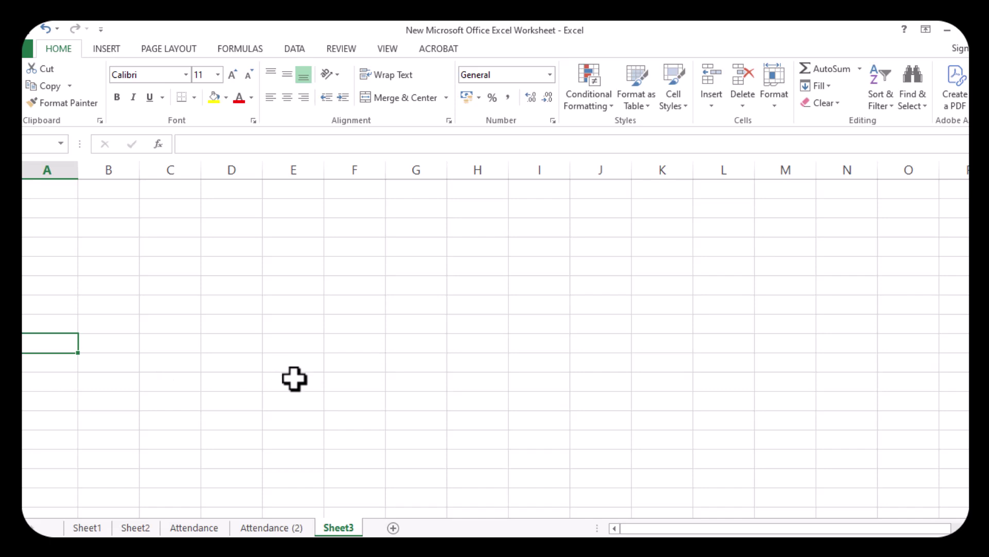
type("SL")
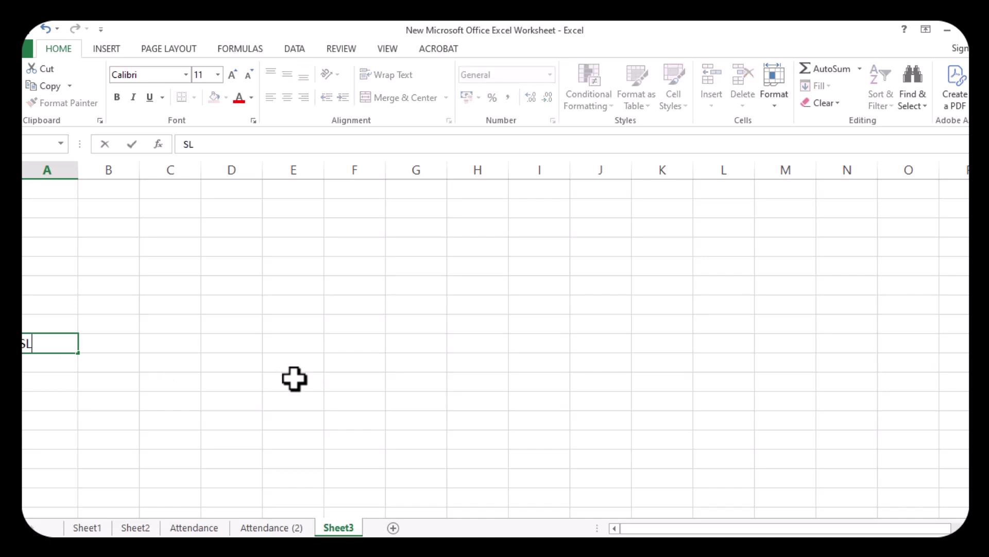
left_click(181, 382)
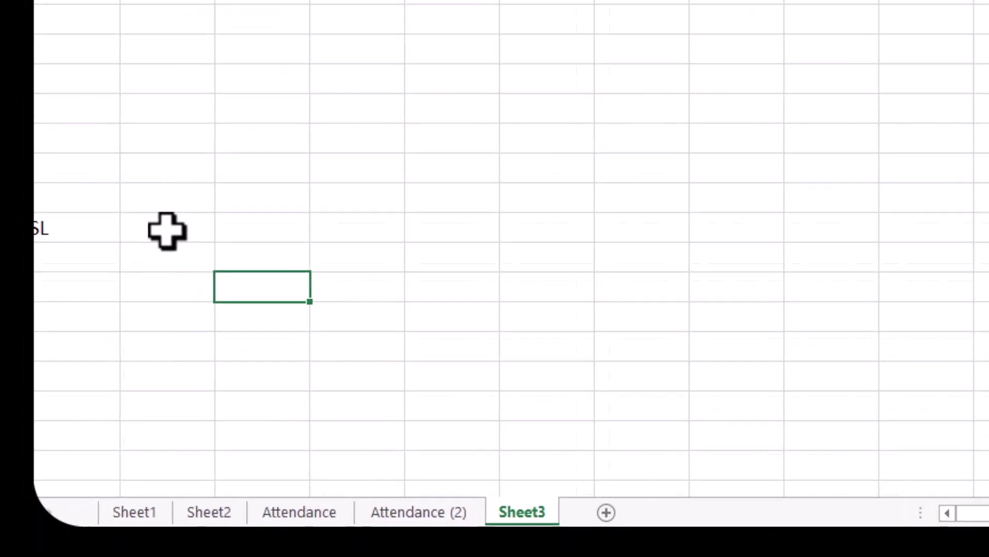
left_click(108, 345)
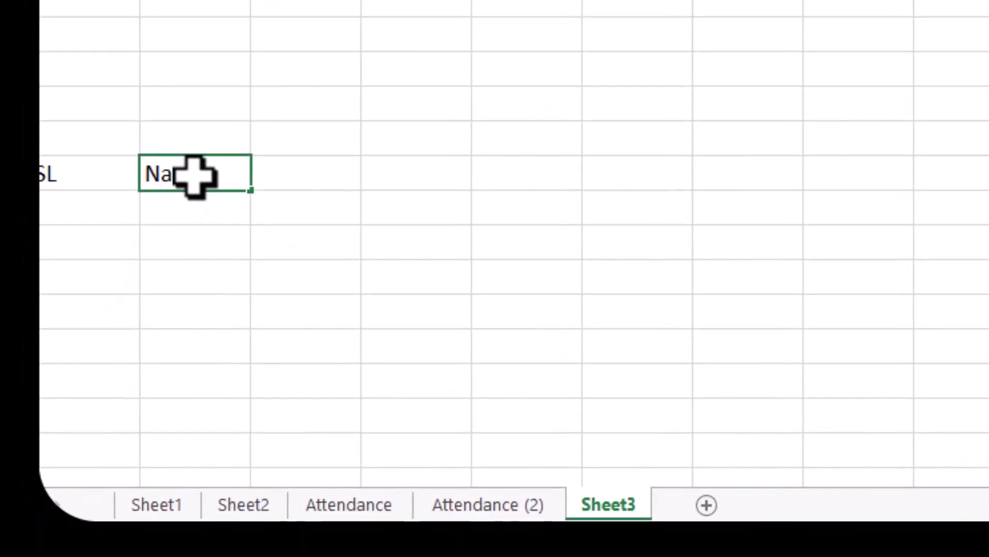
key("Tab")
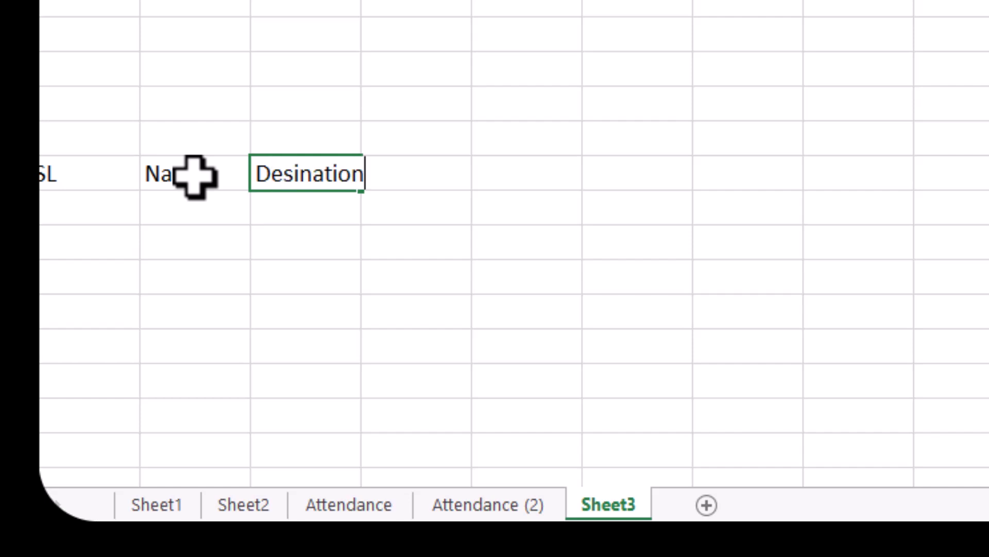
key("Tab")
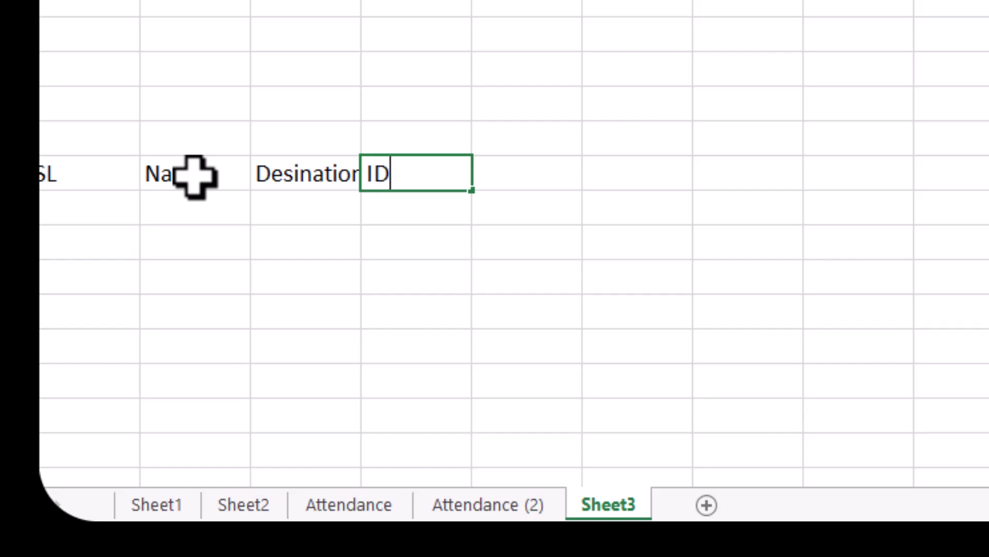
key("Return")
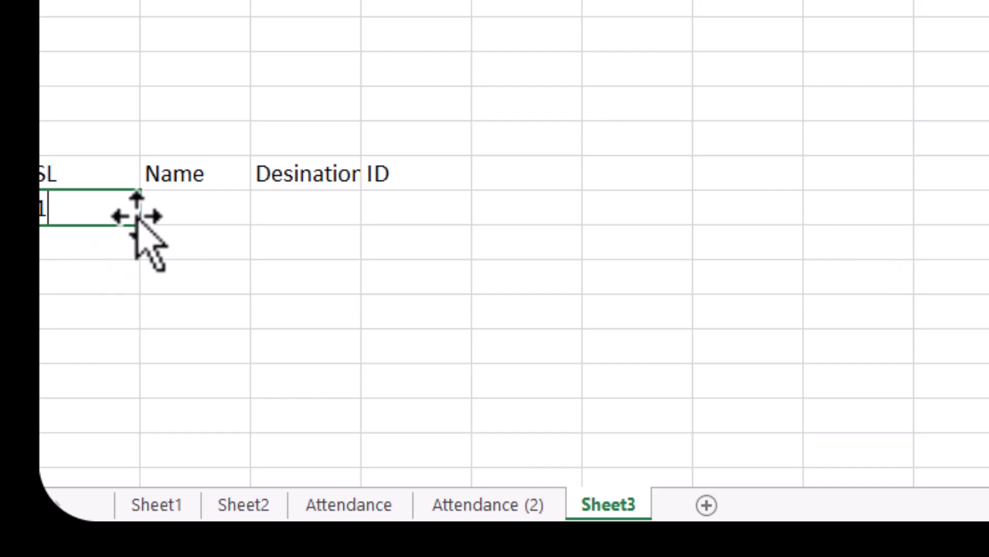
- Number the rows under SL from 1 to 7 by extending the series 1, 2, and widen the Name column
type("1")
key("Return")
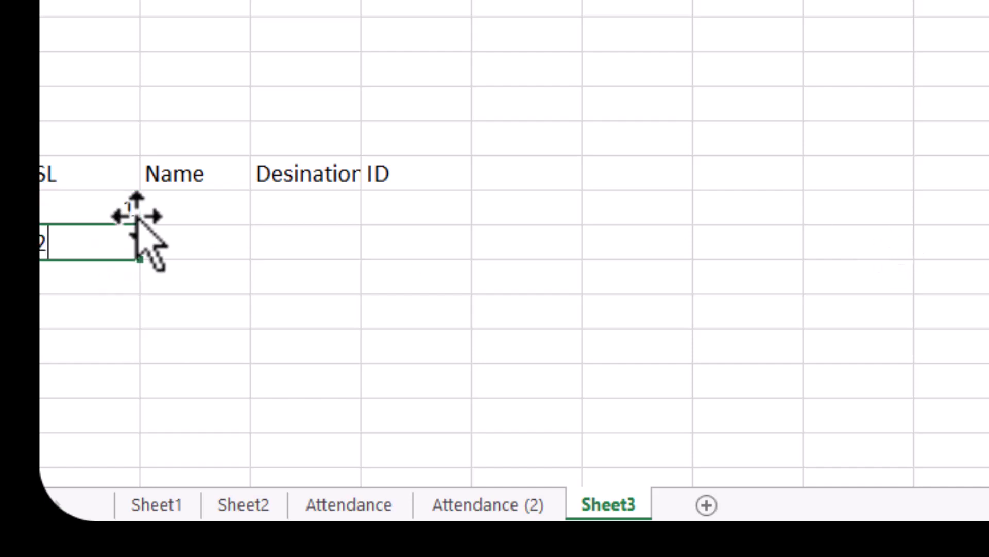
left_click(212, 371)
left_click(108, 208)
left_click_drag(108, 207, 122, 243)
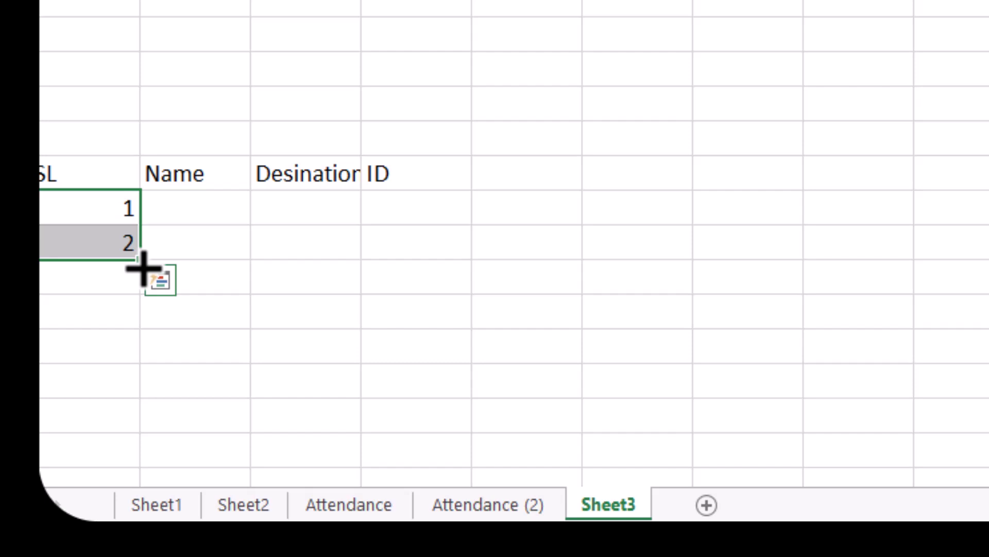
left_click_drag(143, 266, 127, 435)
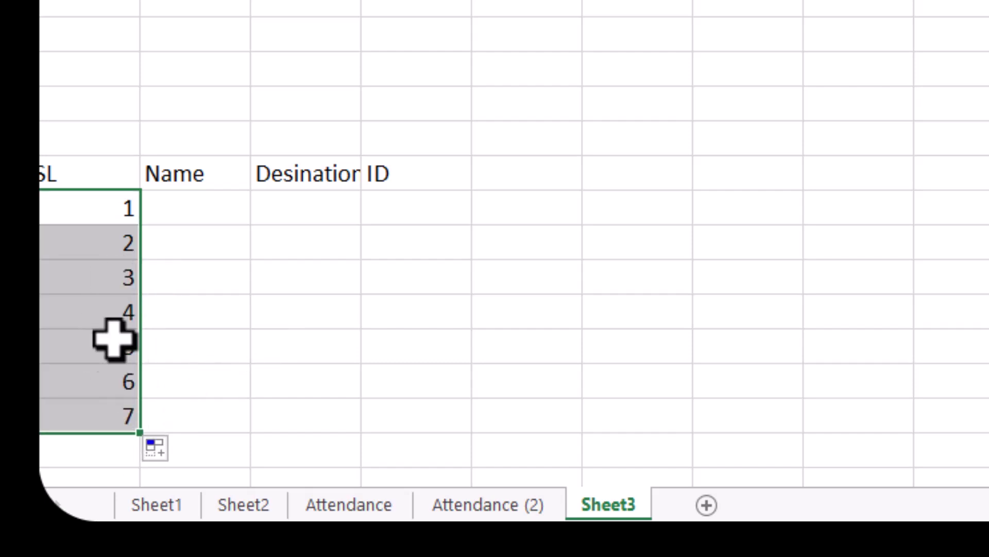
scroll(672, 141, "down", 3)
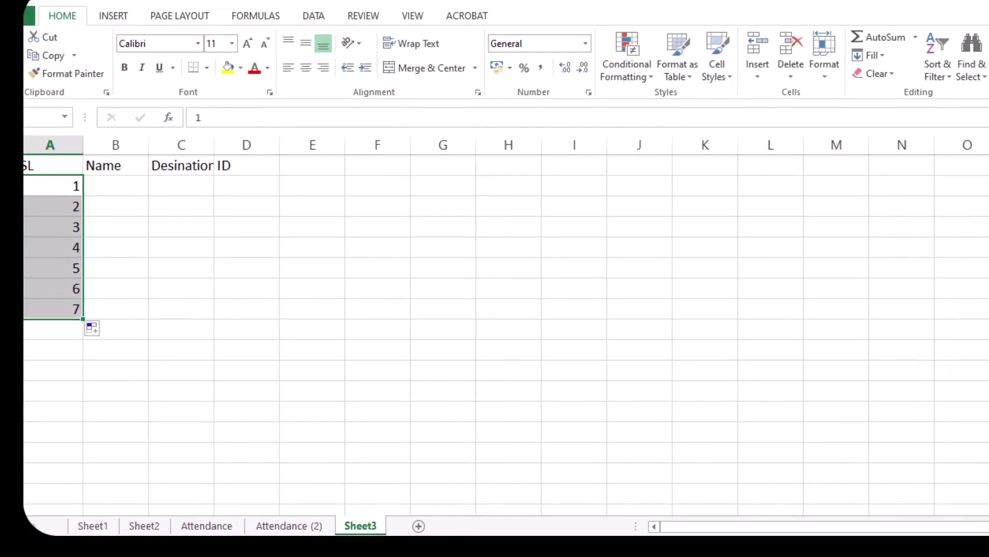
scroll(210, 333, "up", 1)
left_click(172, 324)
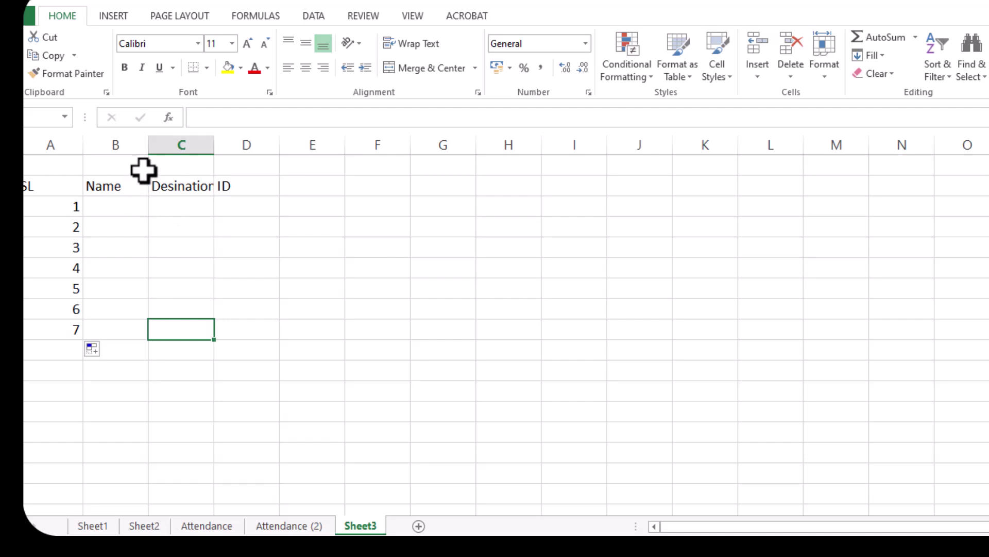
left_click_drag(147, 139, 232, 140)
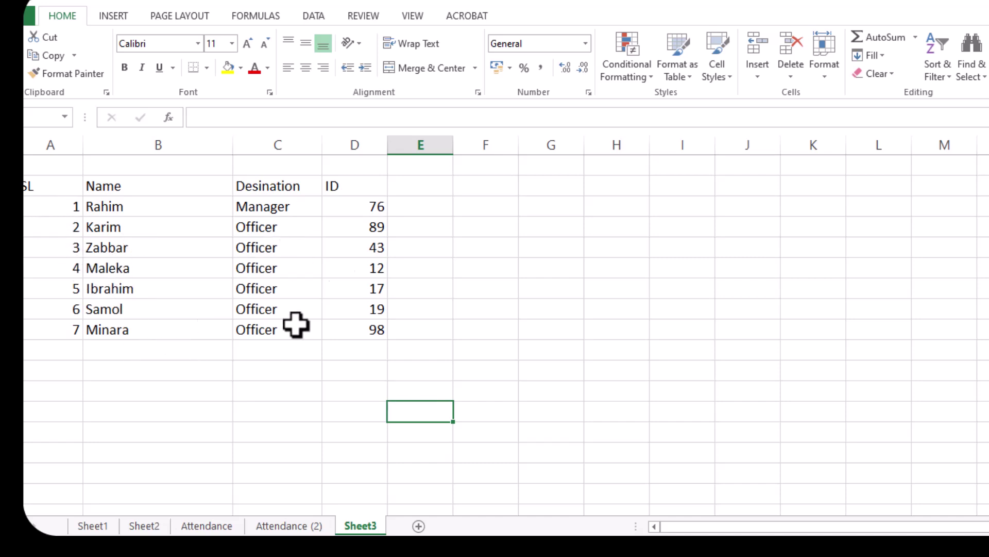
- Format the employee table from SL to ID with all borders and centred text, and narrow the SL column
left_click_drag(36, 183, 378, 331)
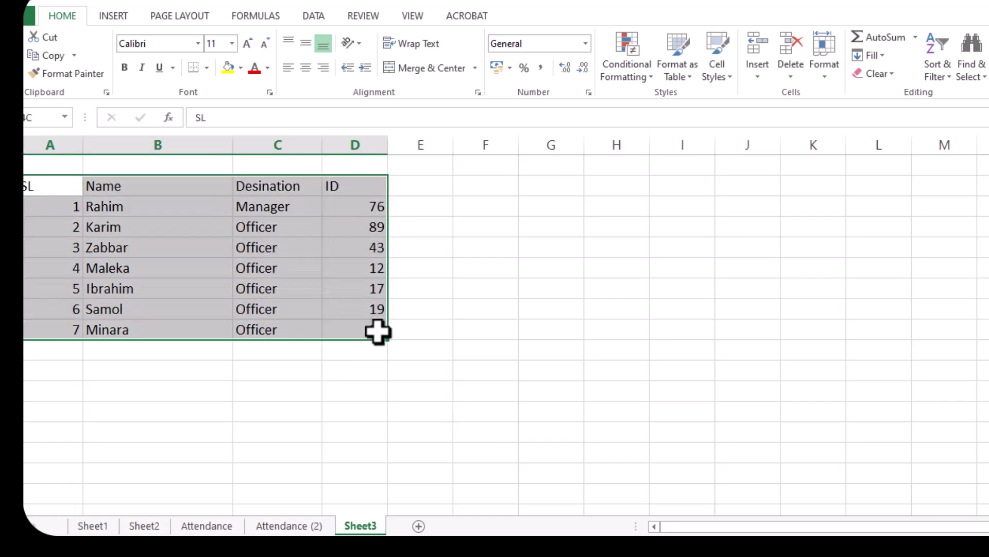
left_click(208, 68)
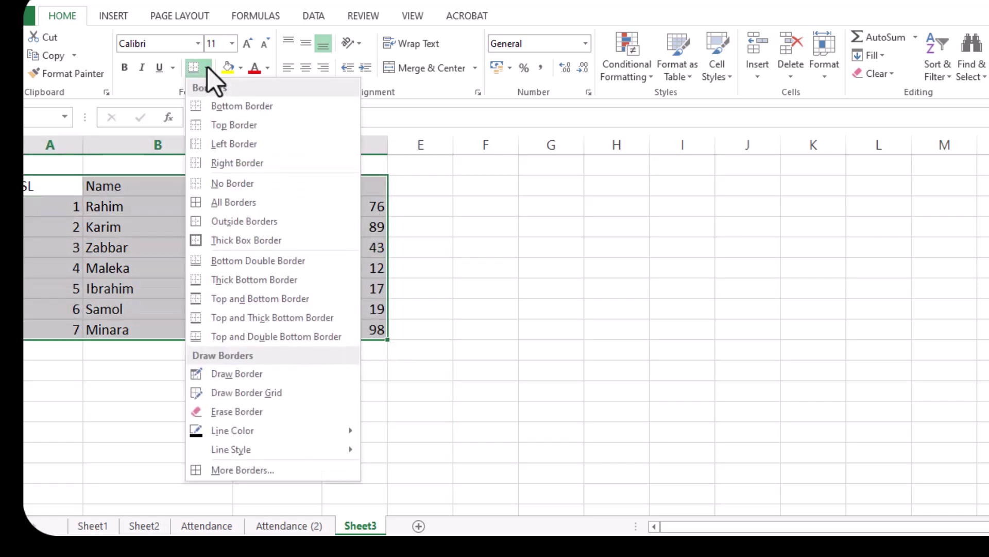
left_click(223, 203)
left_click(210, 414)
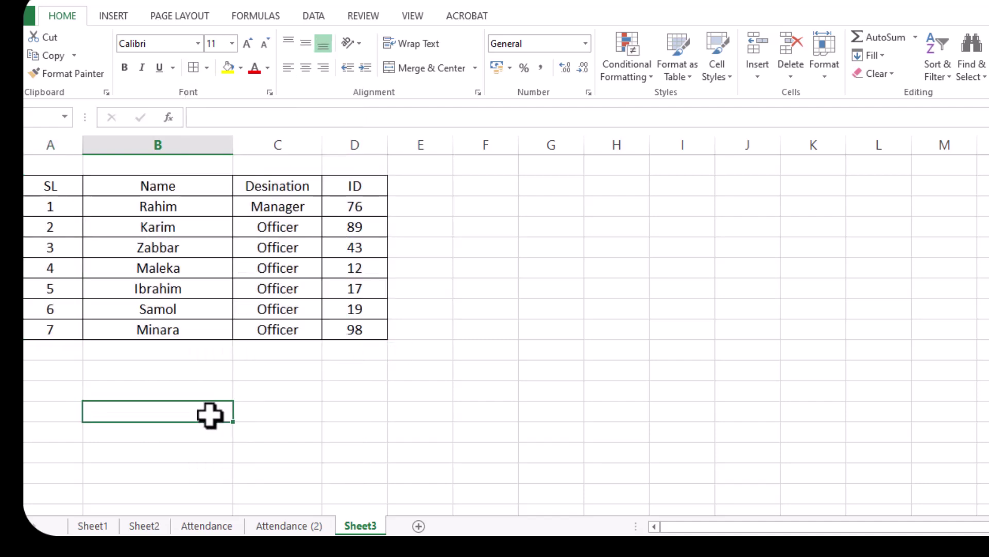
left_click_drag(83, 140, 61, 140)
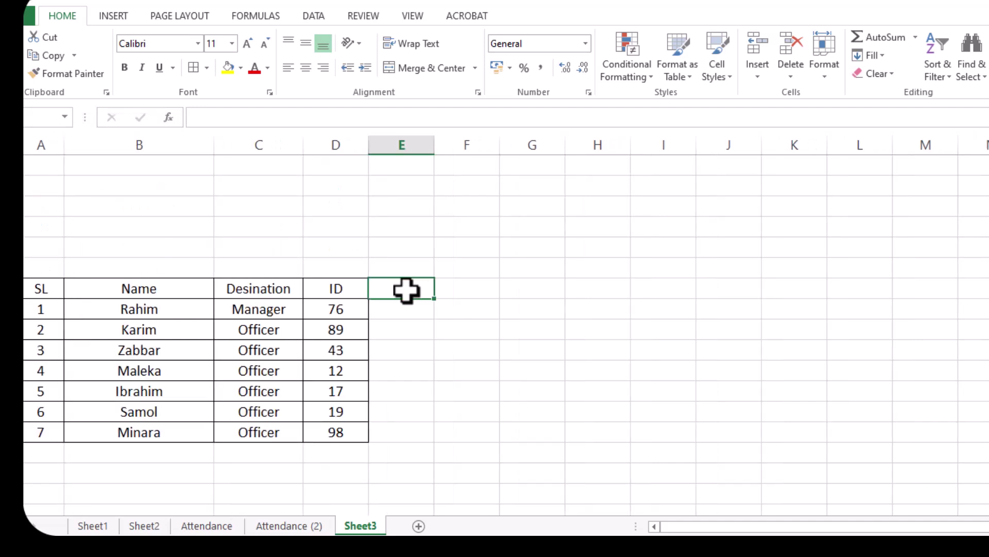
- Enter day numbers 1 and 2 from E8, just above the header row, and extend the series across to 31 in column AI
left_click(408, 266)
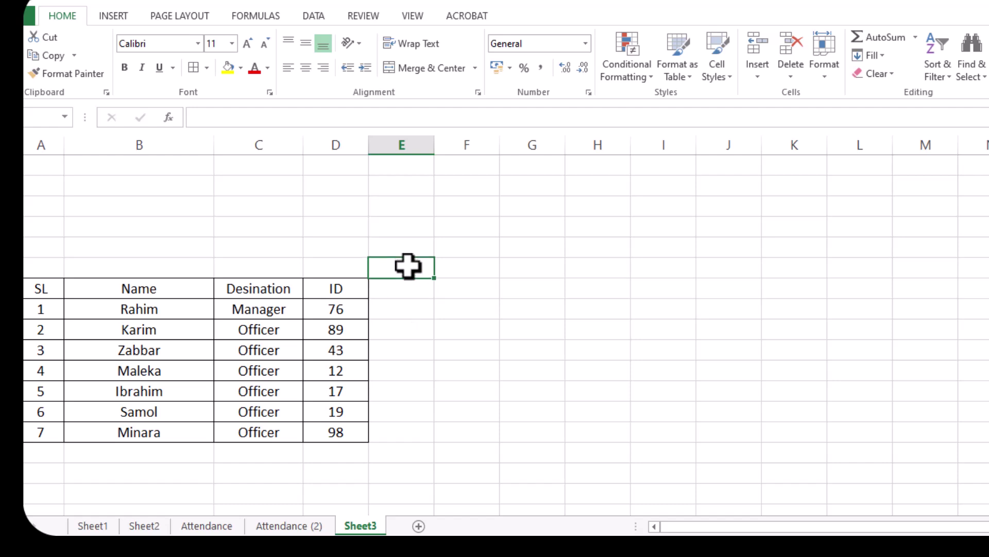
type("1")
key("Tab")
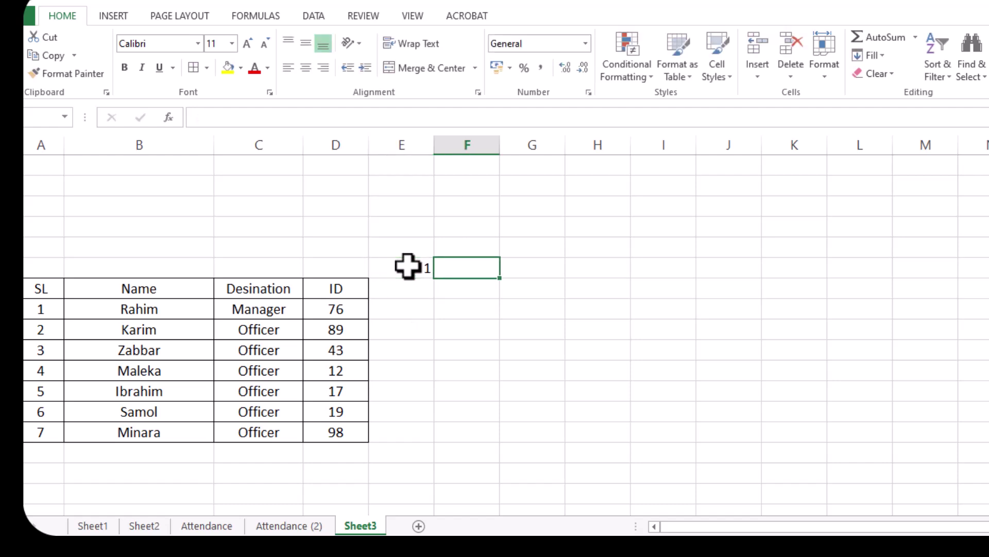
type("2")
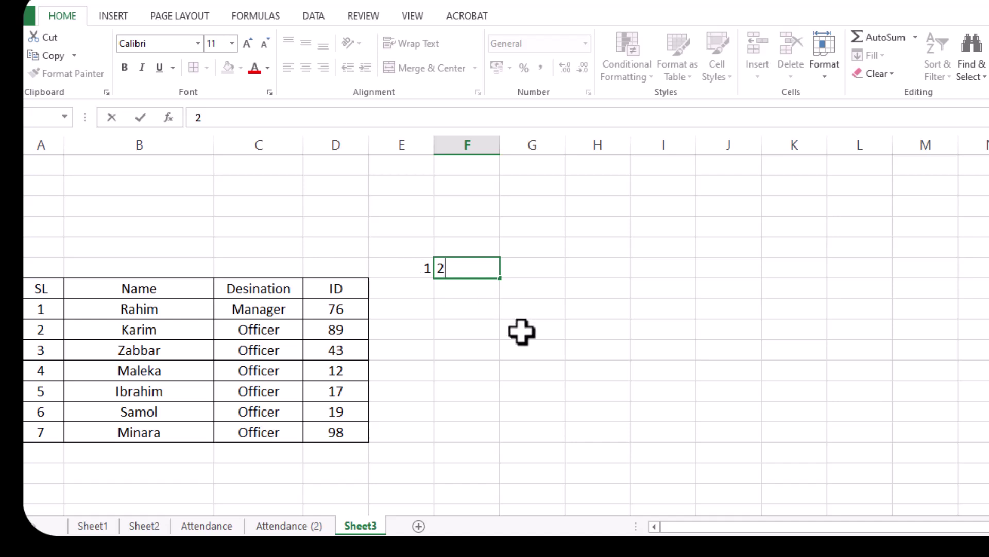
left_click(510, 344)
left_click_drag(409, 267, 479, 265)
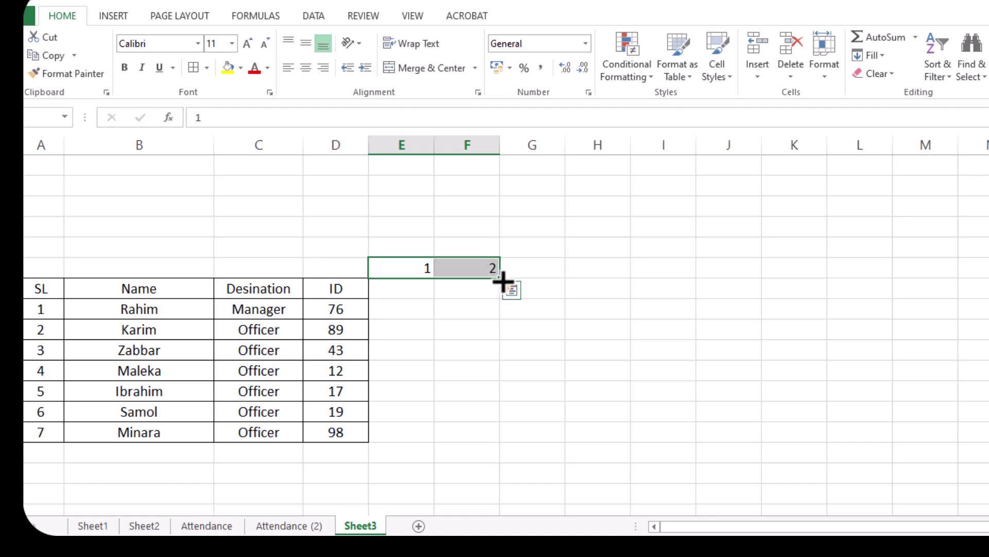
left_click_drag(503, 280, 668, 278)
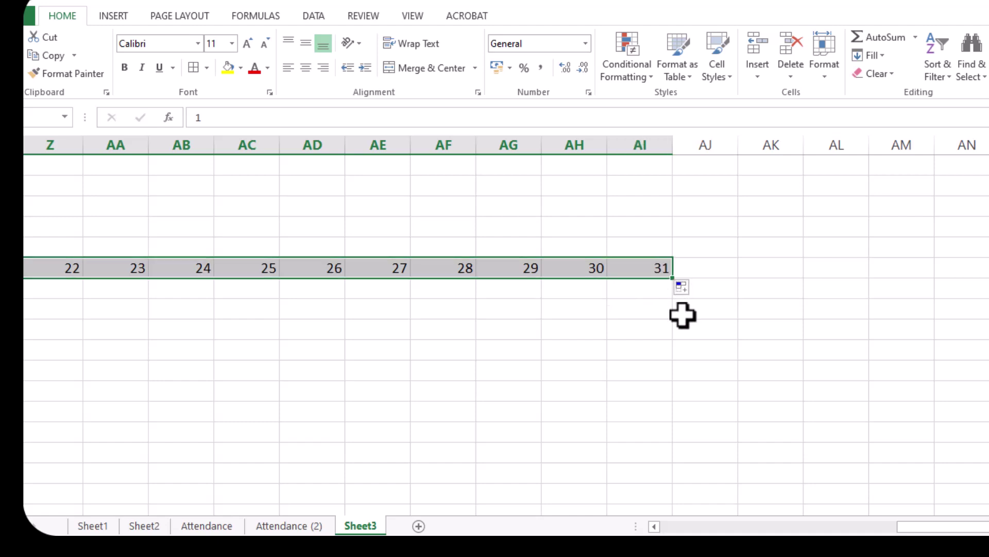
left_click(682, 313)
key("Home")
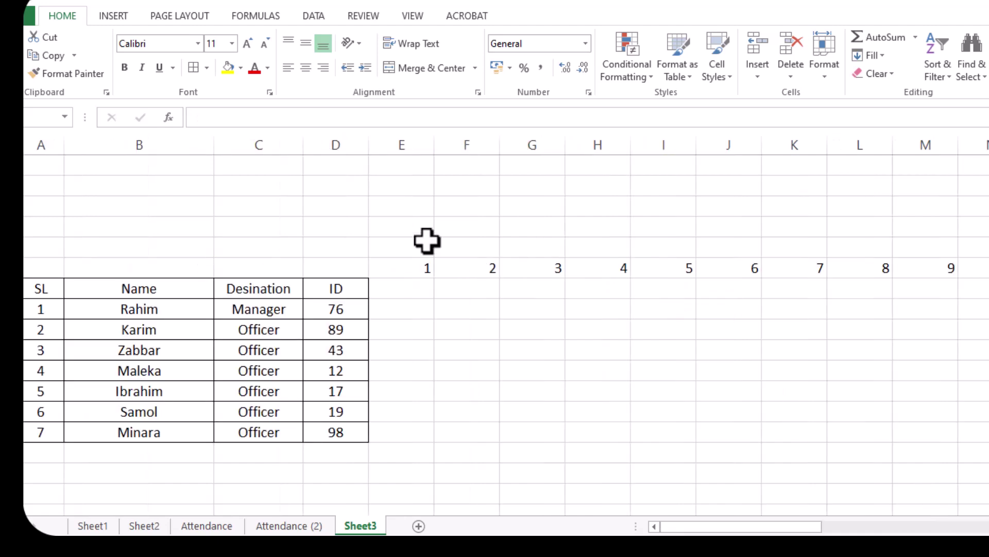
- Enter Sun under day 1 in the header row and fill the weekday names across to day 31
left_click(415, 289)
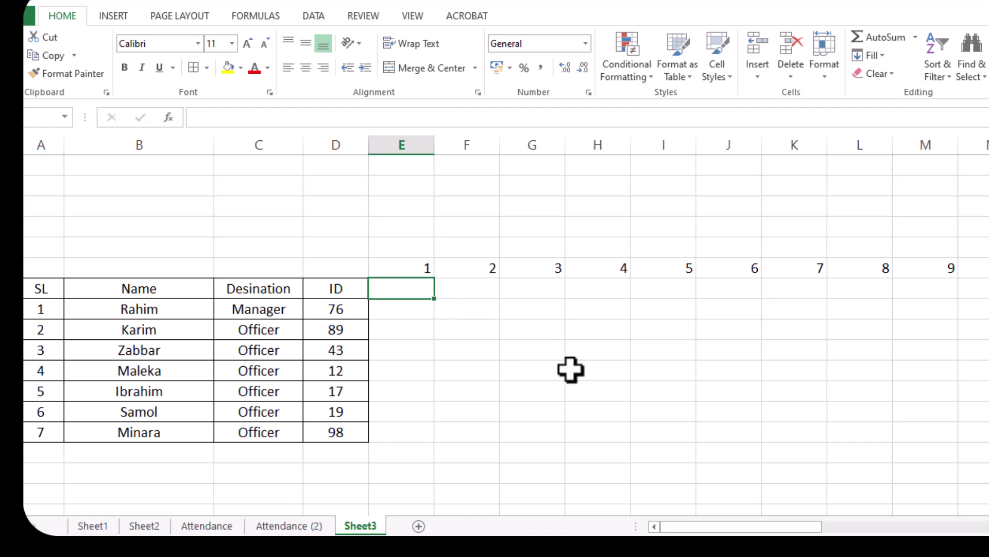
type("Sun")
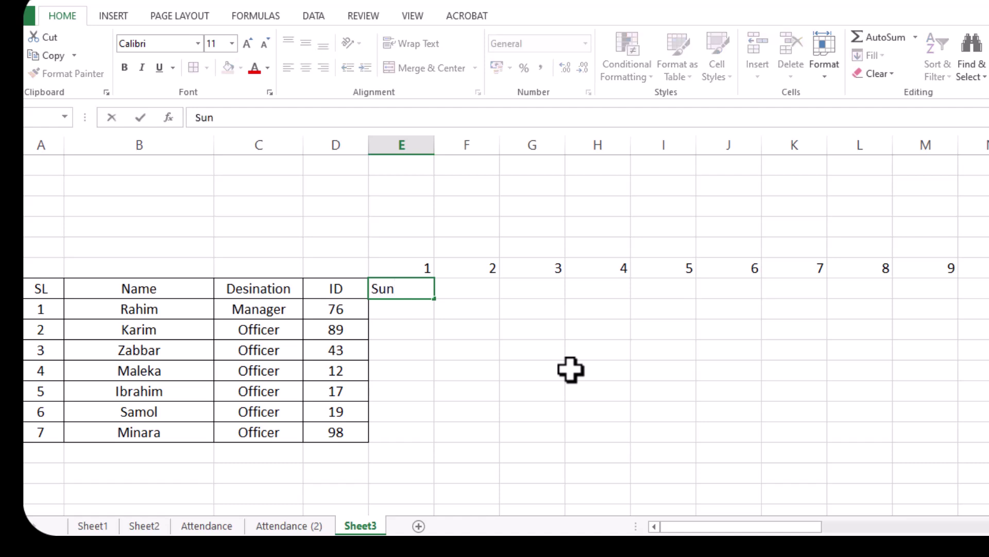
key("Tab")
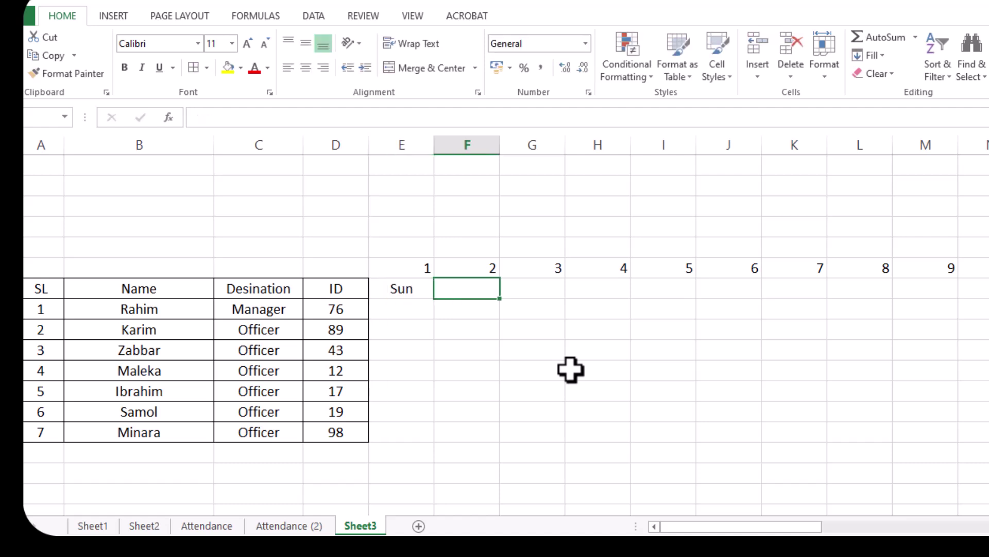
left_click(419, 292)
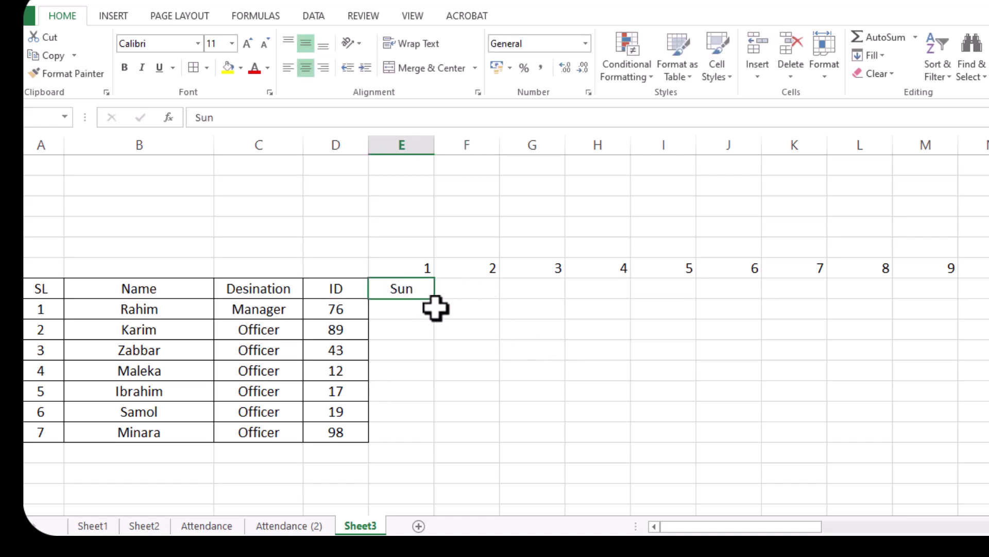
left_click_drag(438, 303, 917, 296)
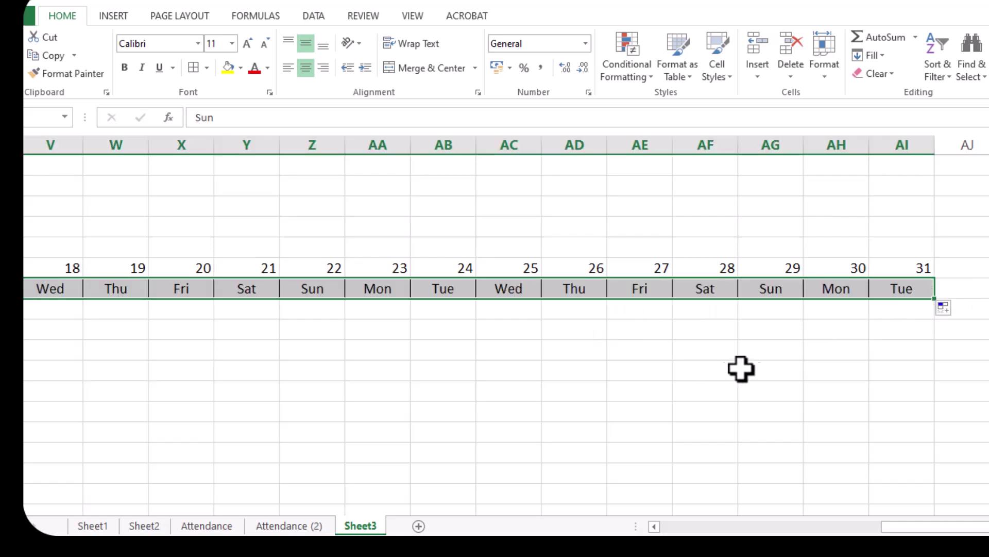
left_click(901, 367)
- Apply all borders to the day grid, from the day numbers 1 to 31 down through the last employee row
left_click_drag(911, 533, 662, 526)
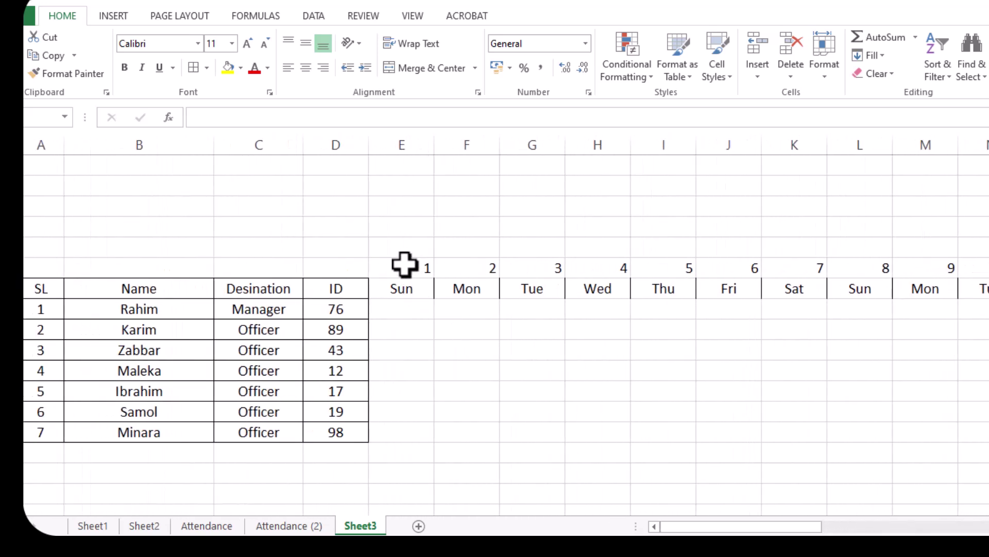
left_click_drag(404, 265, 987, 272)
left_click_drag(834, 528, 645, 531)
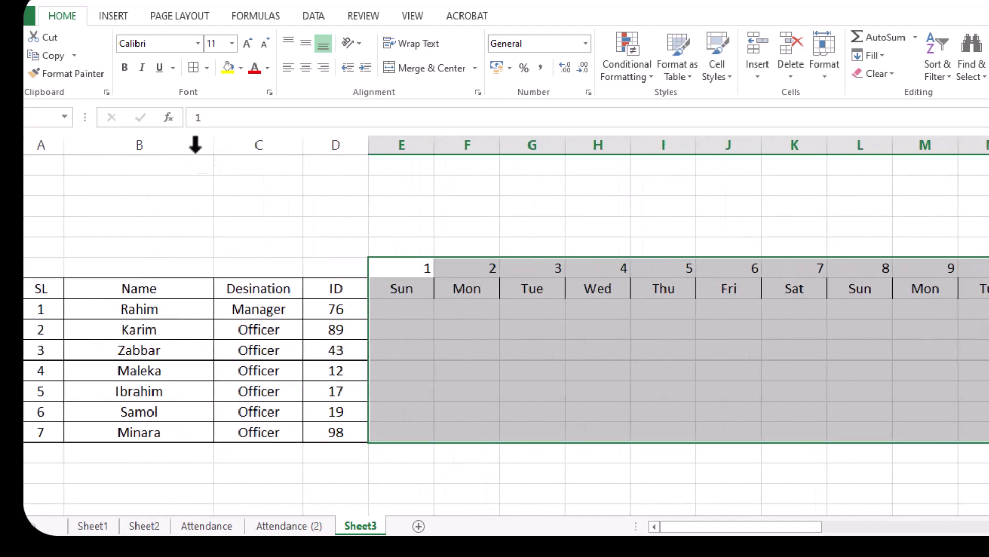
left_click(207, 68)
left_click(208, 202)
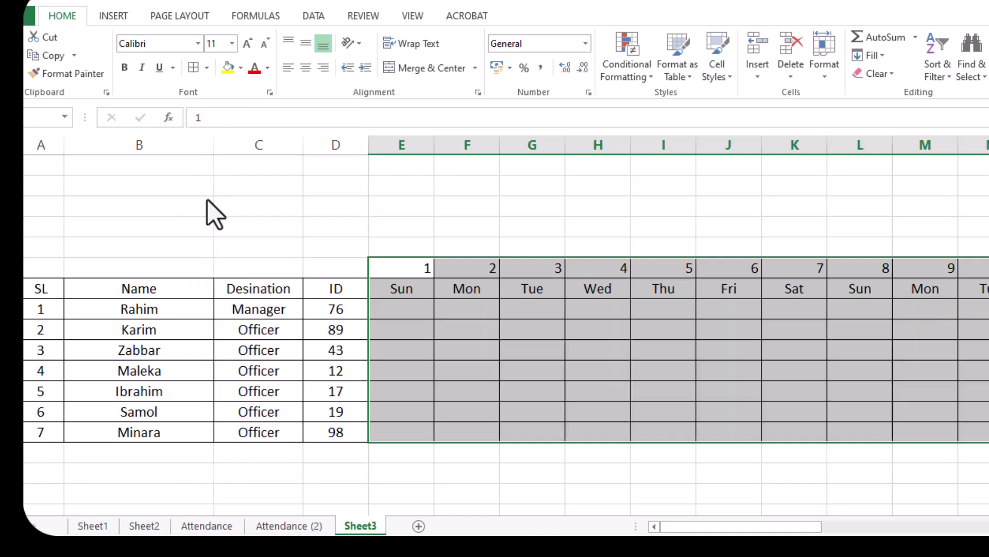
left_click(660, 492)
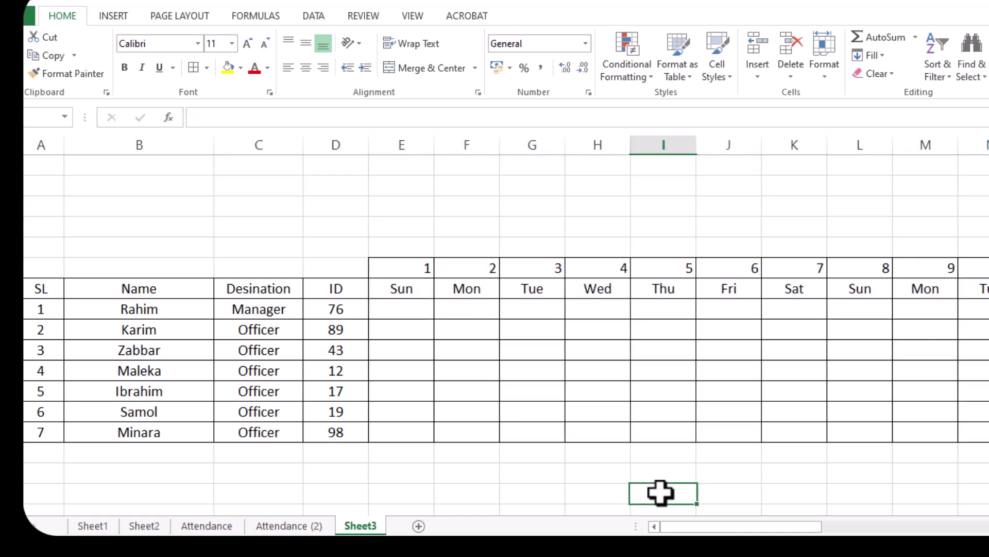
- Centre the day grid's contents vertically and horizontally, from day 1 to day 31, and make them bold
mouse_move(397, 269)
left_mouse_down()
mouse_move(434, 433)
mouse_move(984, 433)
mouse_move(894, 410)
mouse_move(884, 435)
left_mouse_up()
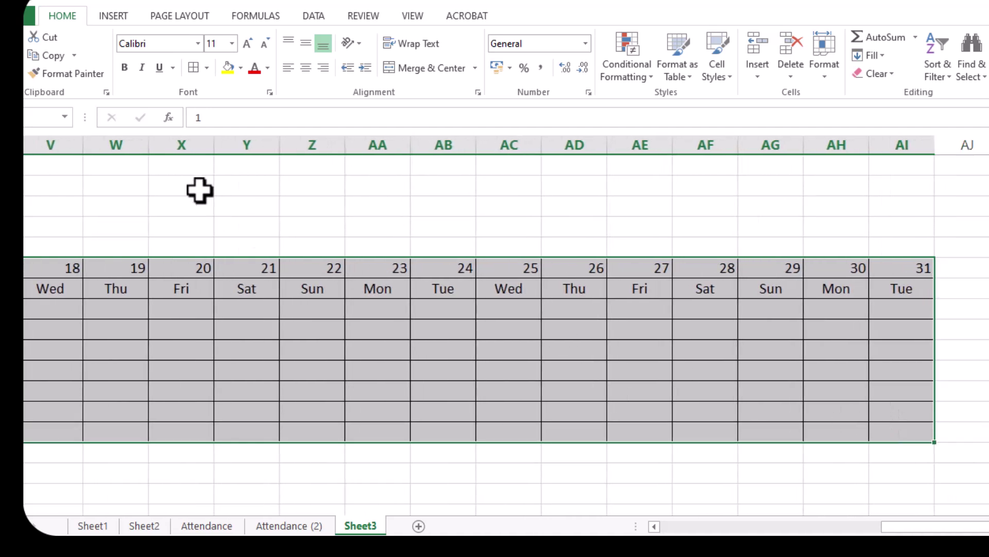
left_click(307, 43)
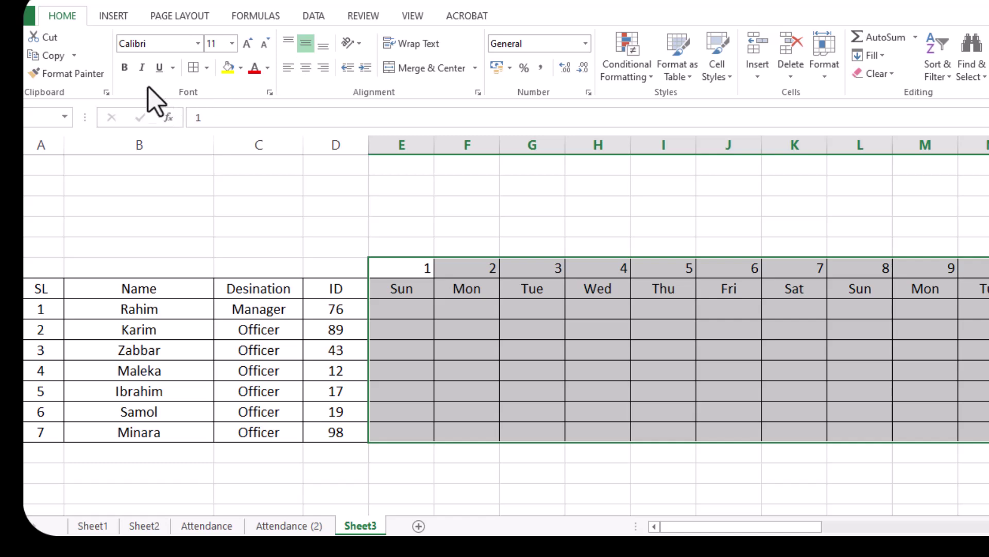
left_click(125, 75)
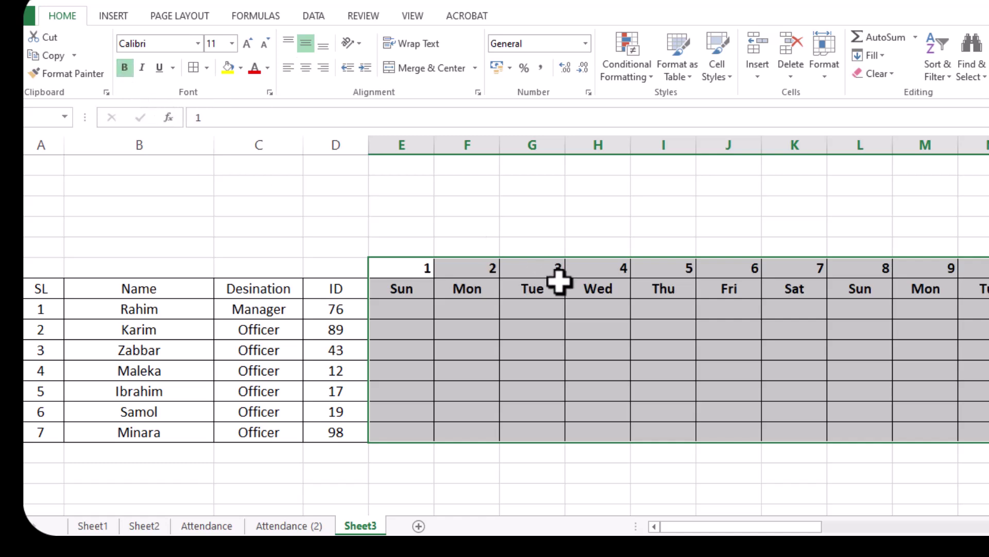
- Merge and centre the two header cells of rows 8 and 9 separately in columns AJ, AK and AL
scroll(642, 488, "right", 8)
left_click(764, 265)
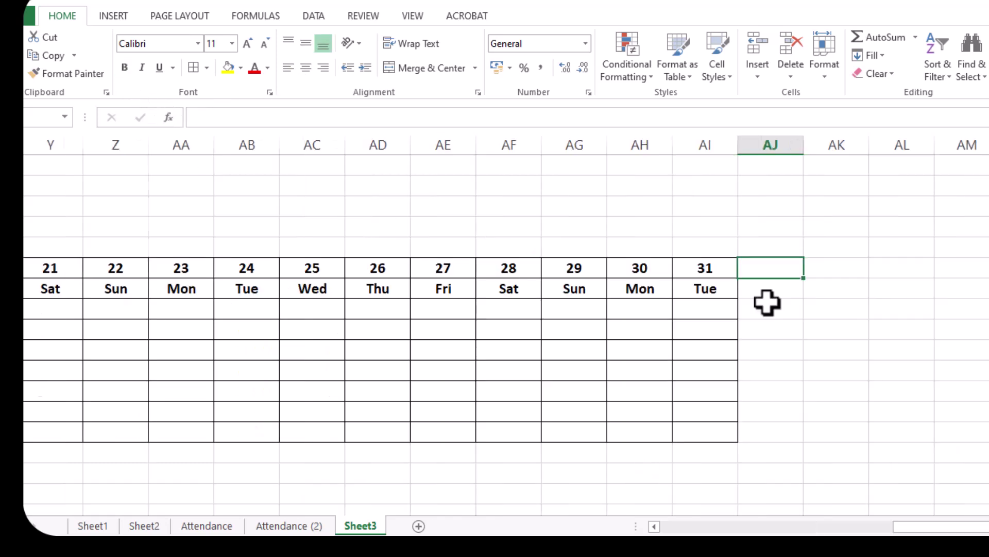
mouse_move(766, 267)
left_mouse_down()
mouse_move(768, 307)
mouse_move(774, 284)
left_mouse_up()
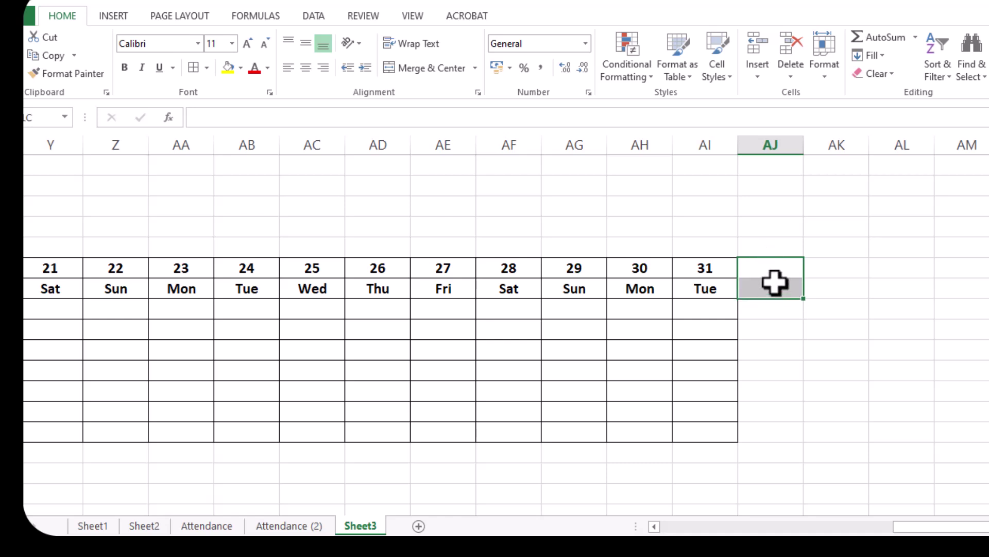
left_click(427, 67)
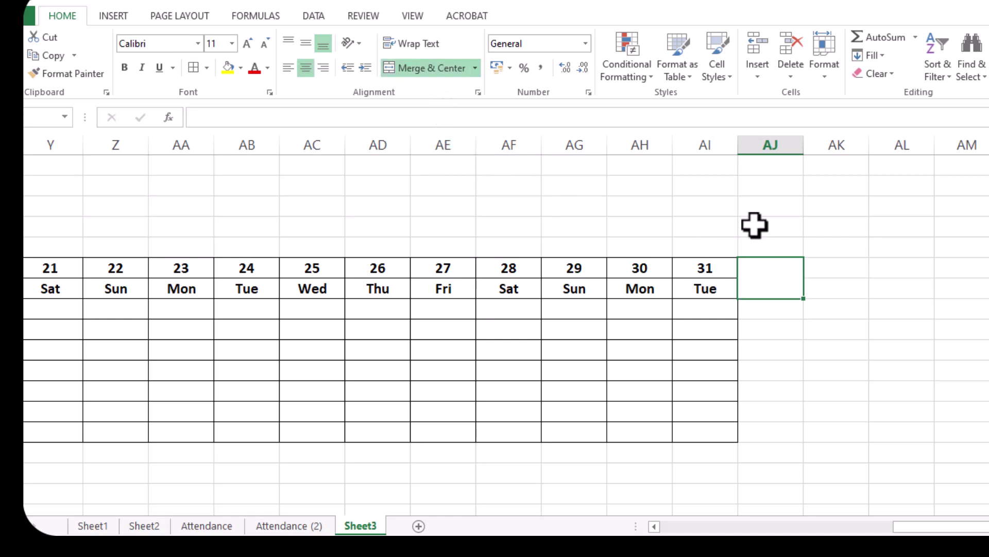
left_click_drag(852, 268, 848, 289)
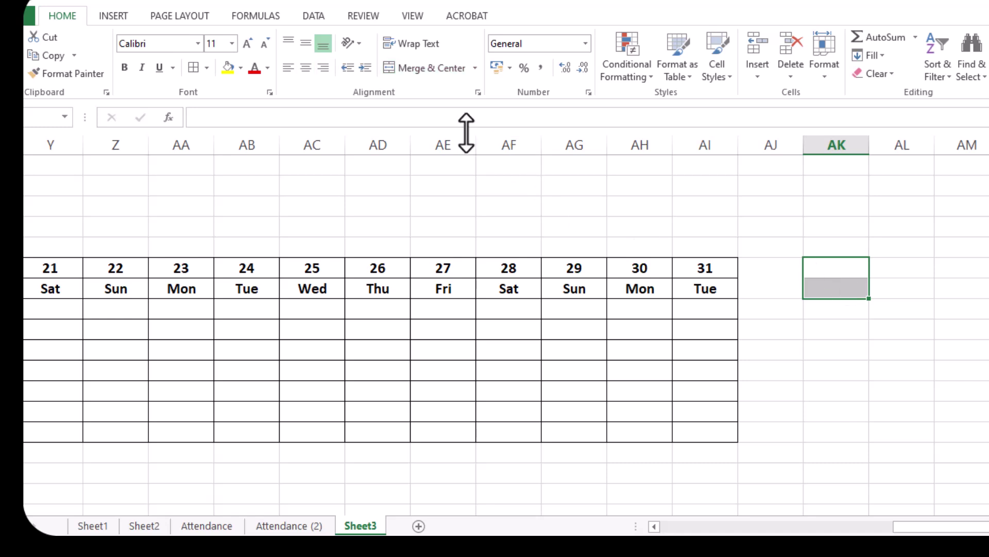
left_click(428, 68)
left_click(905, 269)
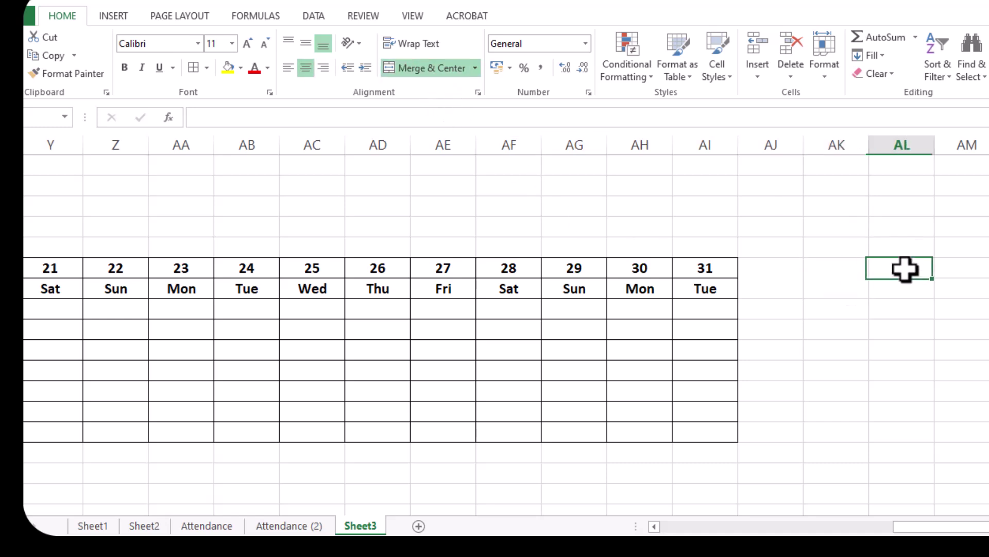
left_click_drag(905, 268, 906, 291)
left_click(422, 68)
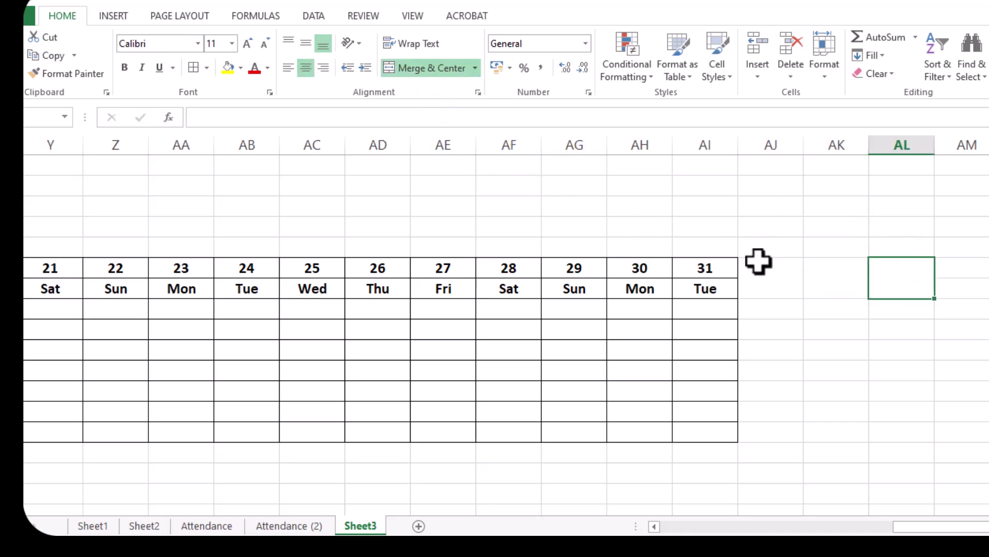
left_click(762, 265)
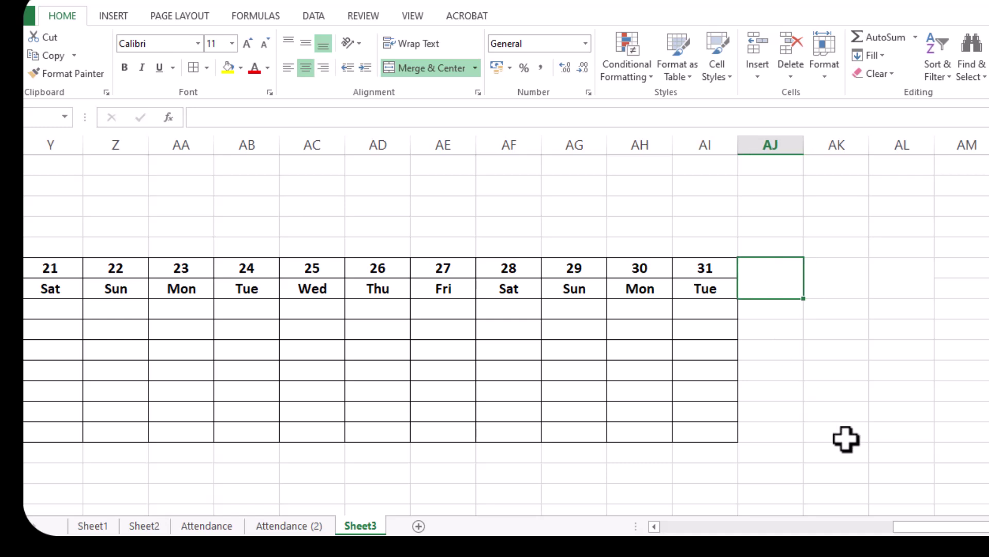
- Enter the summary headers Presnt, Absent and Holy Days in the merged header cells of columns AJ, AK and AL
type("Presnt")
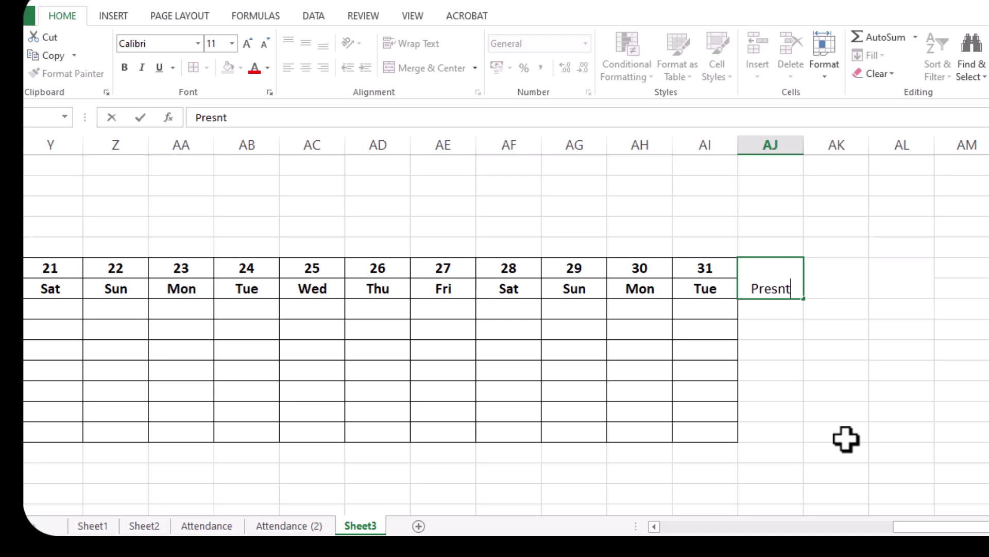
left_click(843, 273)
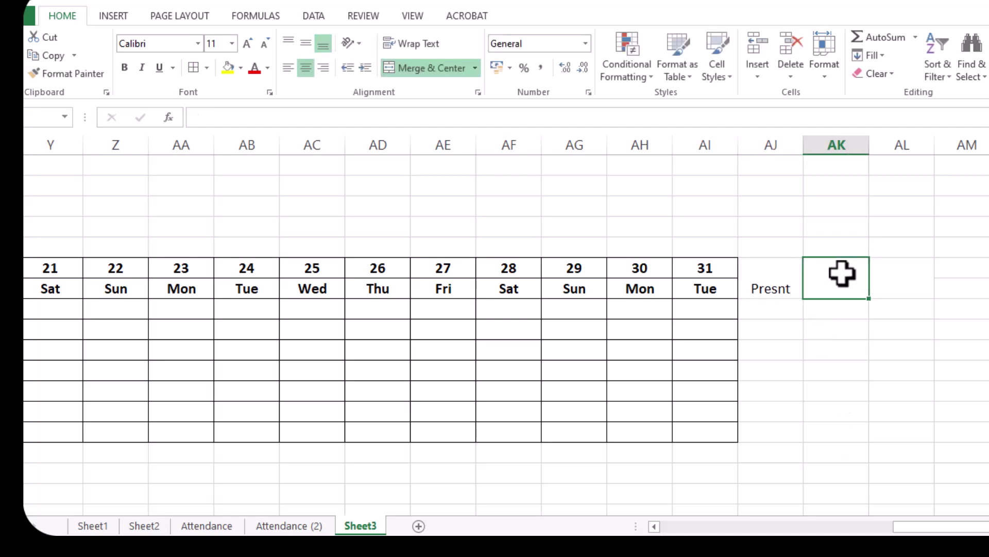
type("Absent")
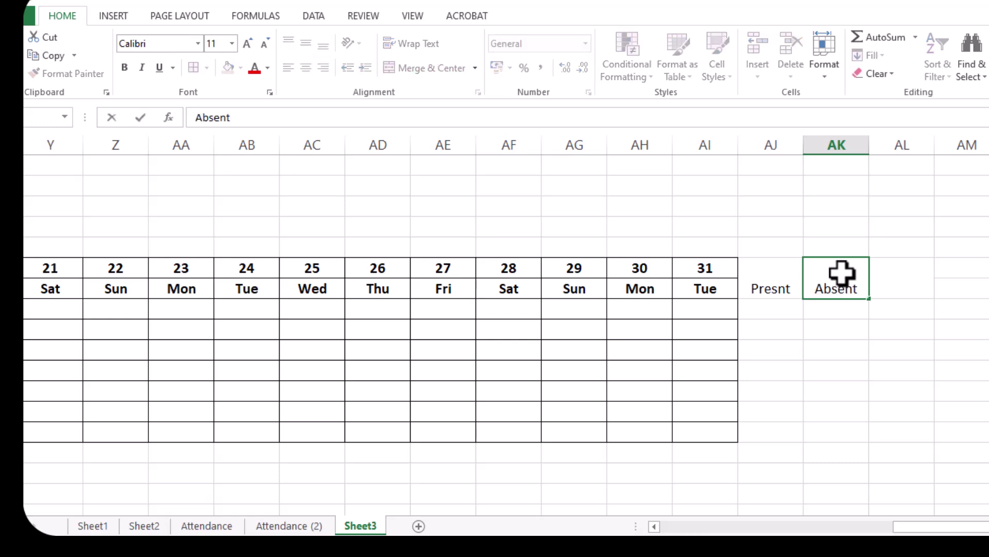
left_click(886, 273)
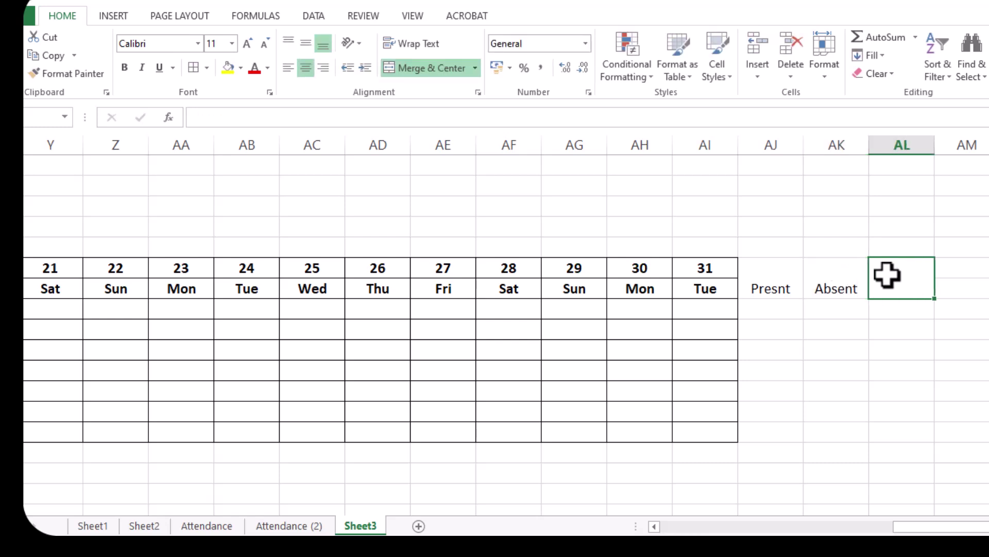
type("Holy Days")
left_click(845, 388)
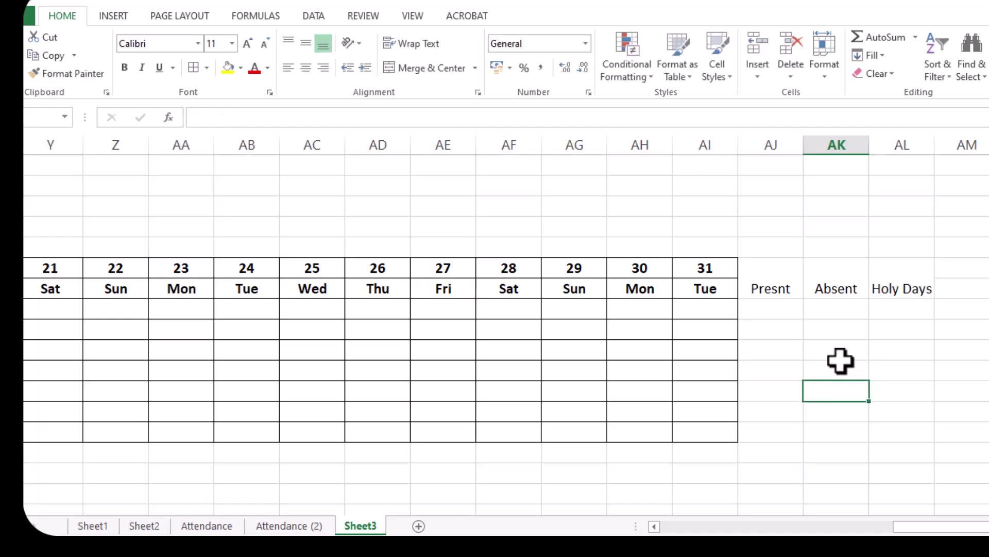
- Turn off horizontal centring for the Presnt, Absent and Holy Days headers, align them to the vertical middle and make them bold
left_click_drag(766, 276, 899, 287)
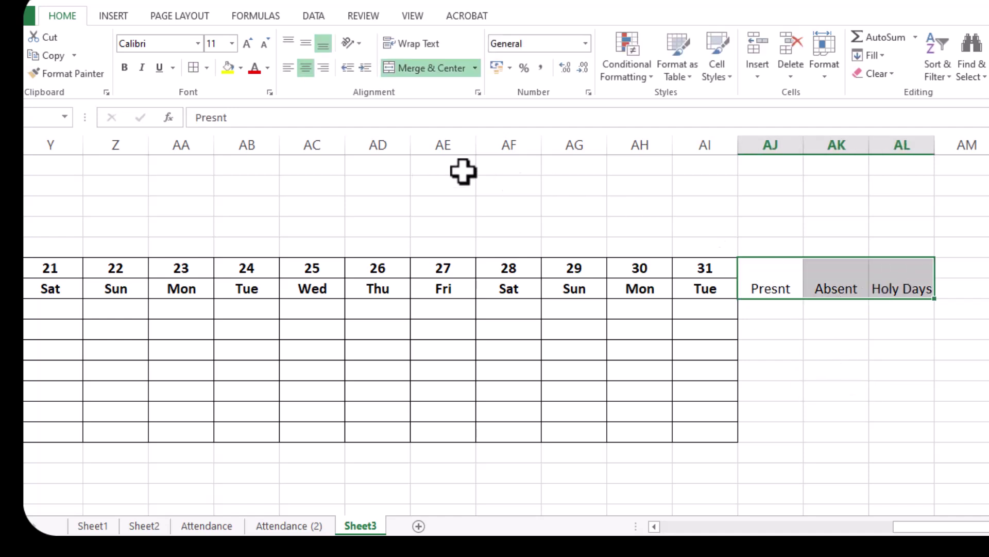
left_click(306, 68)
left_click(308, 43)
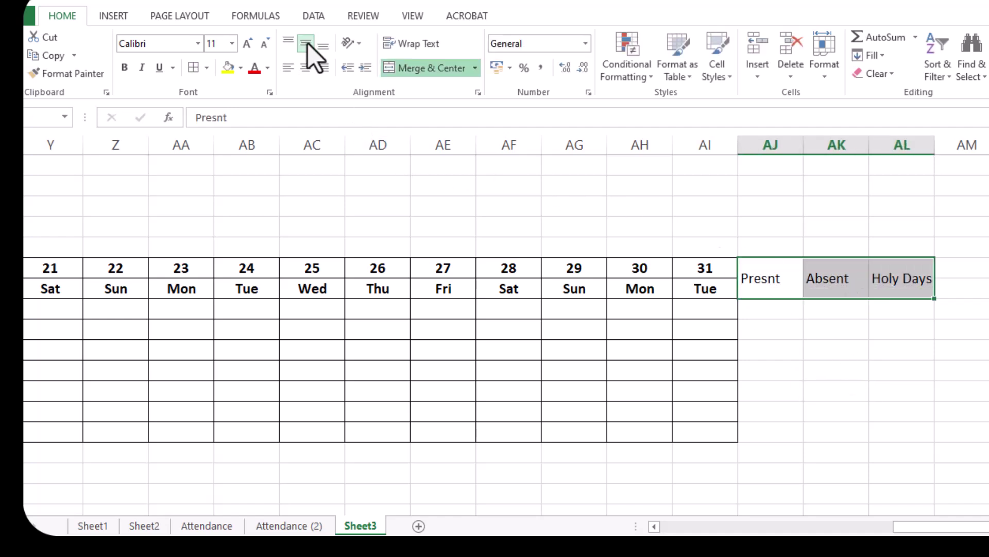
left_click(124, 75)
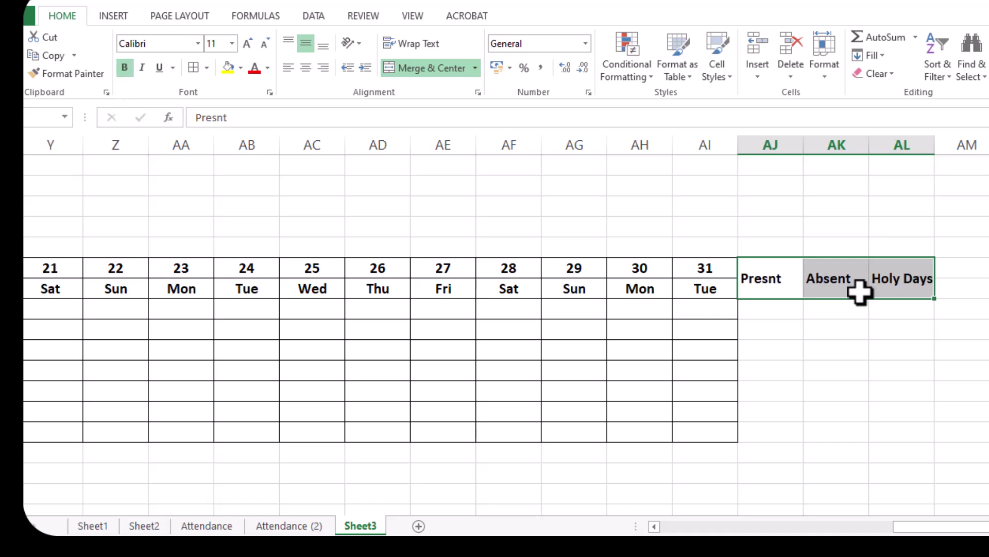
- Apply all borders to the summary columns AJ to AL, from their headers down through the last employee row
left_click(762, 283)
left_click_drag(842, 294, 890, 433)
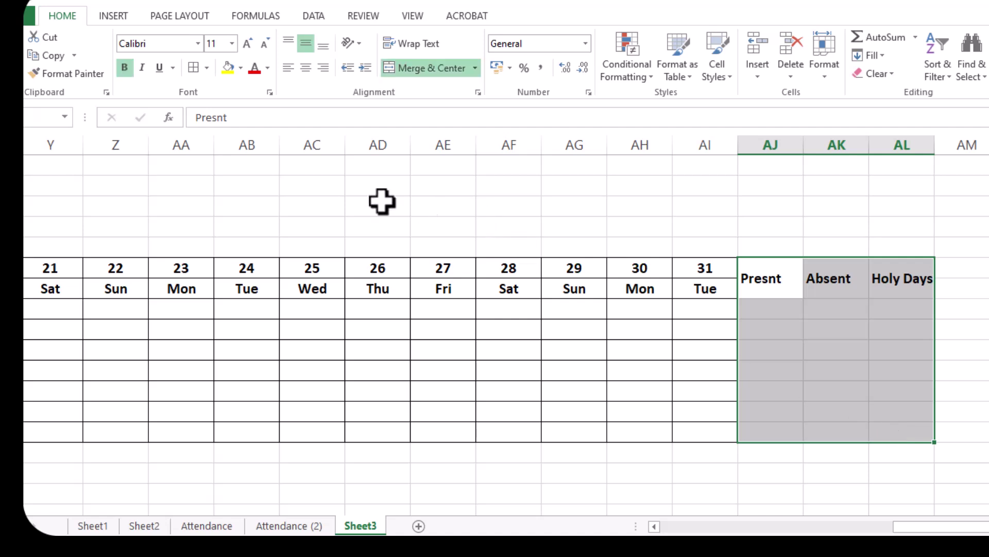
left_click(207, 68)
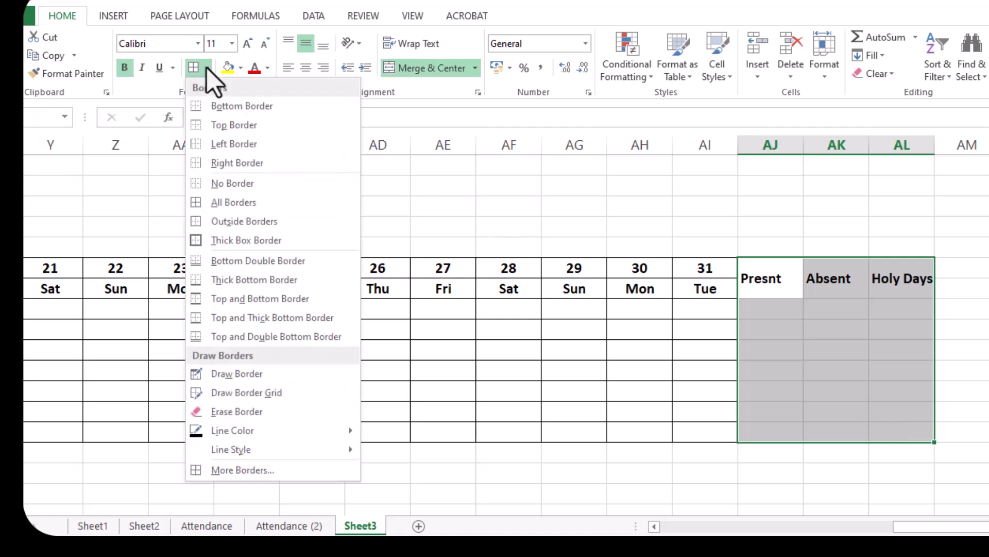
left_click(221, 202)
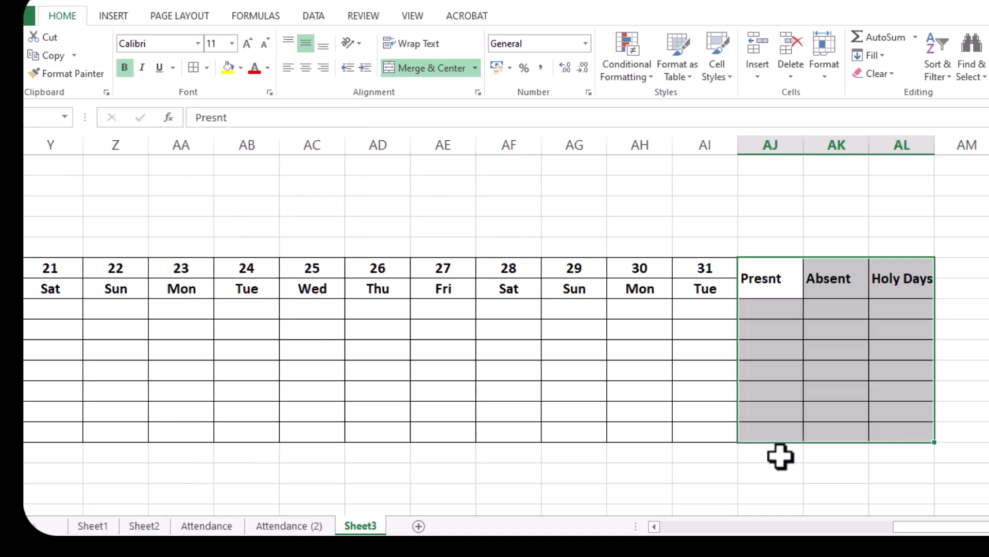
left_click(824, 491)
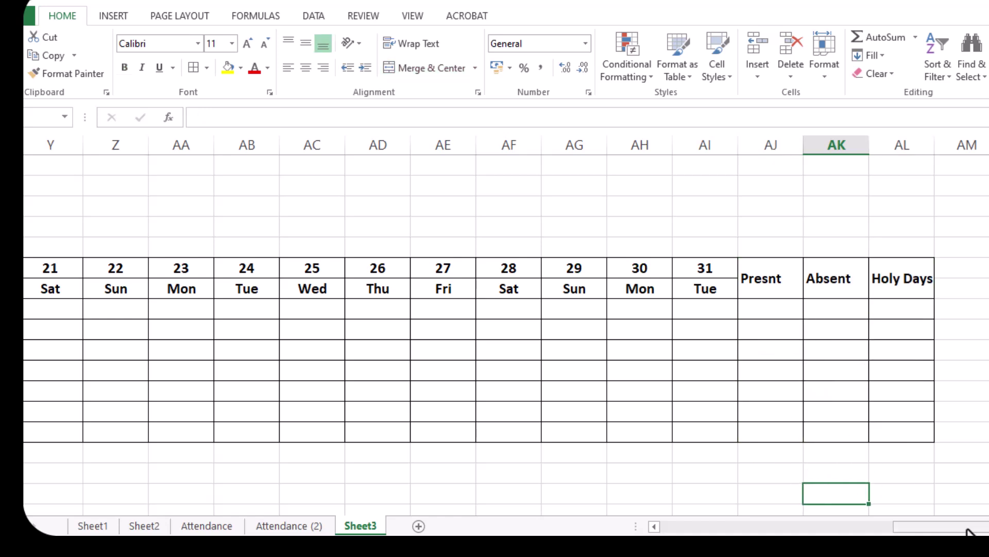
- Count the first employee's present days in AJ10 with a COUNTIF formula over E10:AI10 using the criterion "P"
left_click_drag(928, 526, 913, 526)
left_click(902, 309)
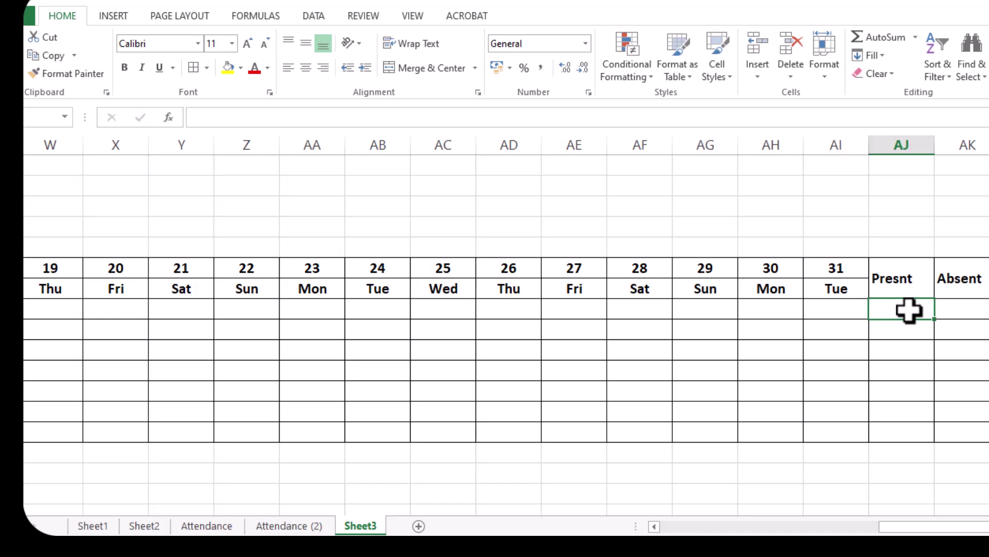
type("=")
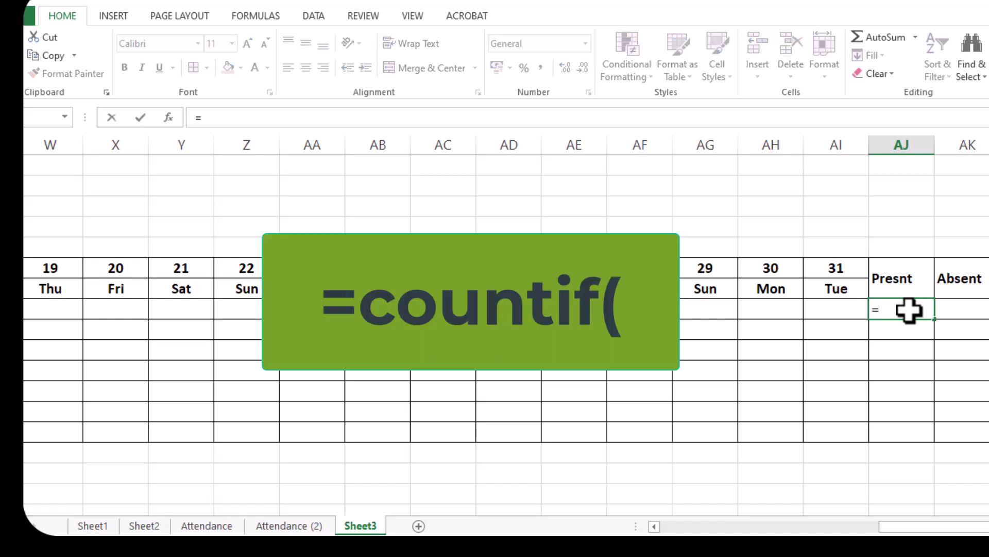
type("co")
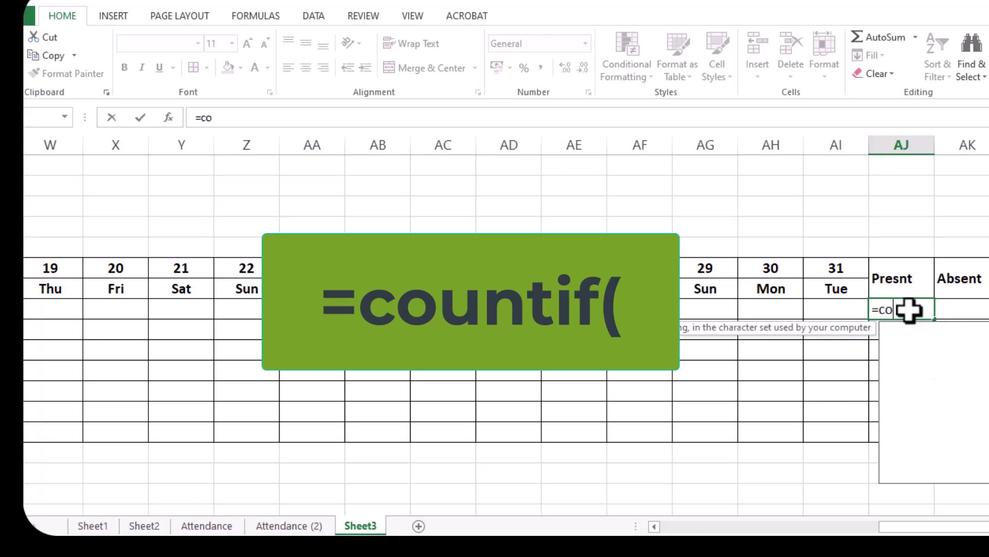
type("unt")
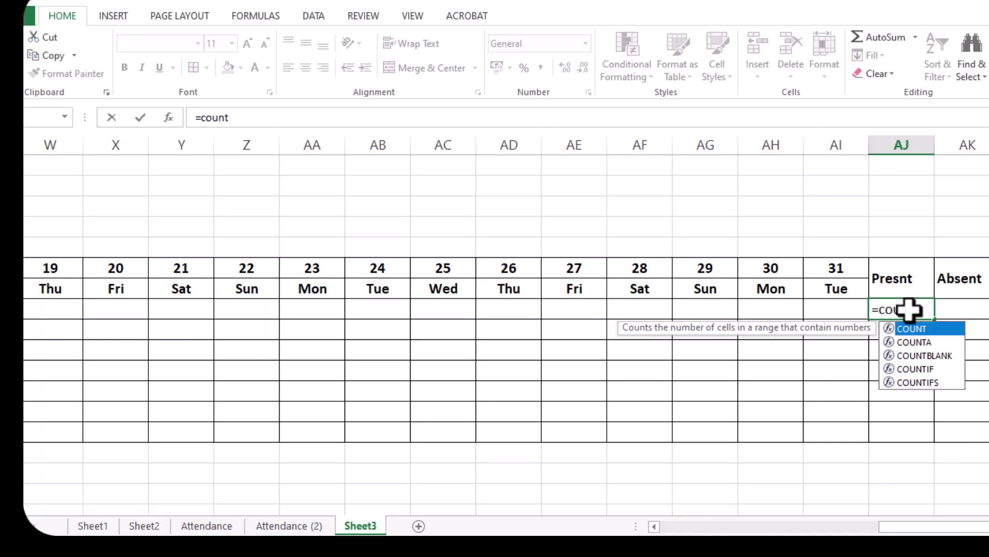
type("if(")
left_click_drag(910, 526, 631, 514)
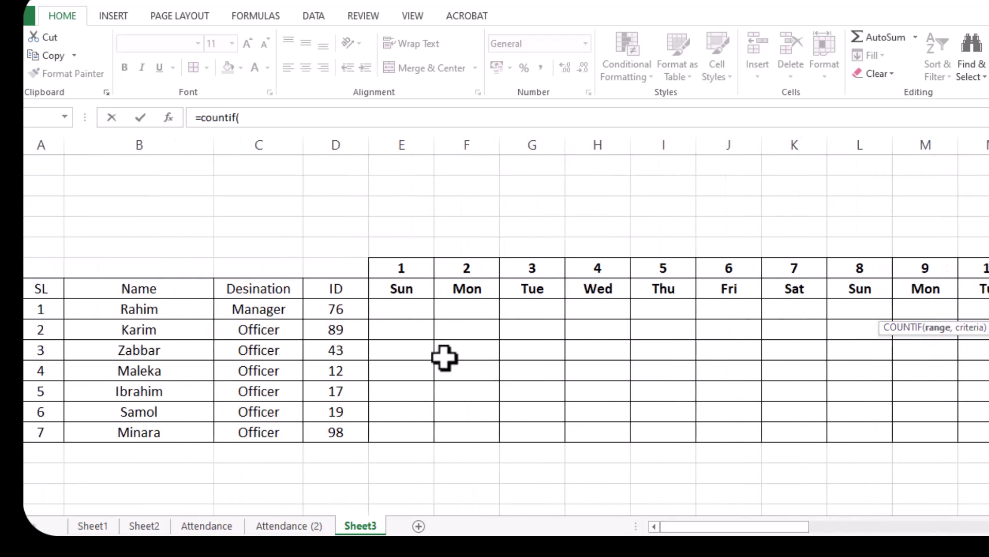
left_click_drag(403, 309, 983, 313)
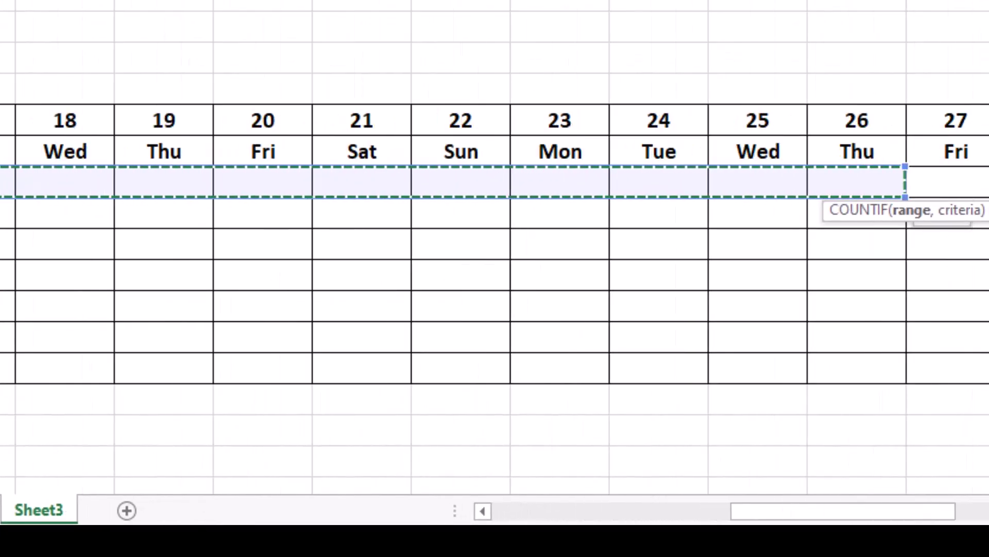
left_click_drag(950, 199, 974, 190)
left_click_drag(950, 302, 950, 302)
left_click_drag(824, 511, 973, 508)
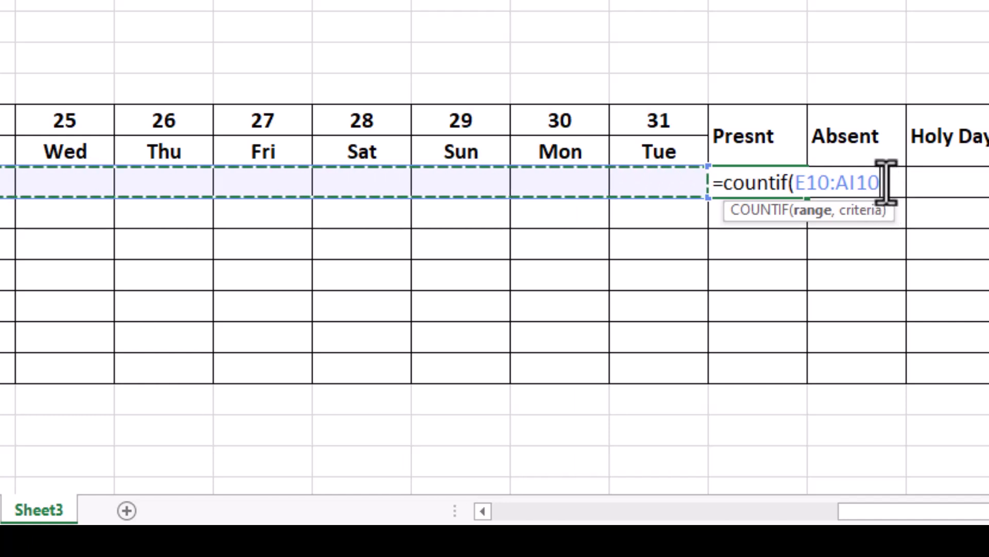
type(",")
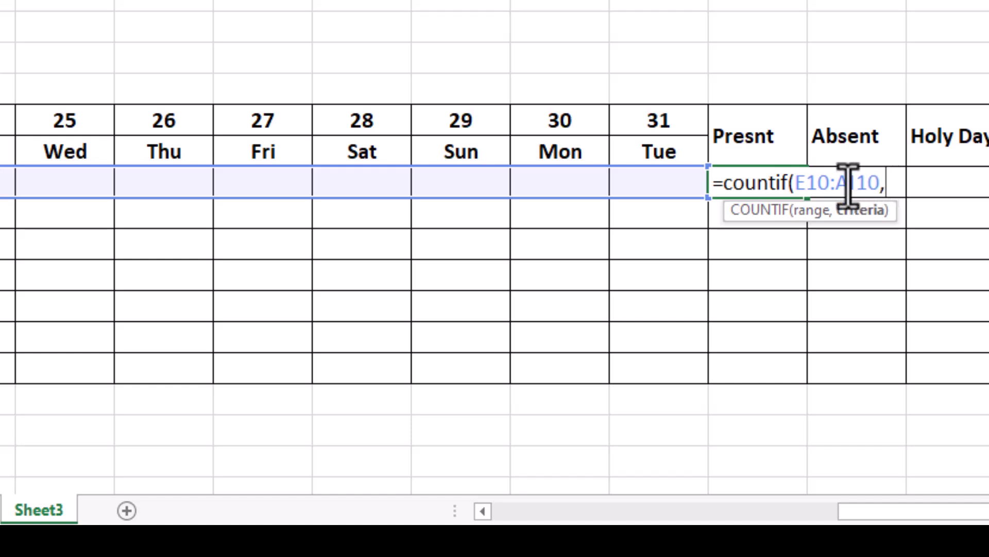
type("\"P")
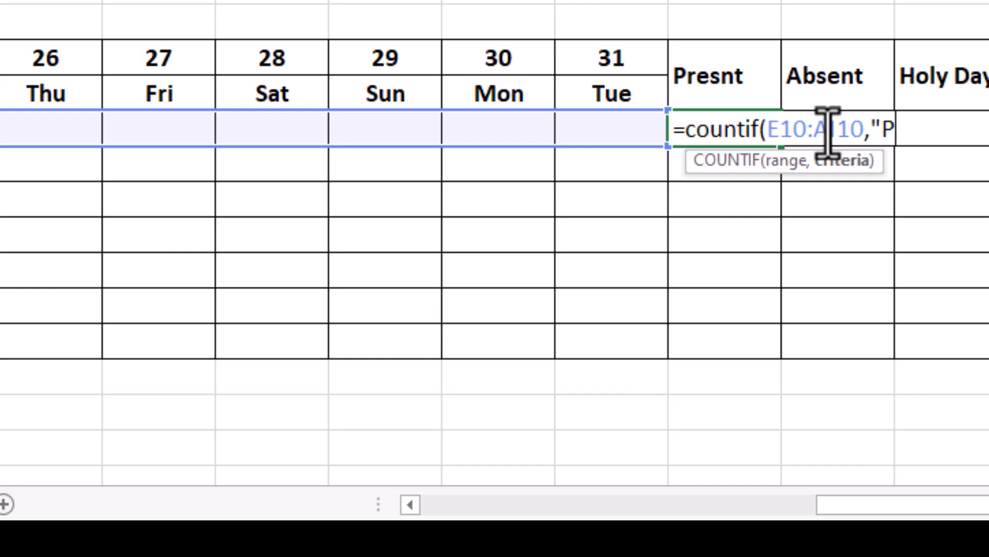
key("Return")
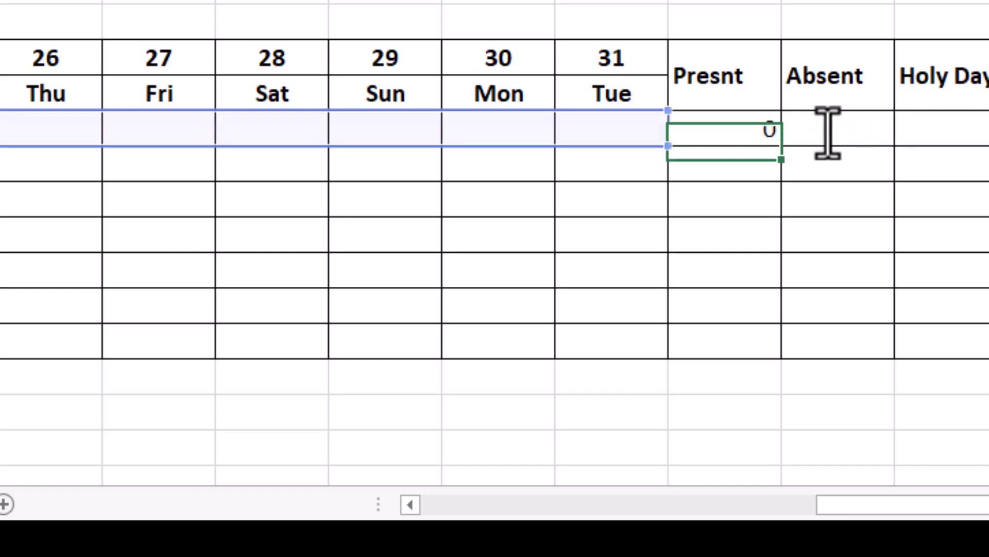
- Mark the first employee as P on days 29 and 30 to test the Presnt count
left_click(745, 129)
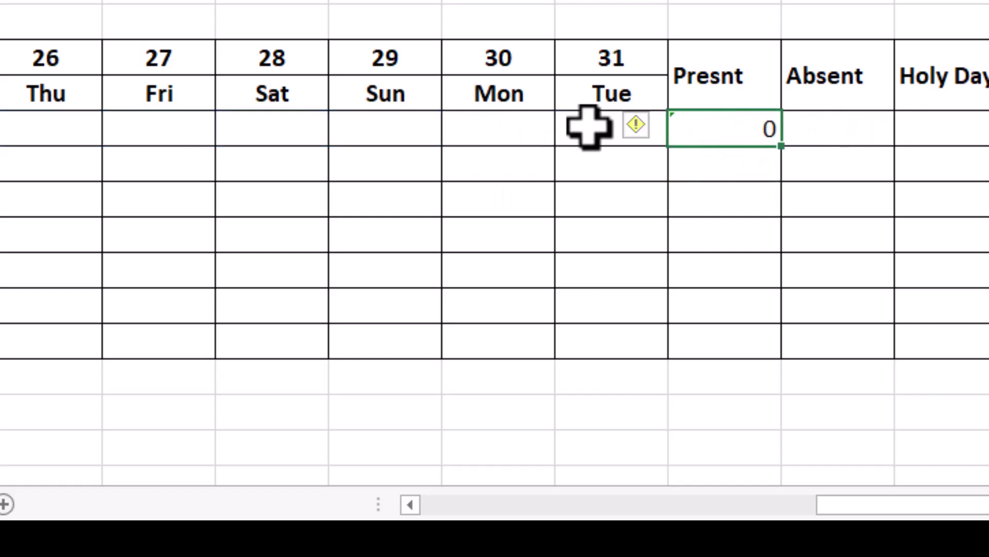
left_click(395, 135)
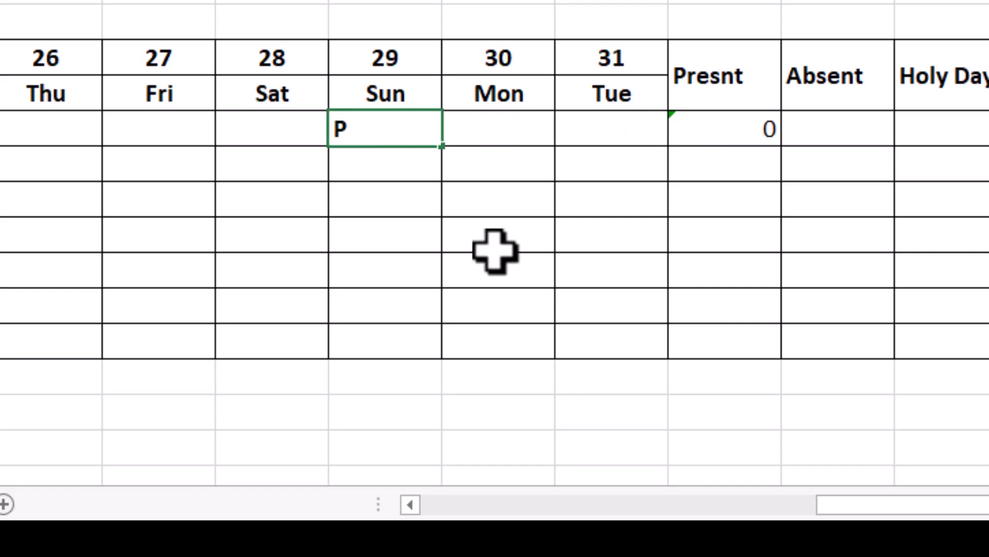
left_click(526, 254)
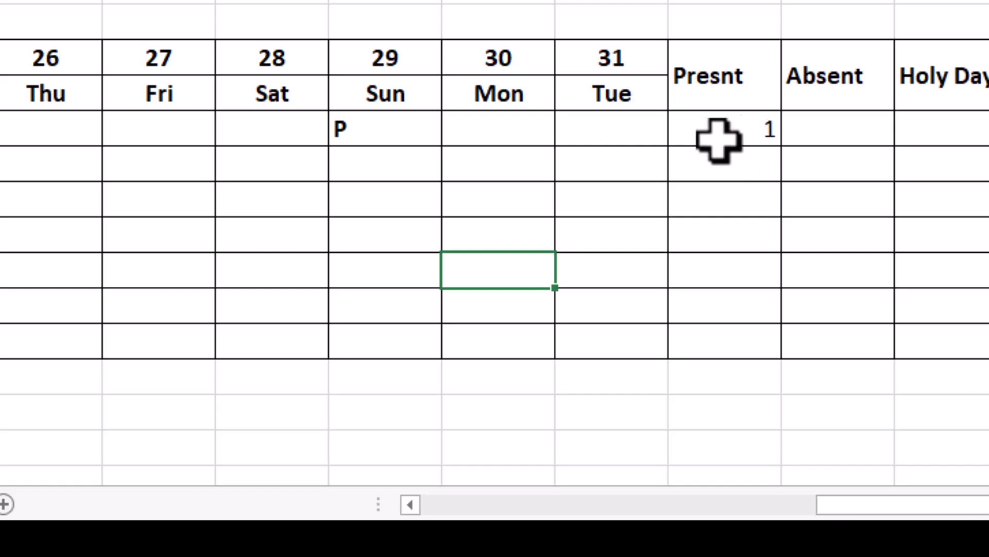
left_click(481, 132)
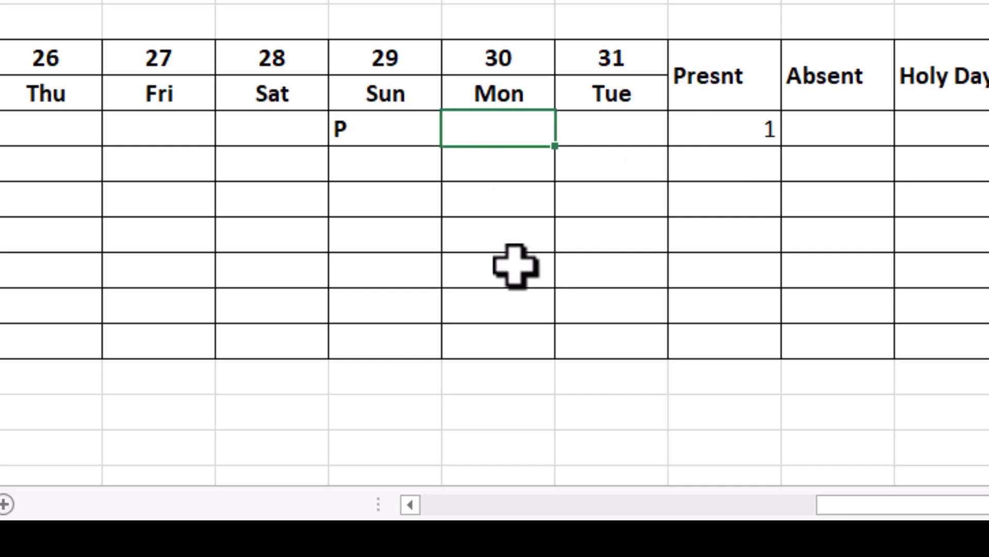
key("Return")
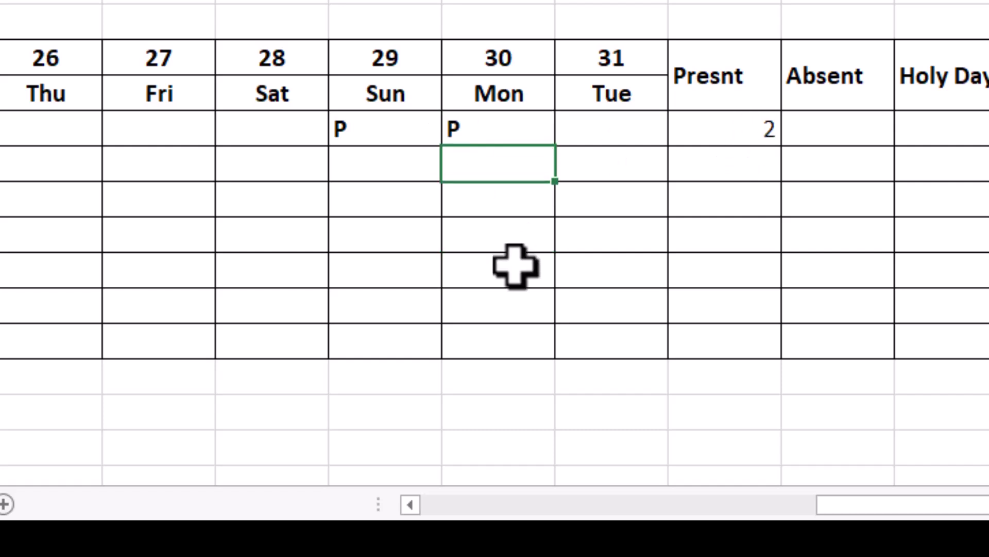
- Count the first employee's absent days in AK10 with COUNTIF over E10:AI10 using the criterion "A", and mark day 31 as A to test it
left_click(825, 131)
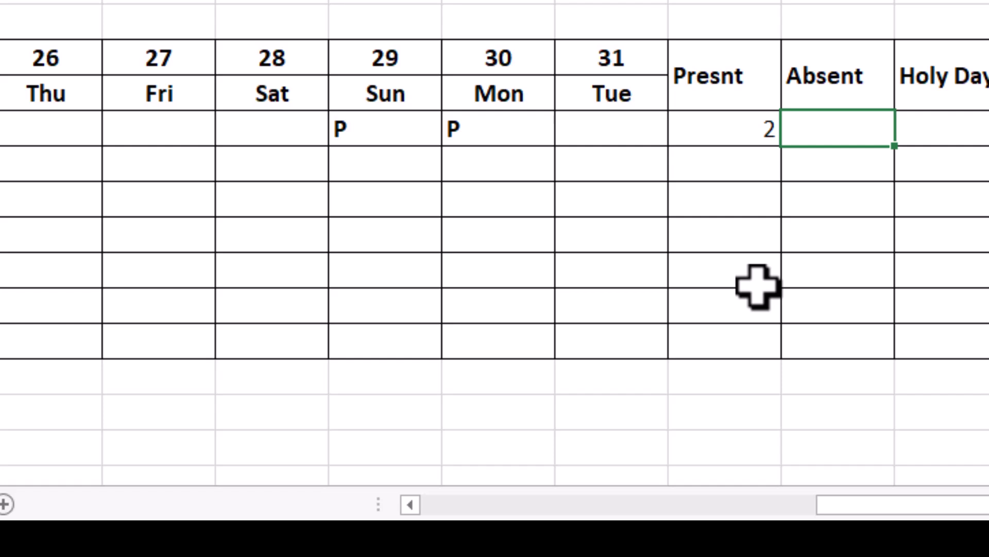
type("=c")
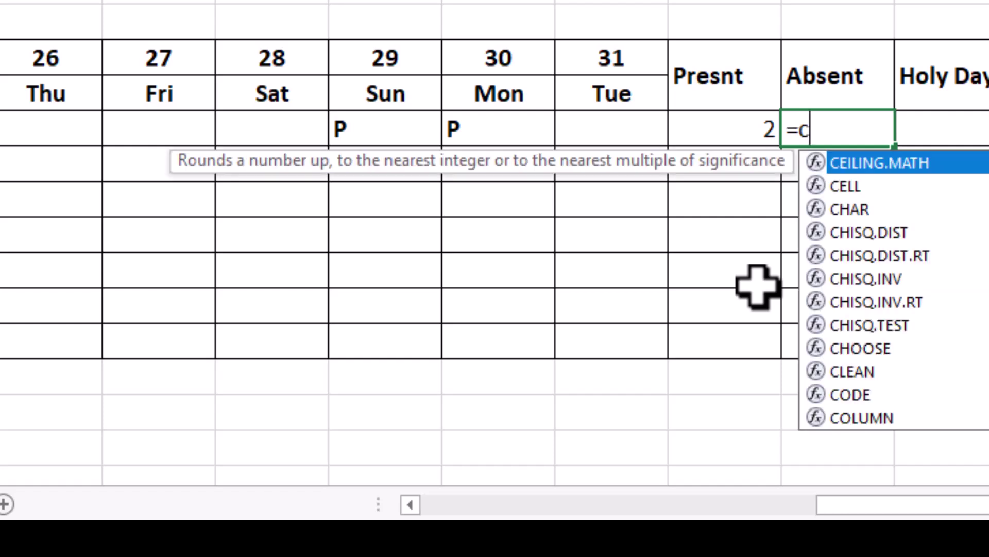
type("oun")
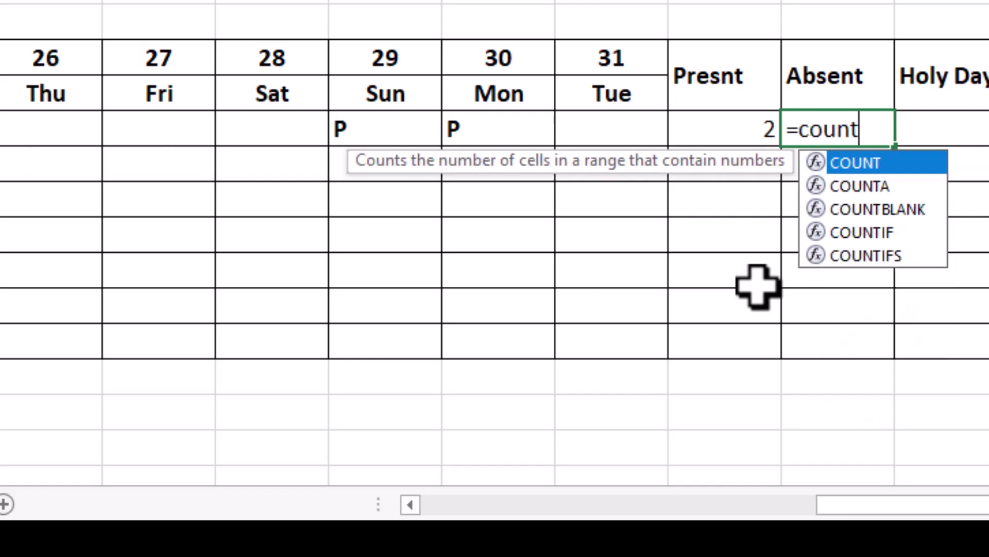
type("tif")
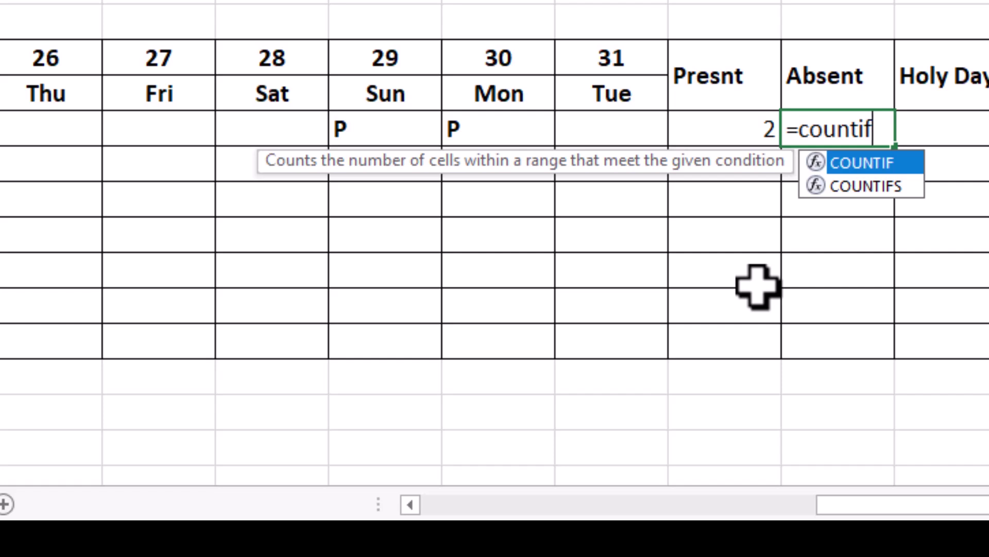
double_click(862, 161)
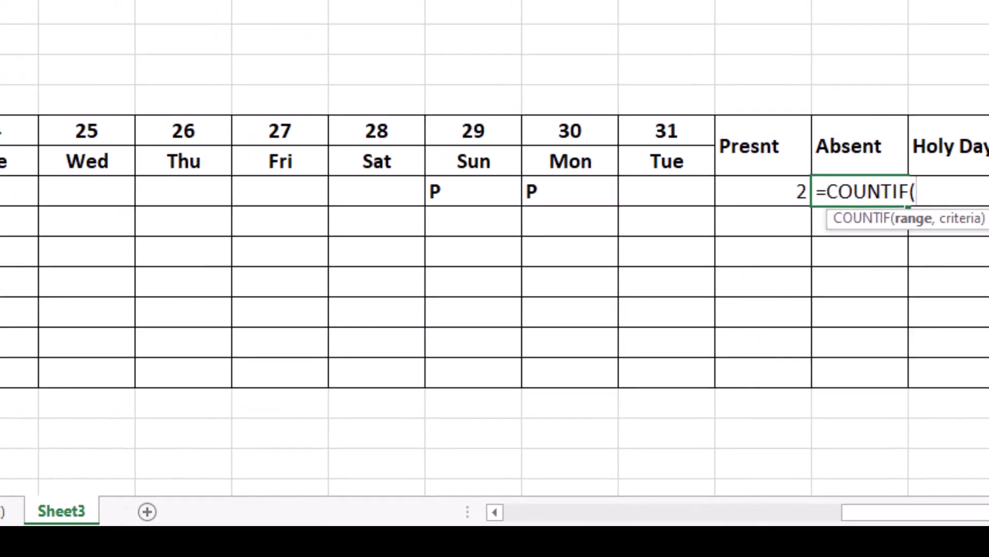
left_click_drag(899, 520, 517, 512)
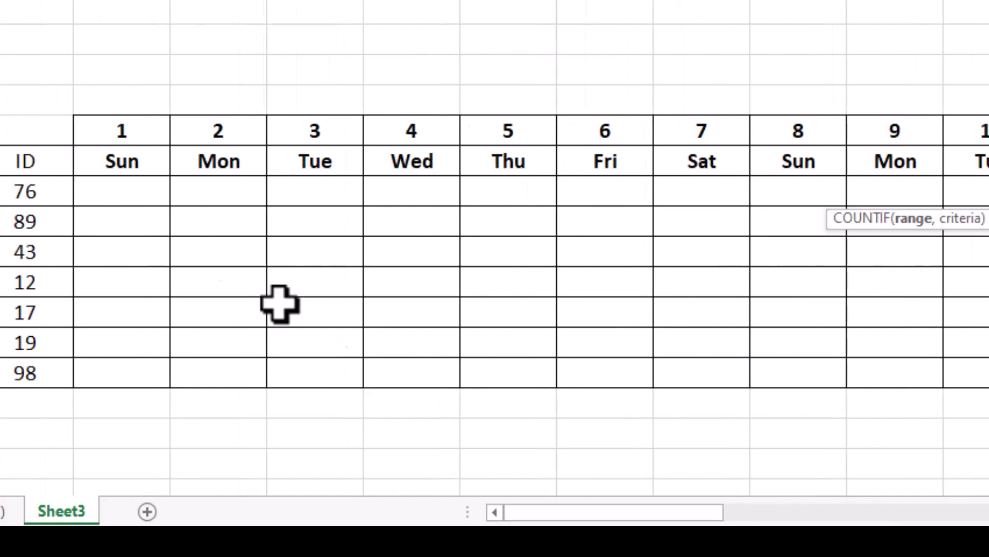
left_click_drag(97, 192, 698, 192)
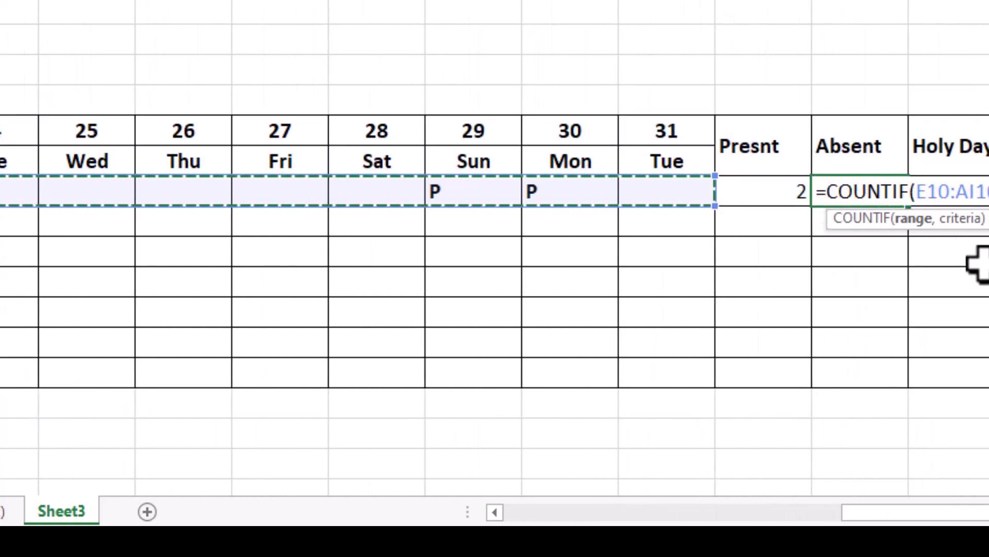
type(",\"A")
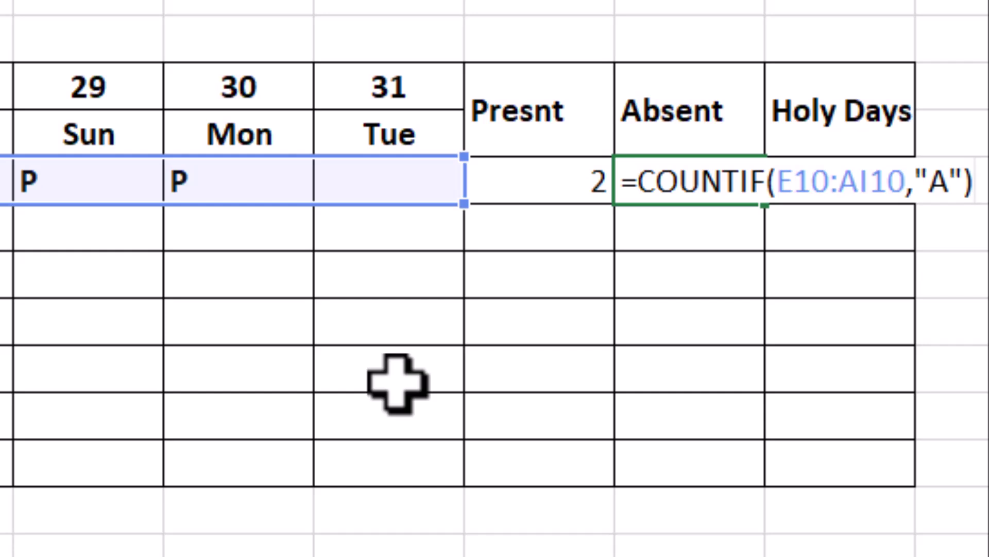
key("Return")
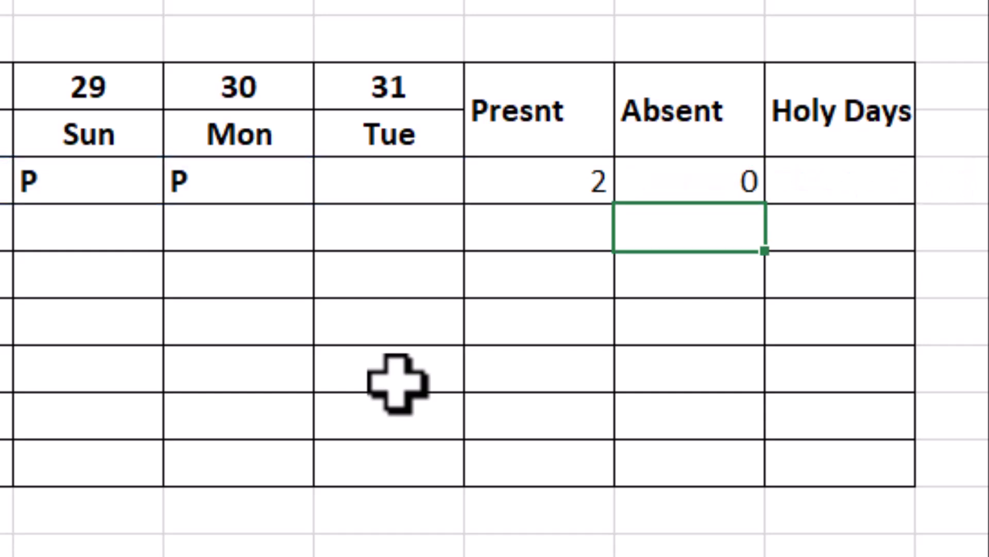
left_click(402, 182)
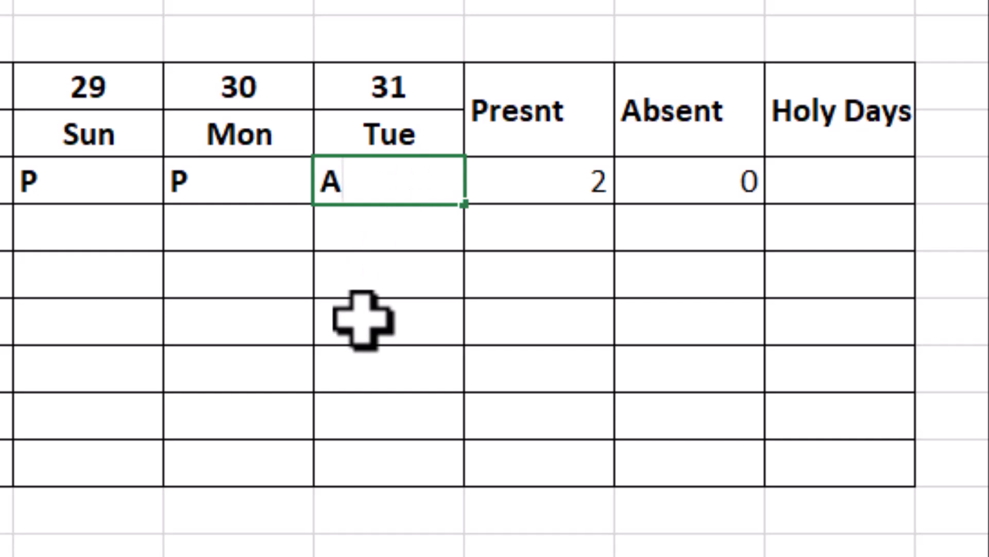
left_click(384, 273)
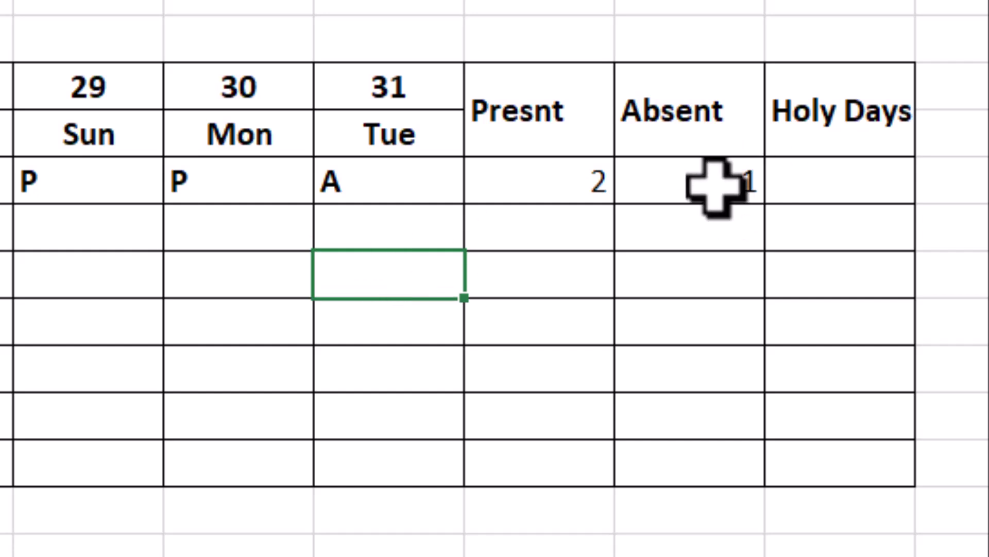
- Count the first employee's holidays in AL10 with a COUNTIF formula over E10:AI10 using the criterion "H"
left_click(860, 180)
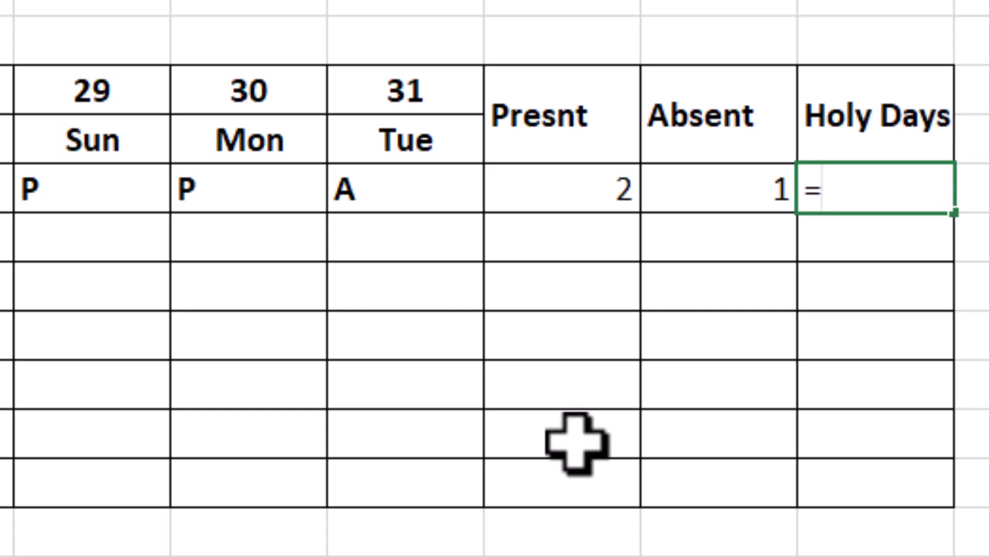
type("=c")
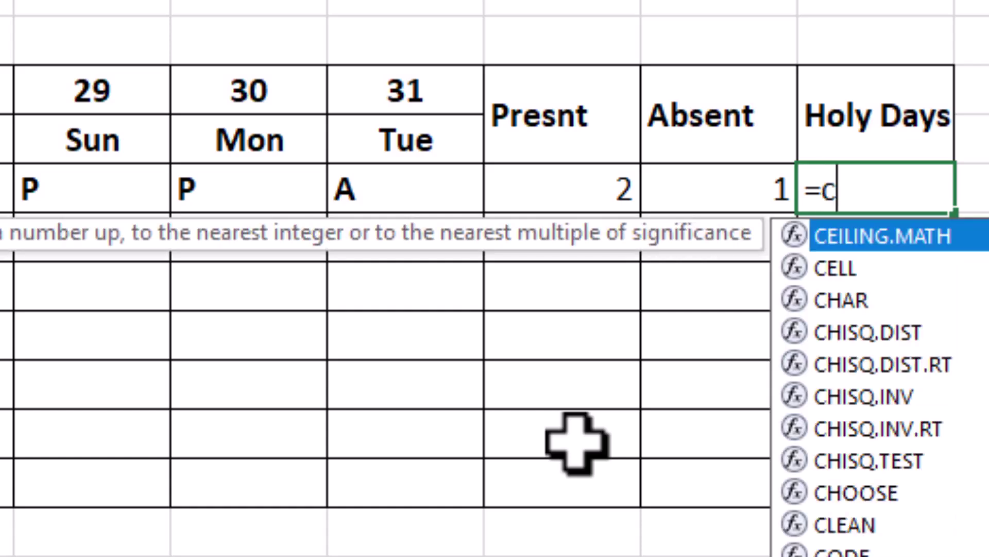
type("ounti")
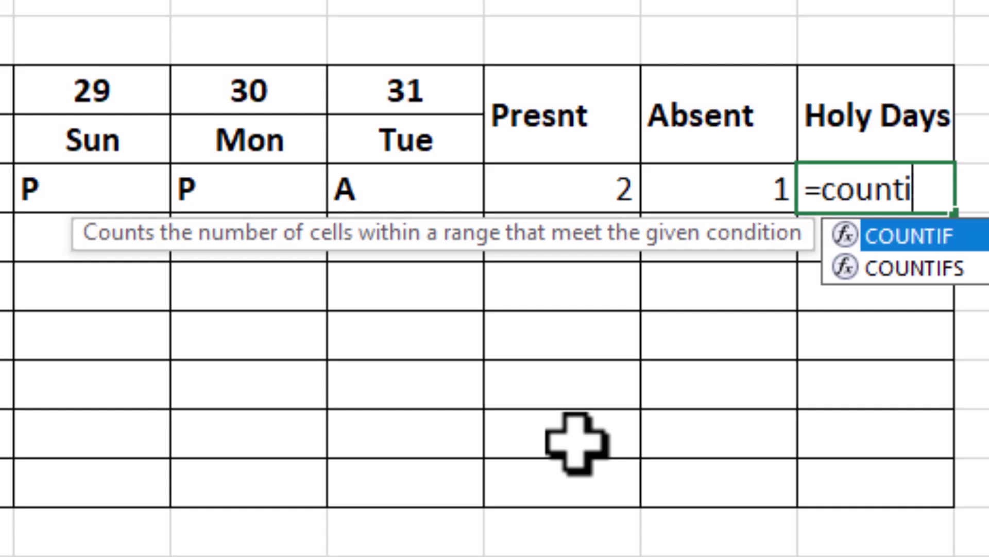
double_click(926, 236)
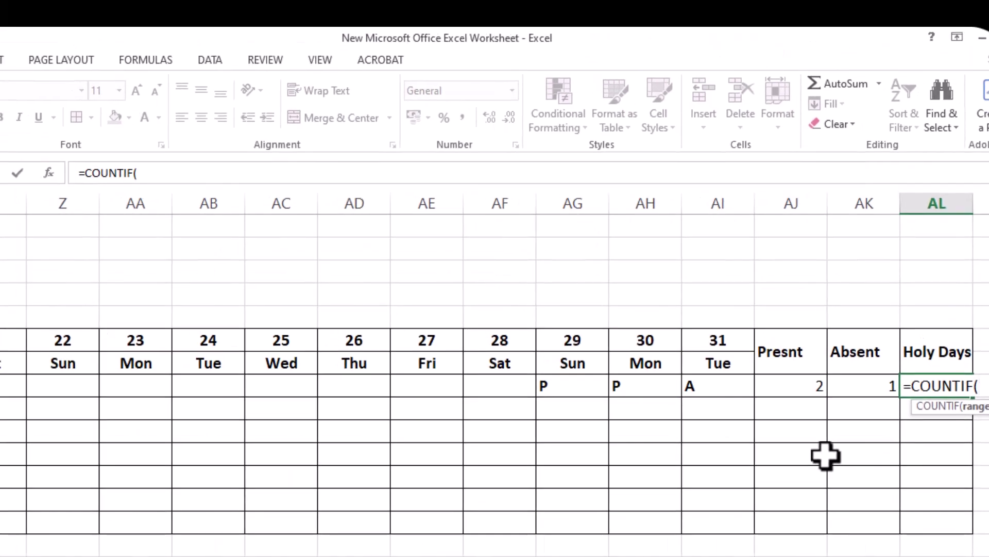
scroll(494, 377, "left", 10)
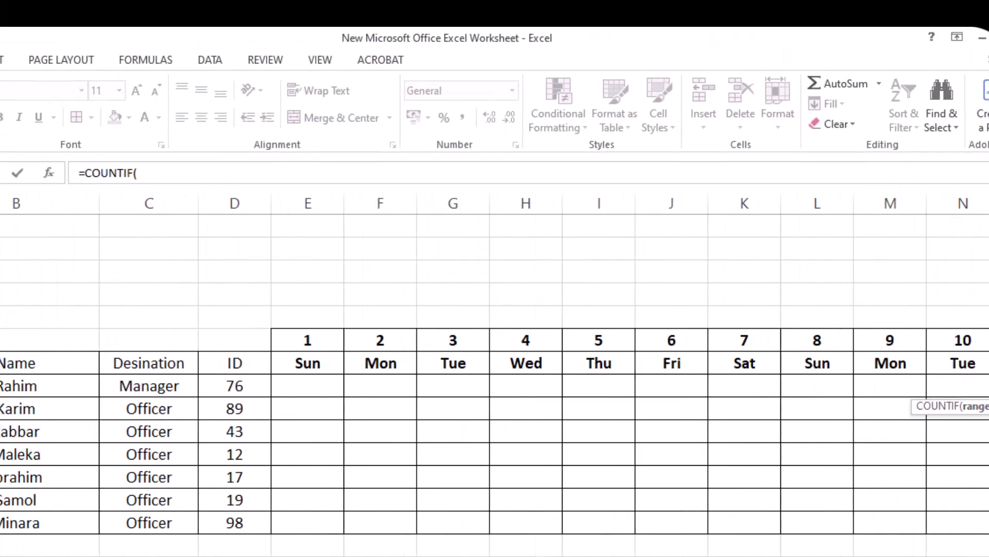
left_click_drag(466, 386, 738, 387)
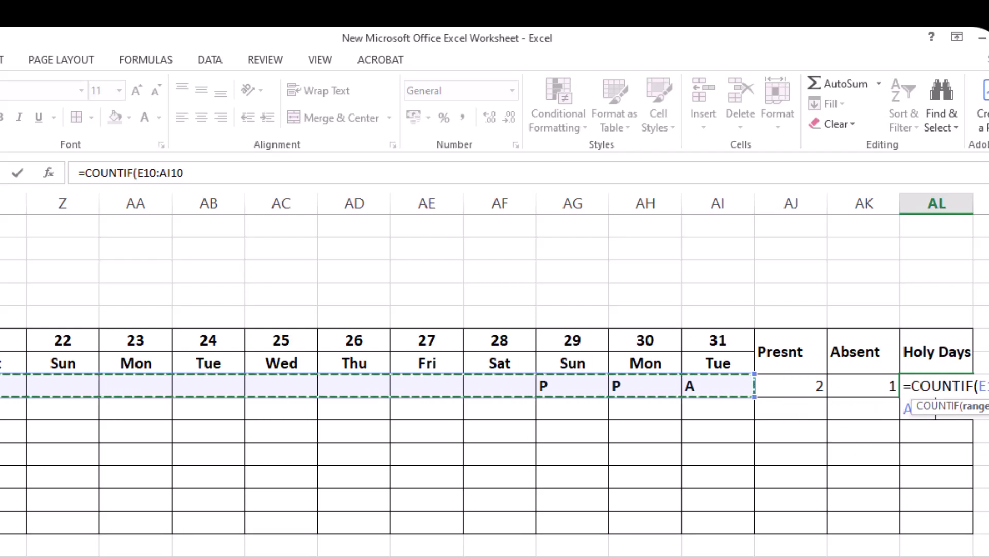
scroll(495, 381, "right", 4)
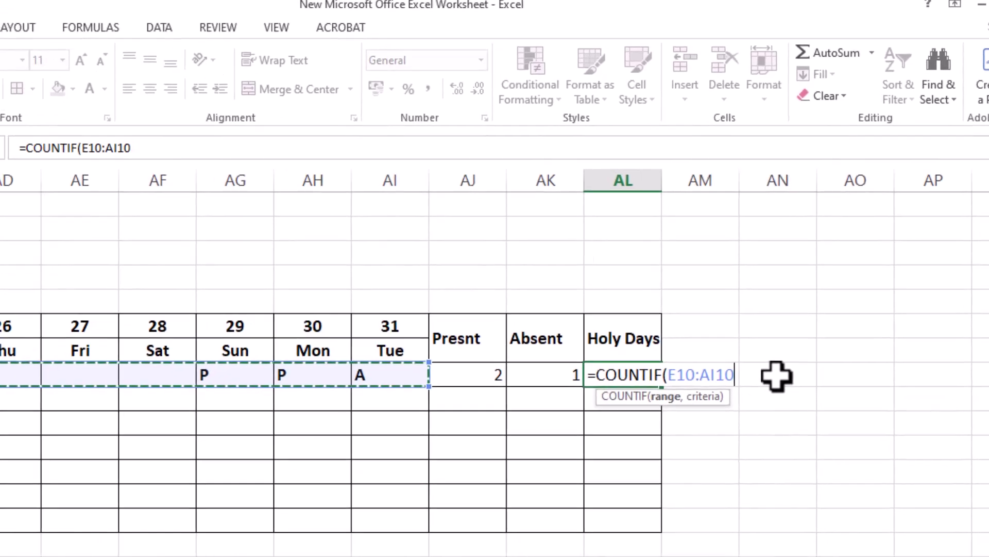
type(",\"H")
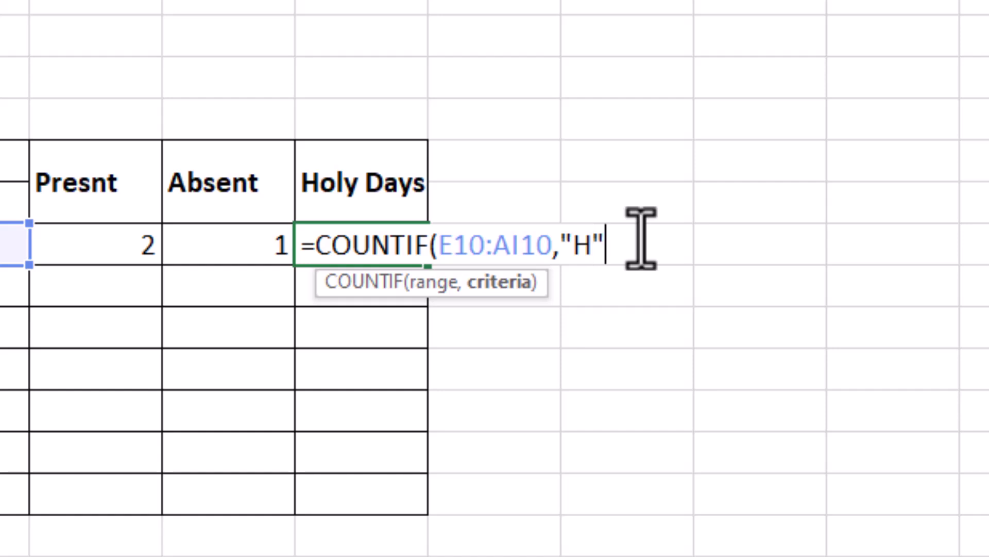
key("Return")
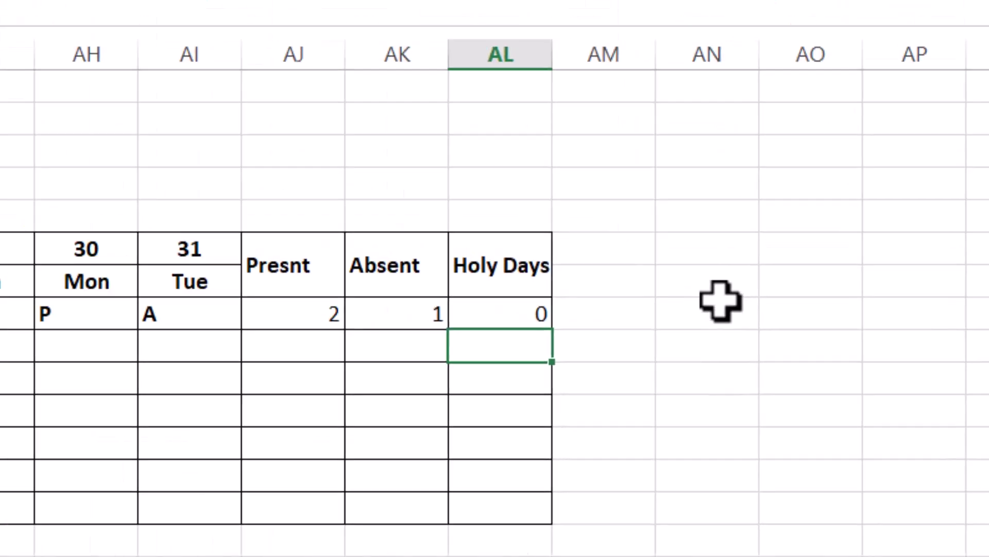
- Mark the first employee as H on day 28 to test the Holy Days count
left_click(53, 353)
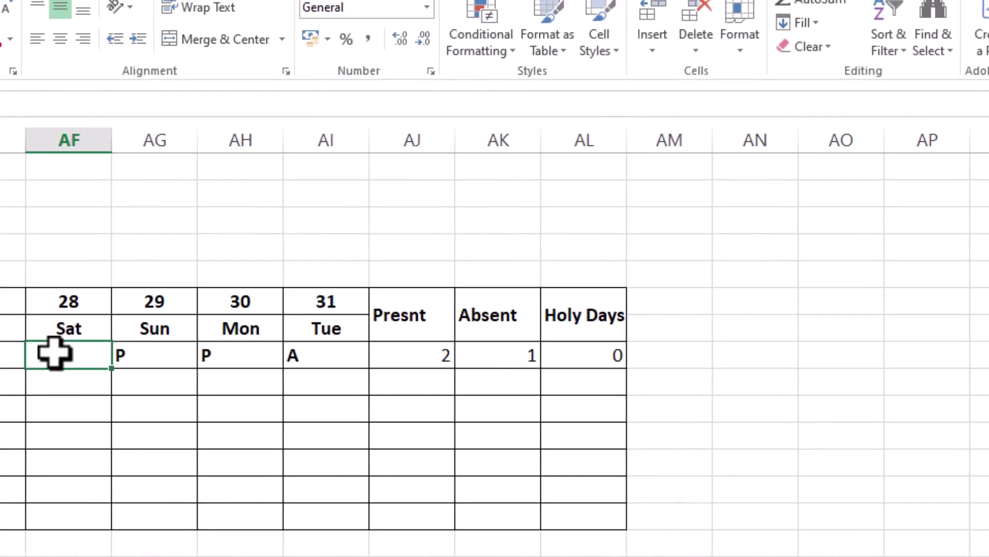
type("H")
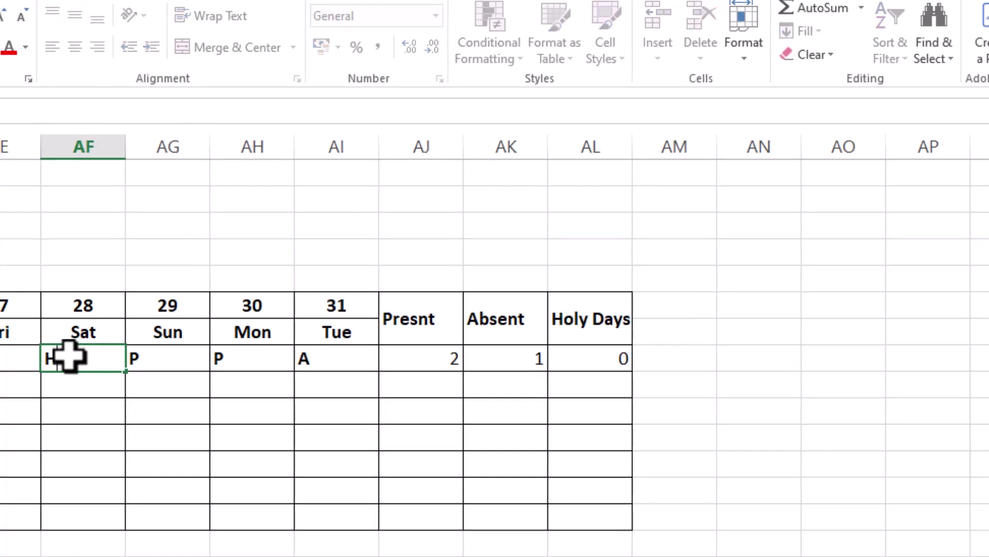
left_click(108, 399)
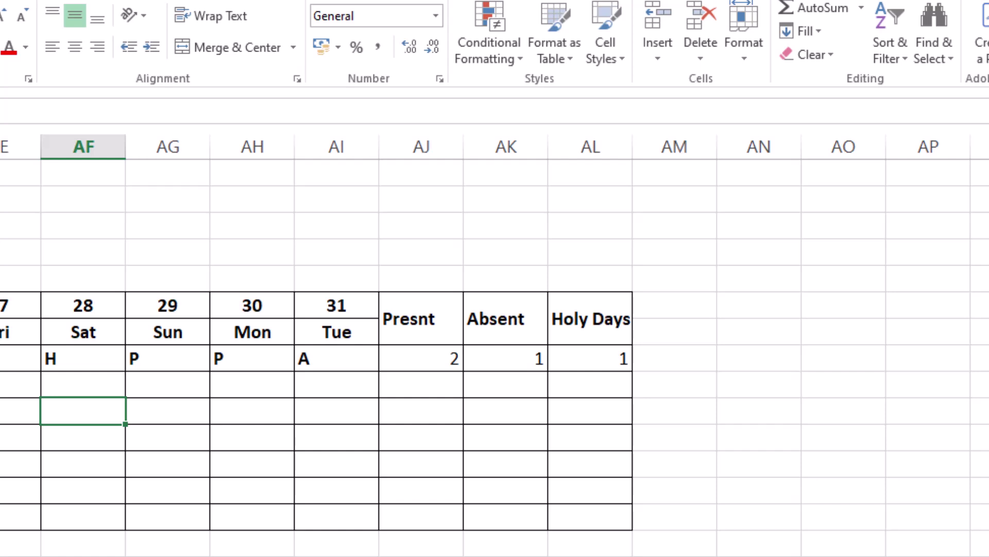
- Fill the Presnt, Absent and Holy Days formulas from the first employee's row down through the last employee row
scroll(495, 345, "left", 2)
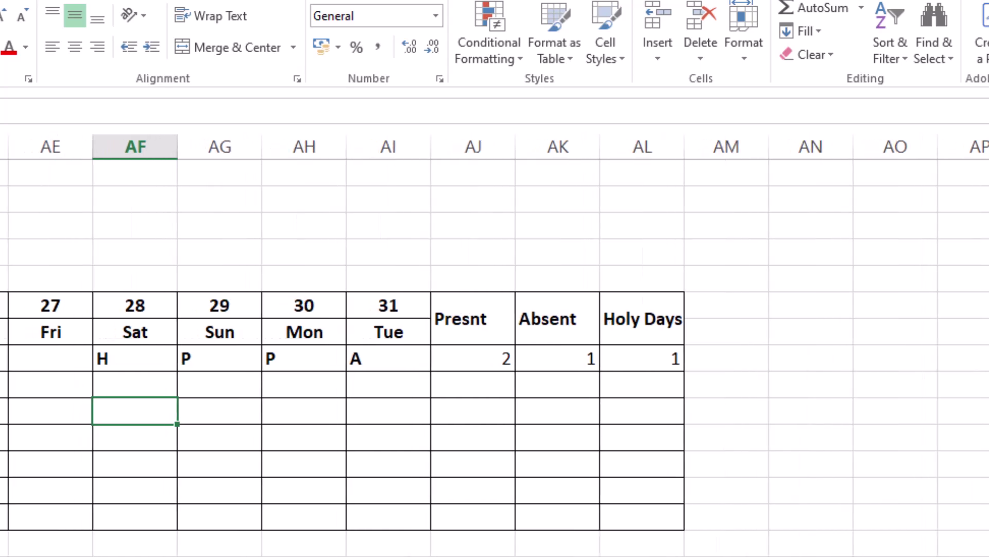
scroll(607, 480, "left", 1)
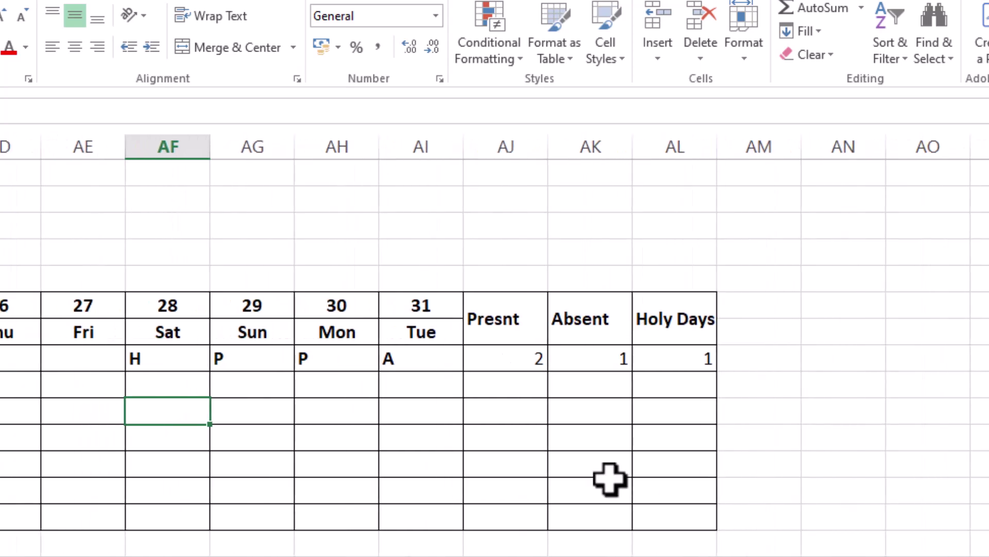
left_click(502, 355)
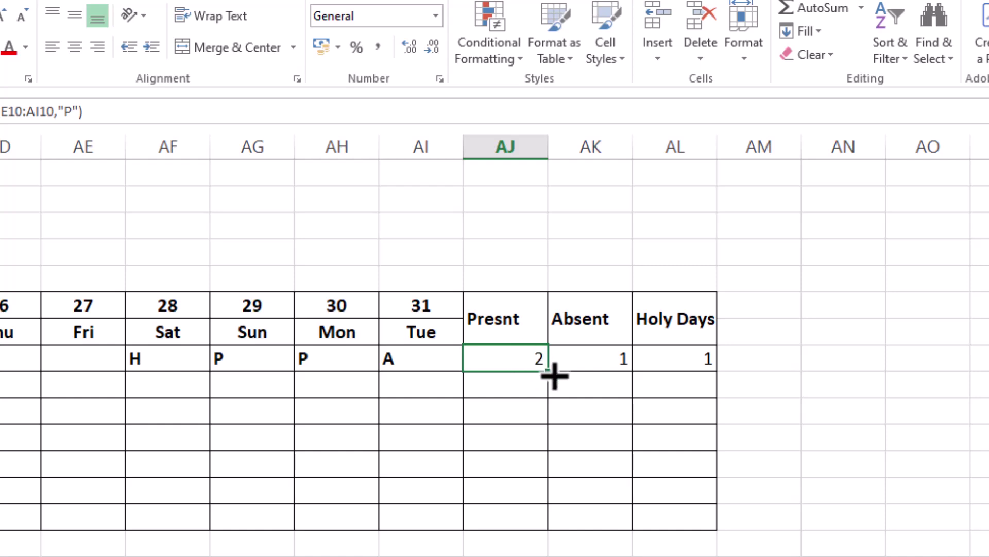
left_click_drag(553, 376, 562, 542)
left_click(624, 355)
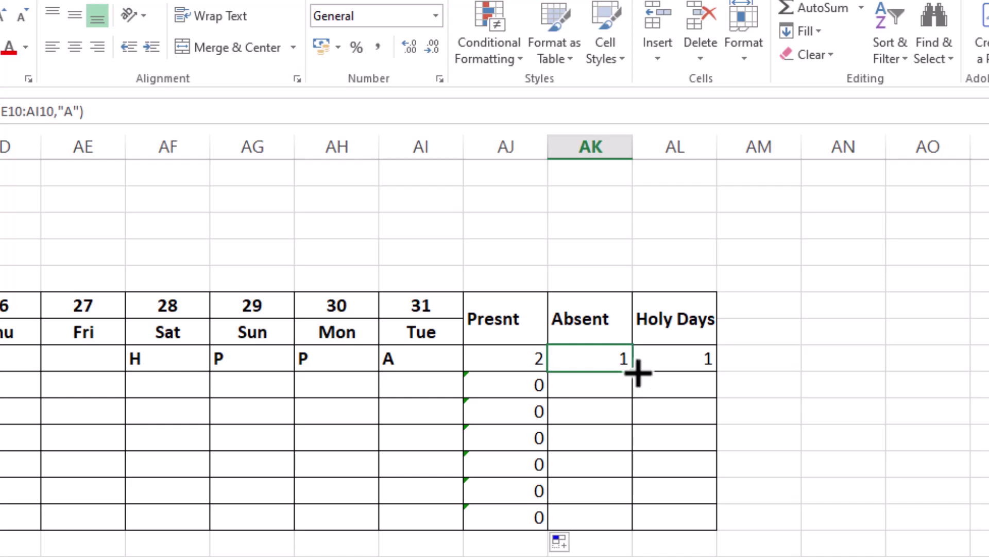
left_click_drag(639, 384, 640, 532)
left_click(698, 363)
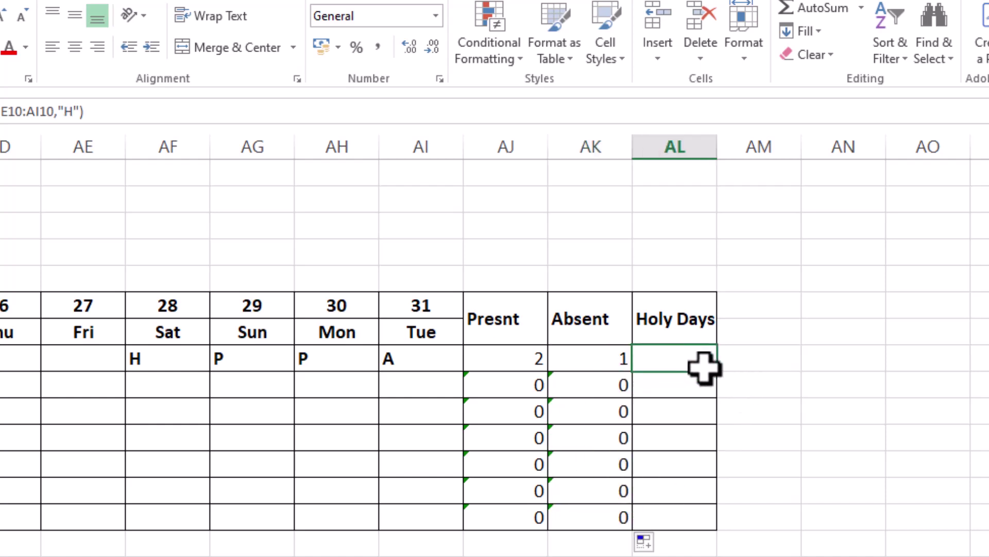
left_click_drag(719, 377, 709, 534)
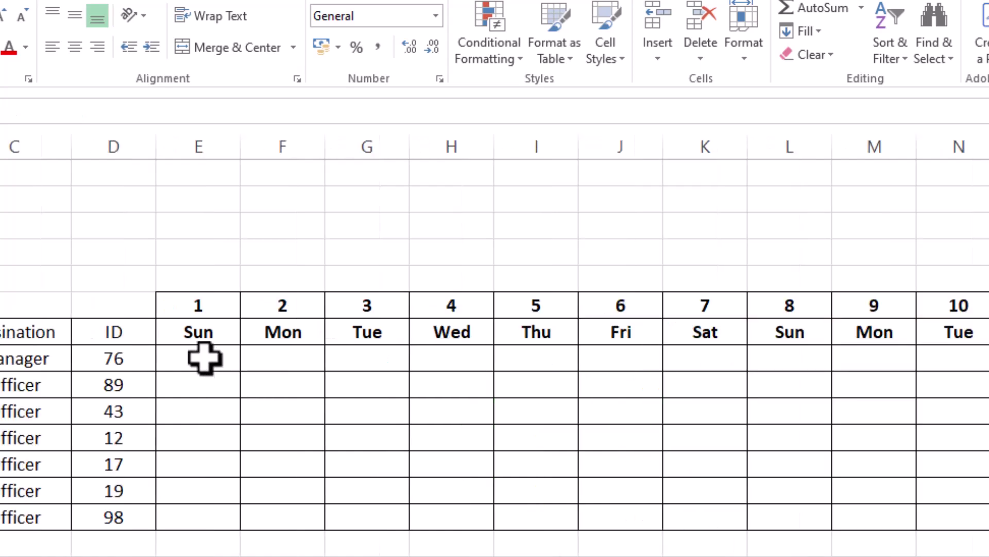
- Start a conditional formatting rule for all employees' day cells, E10:AI16, that formats cells with a value equal to P
left_click_drag(205, 358, 773, 516)
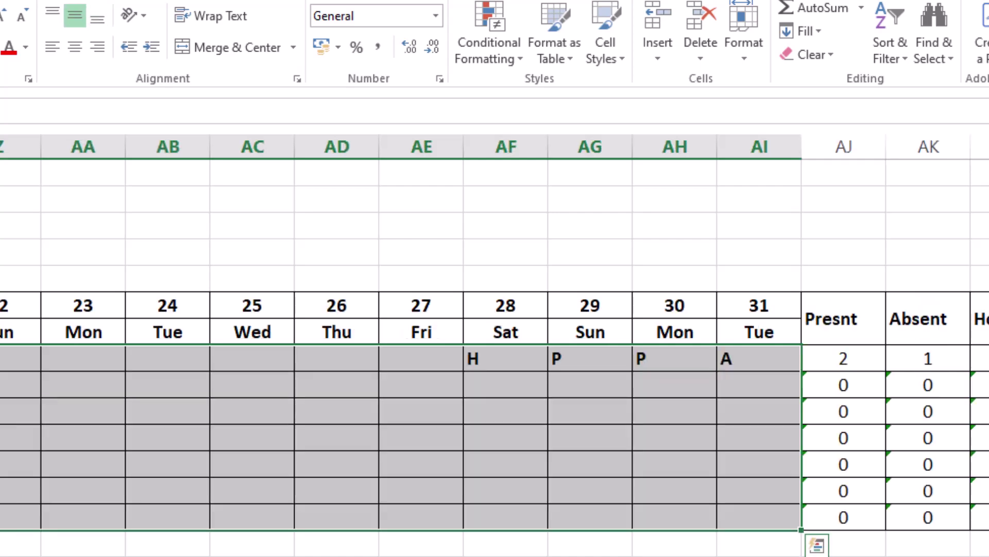
scroll(495, 345, "left", 8)
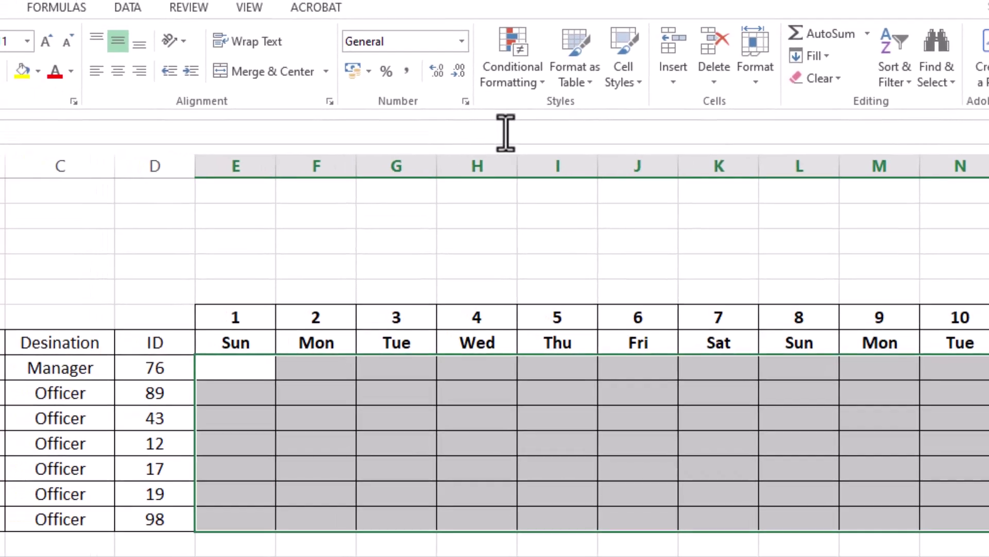
left_click(514, 71)
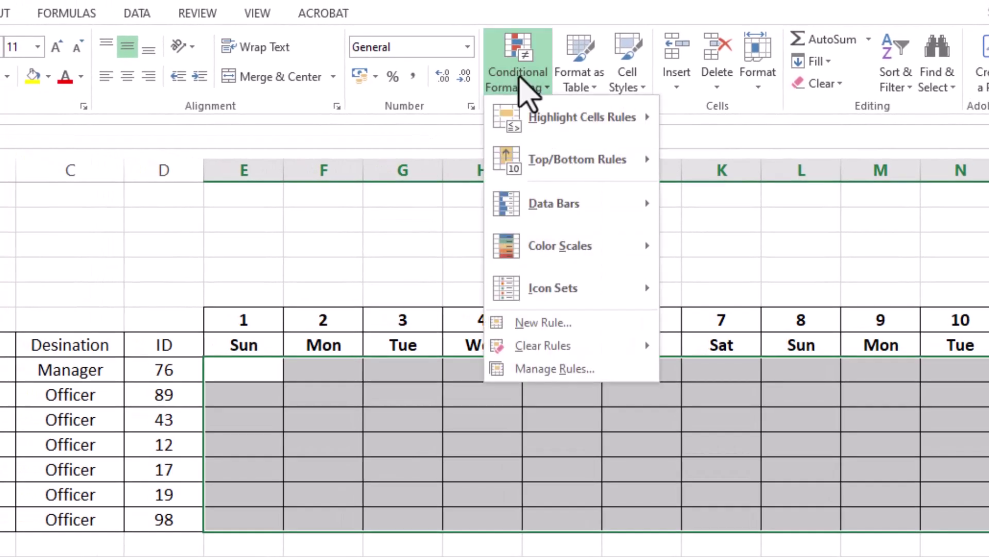
mouse_move(554, 122)
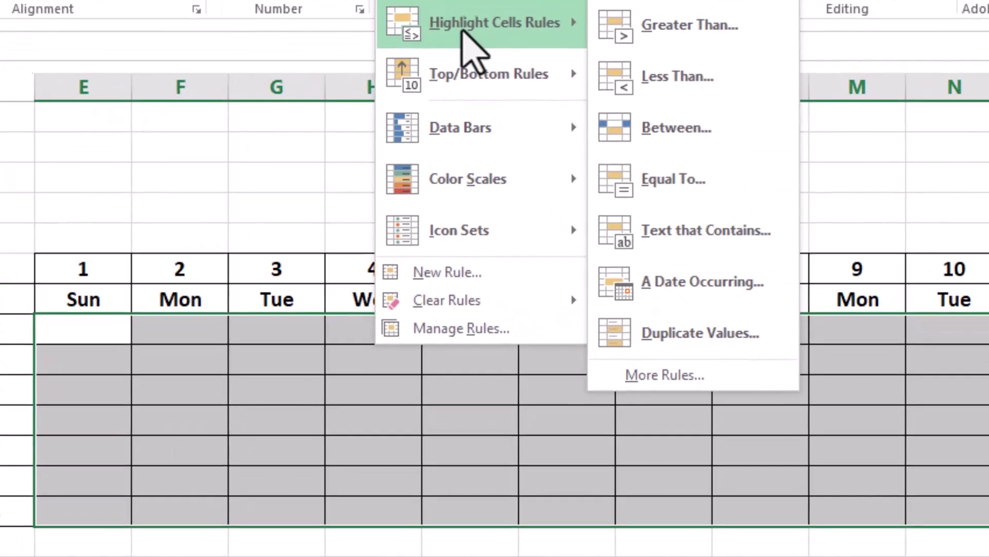
left_click(679, 383)
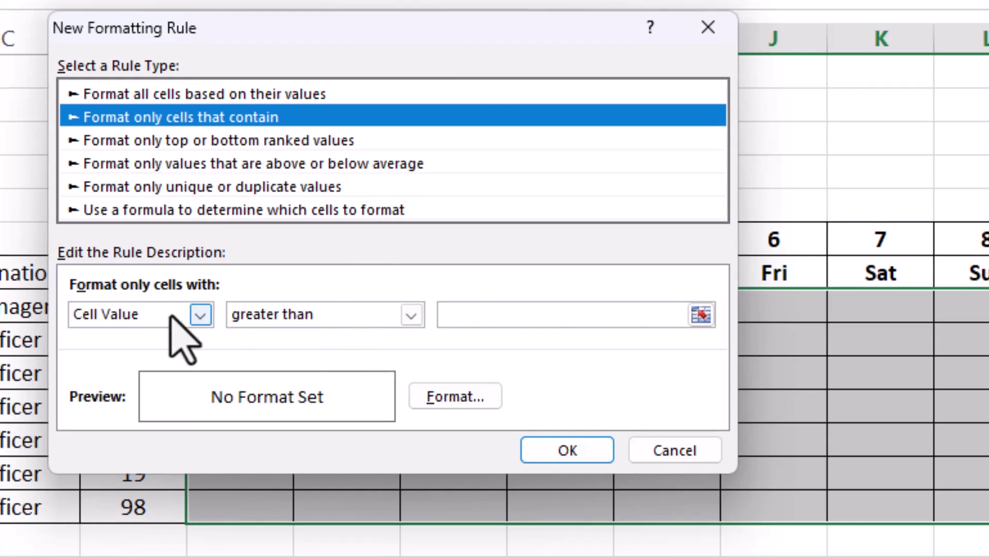
left_click(411, 316)
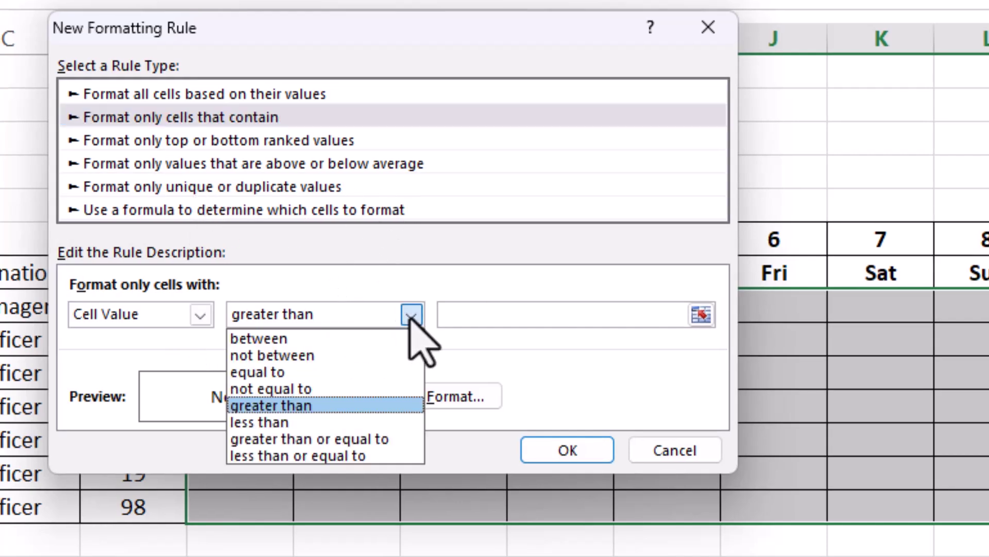
left_click(287, 372)
left_click(490, 313)
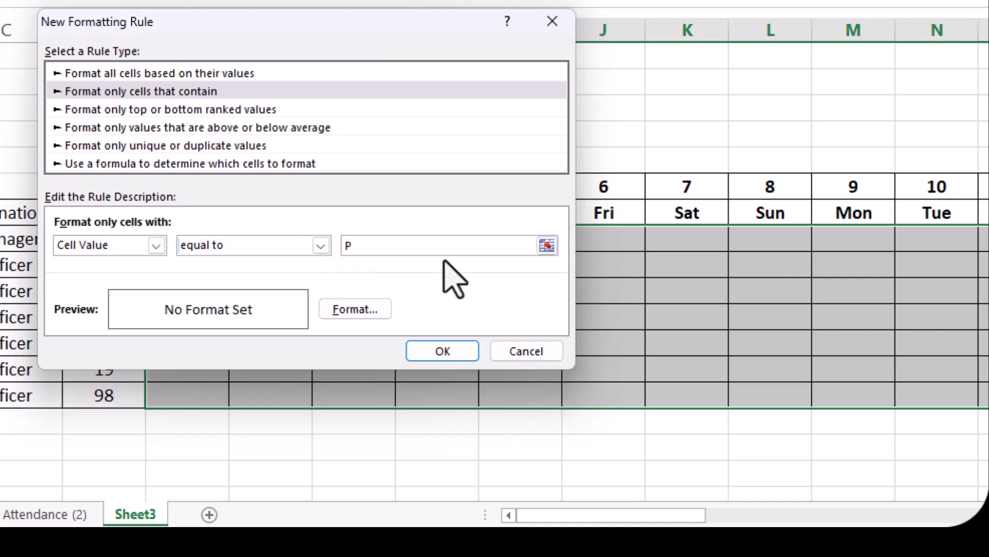
- Give the P rule a green background fill and apply it to the attendance grid
left_click(360, 311)
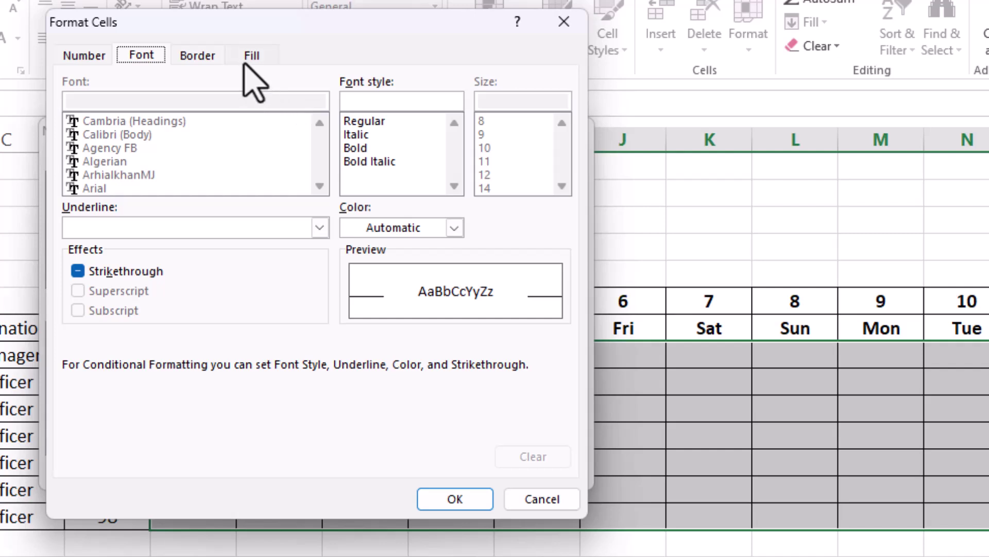
left_click(252, 55)
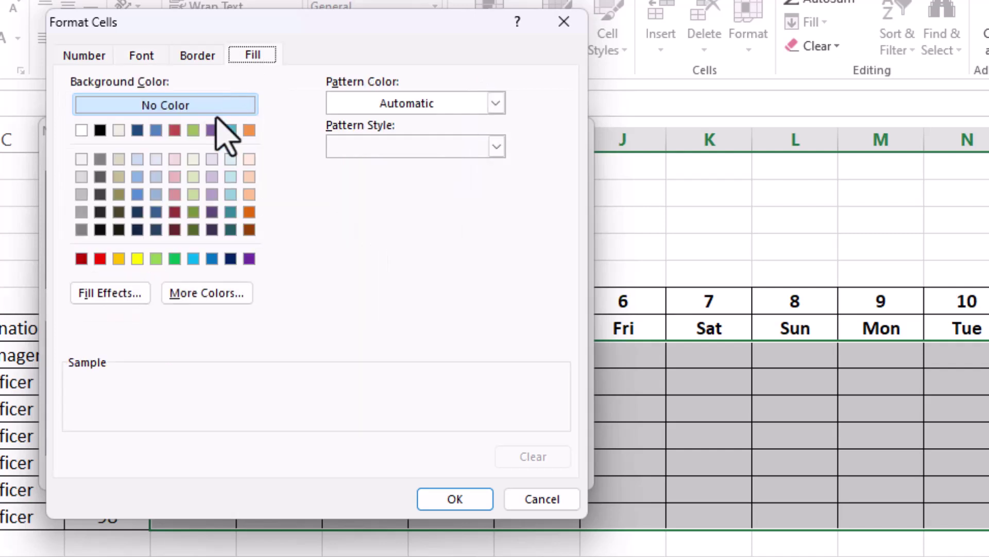
left_click(175, 258)
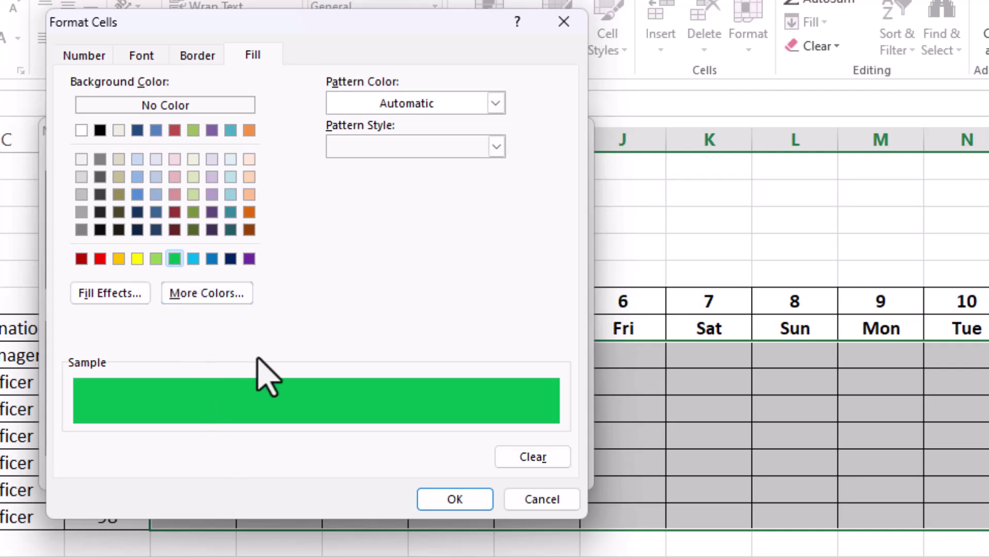
left_click(451, 499)
left_click(453, 473)
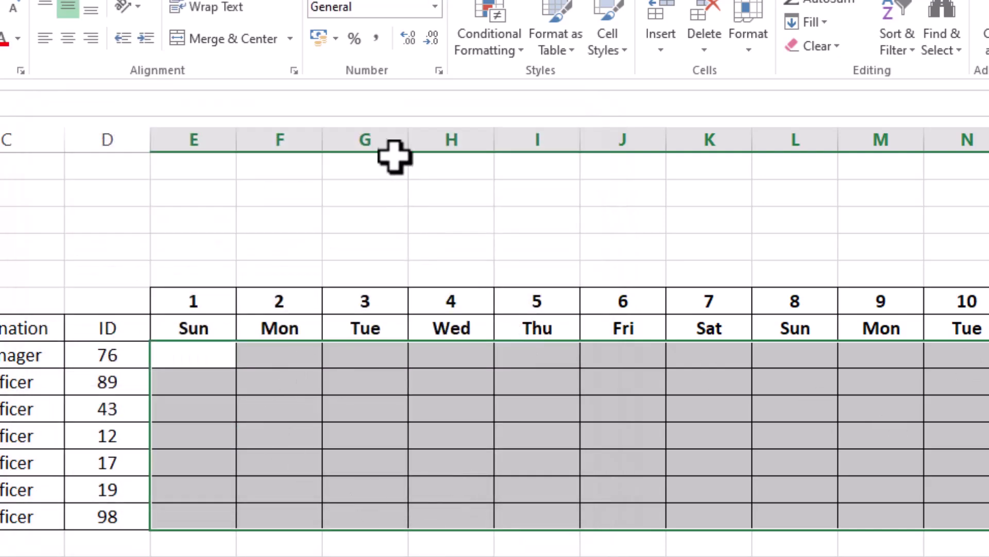
- Start another conditional formatting rule for the same day cells, for cell values equal to A
left_click(490, 49)
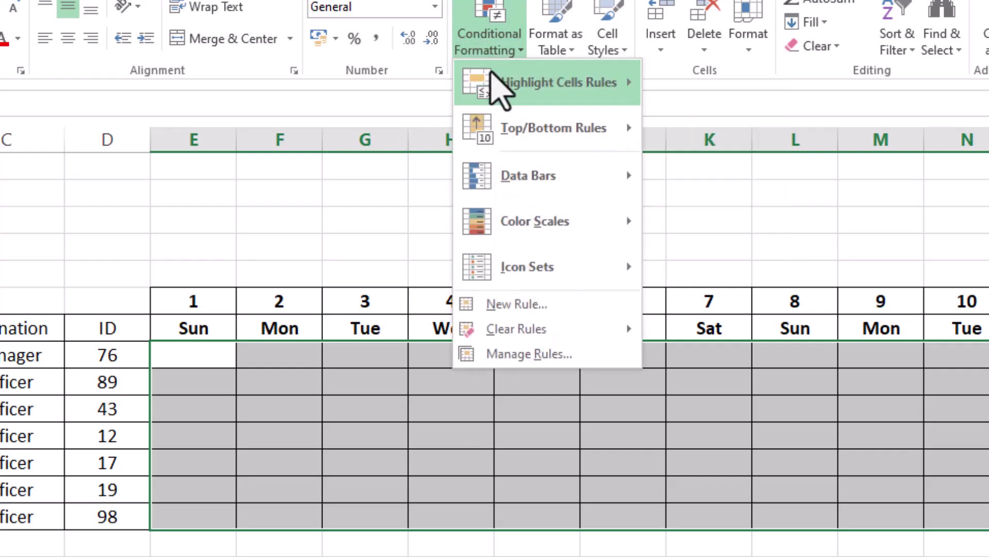
mouse_move(518, 87)
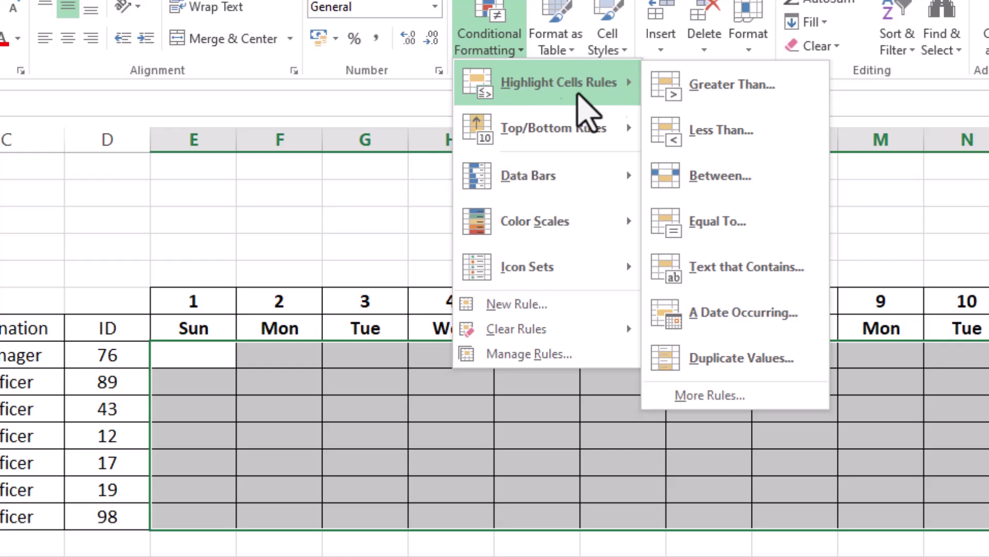
left_click(717, 394)
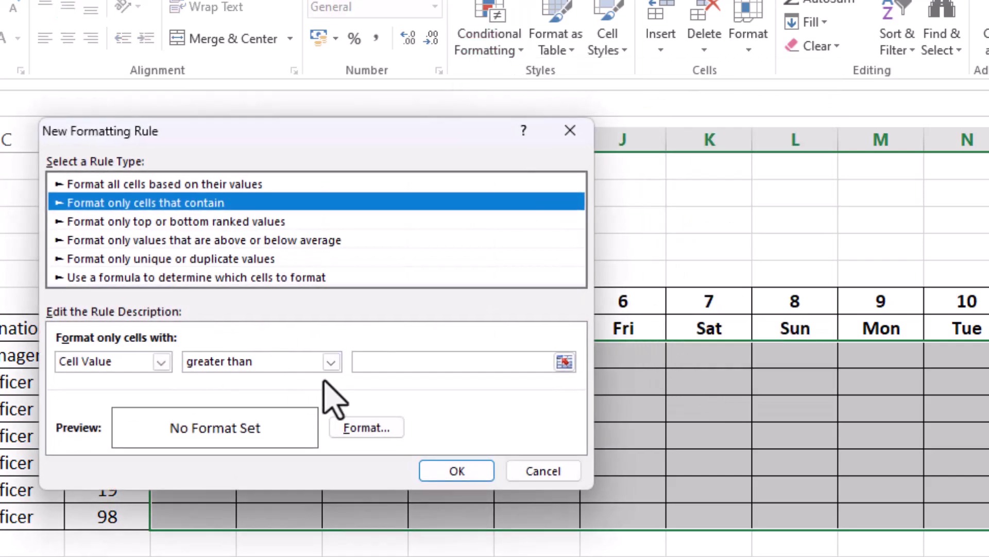
left_click(331, 362)
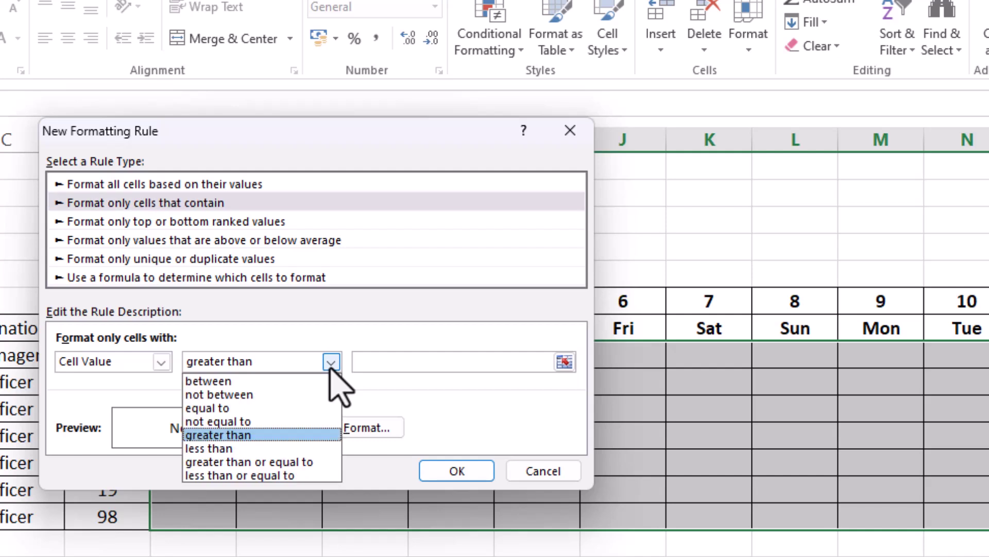
left_click(215, 407)
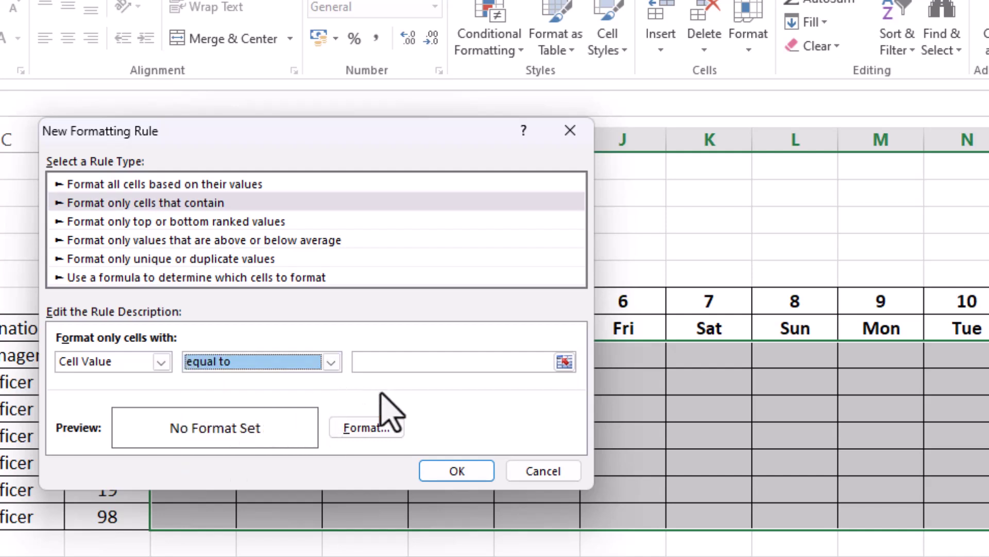
left_click(380, 361)
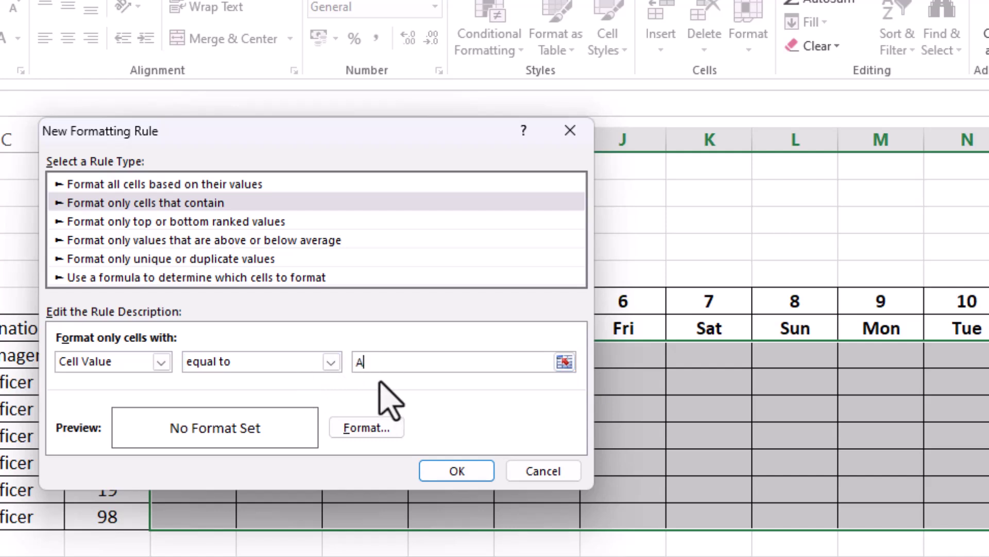
- Give the A rule a red background fill, apply it, and dismiss the extra blank rule dialog
left_click(380, 427)
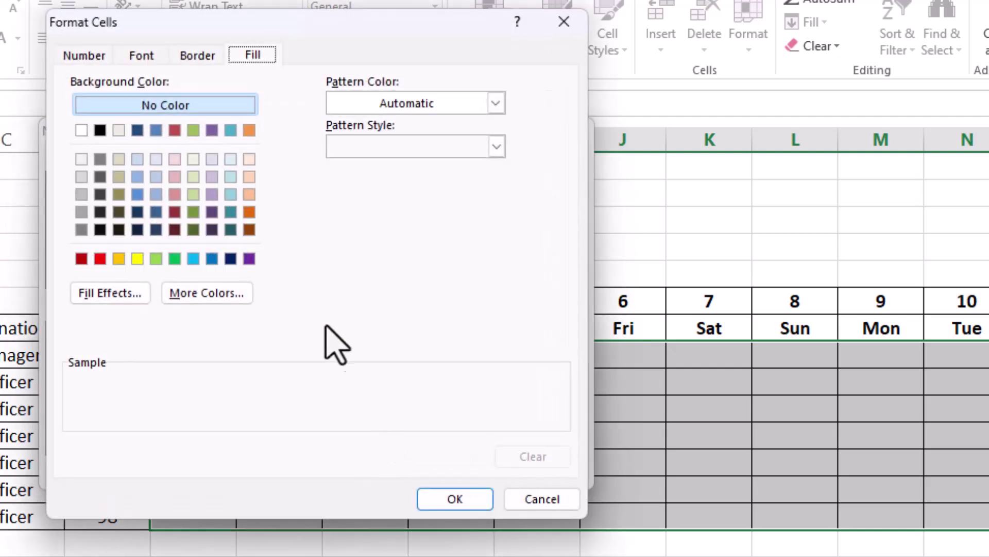
left_click(99, 259)
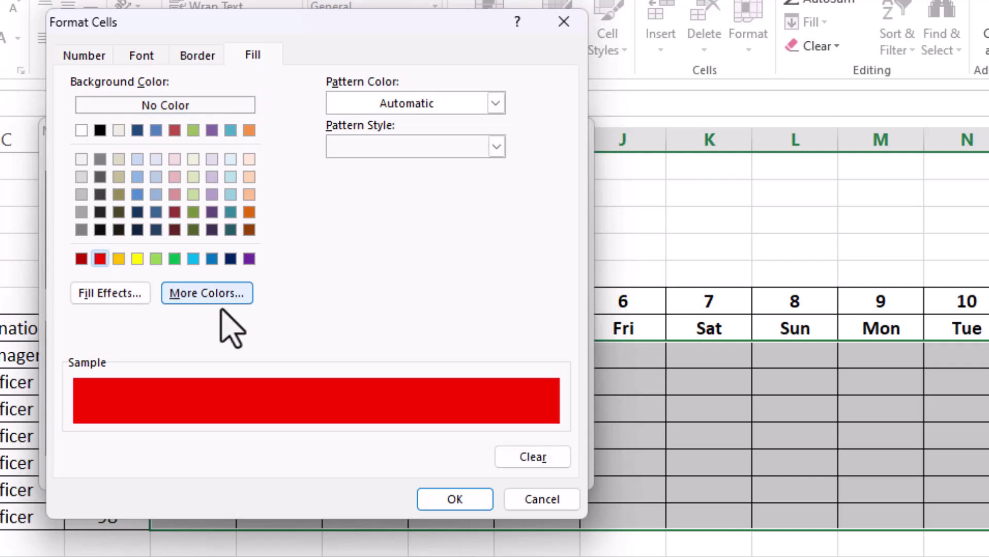
left_click(454, 507)
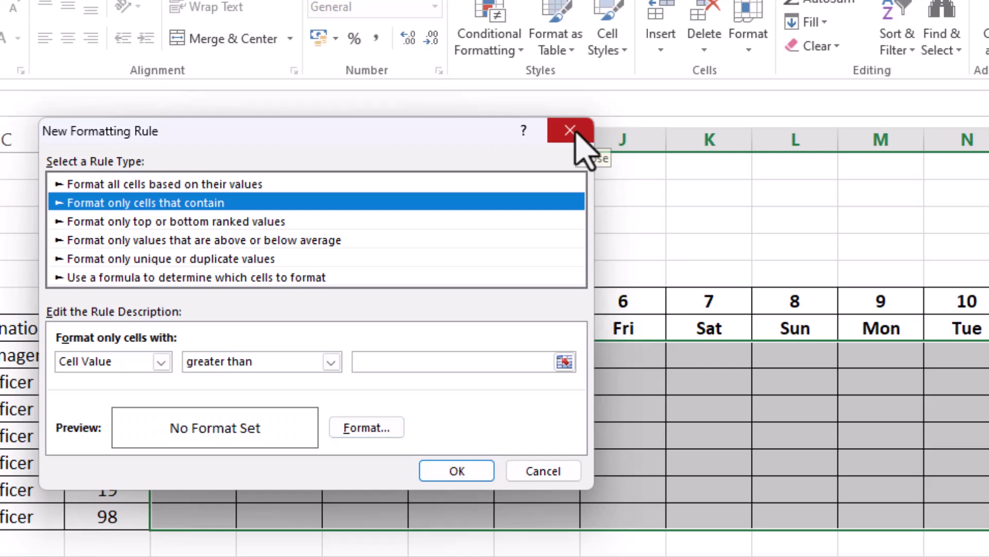
left_click(578, 129)
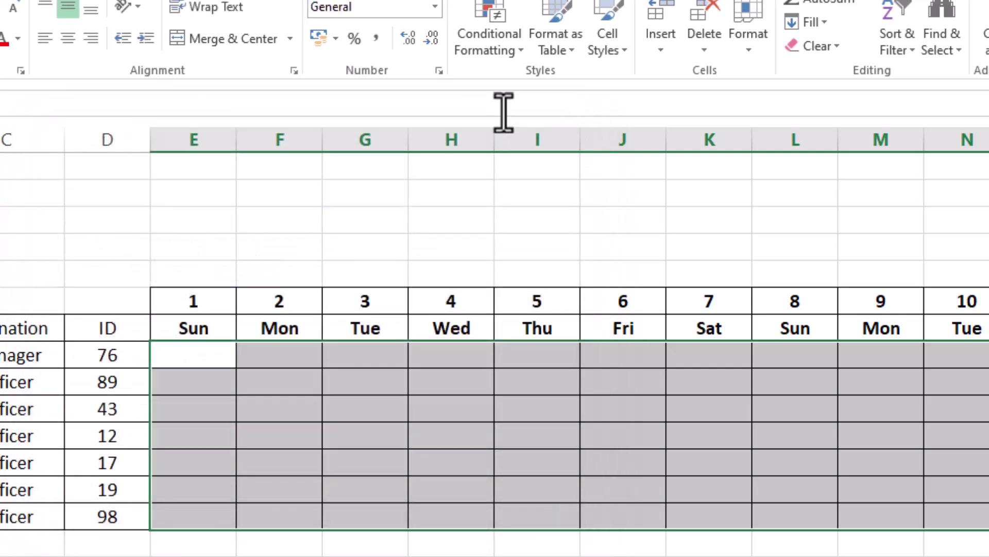
- Start a third conditional formatting rule for the attendance grid, for cell values equal to H
left_click(490, 35)
mouse_move(507, 94)
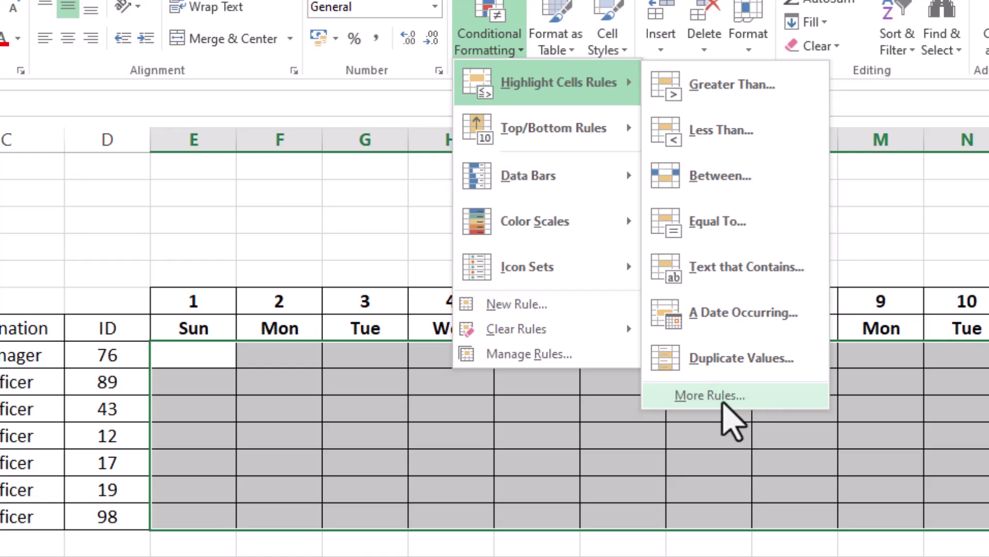
left_click(724, 401)
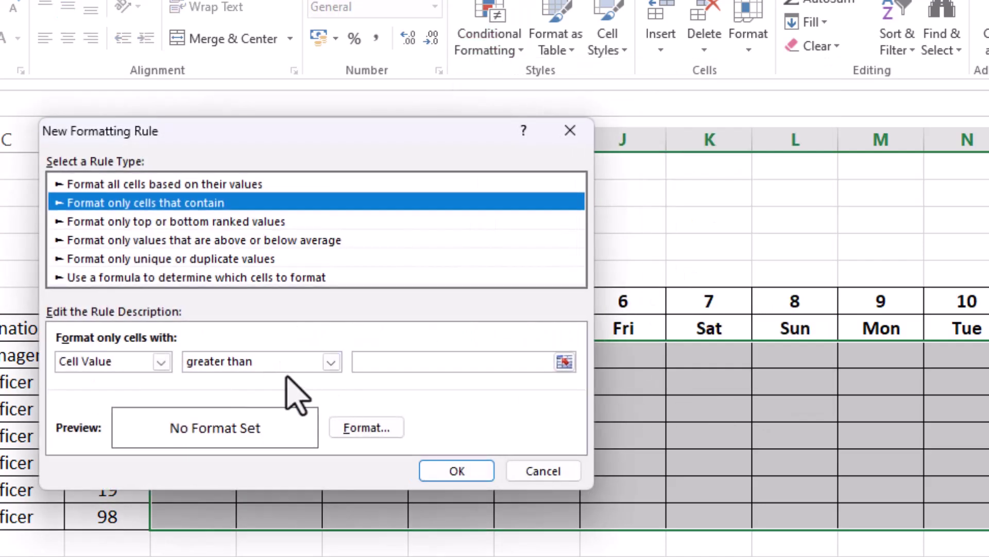
left_click(331, 362)
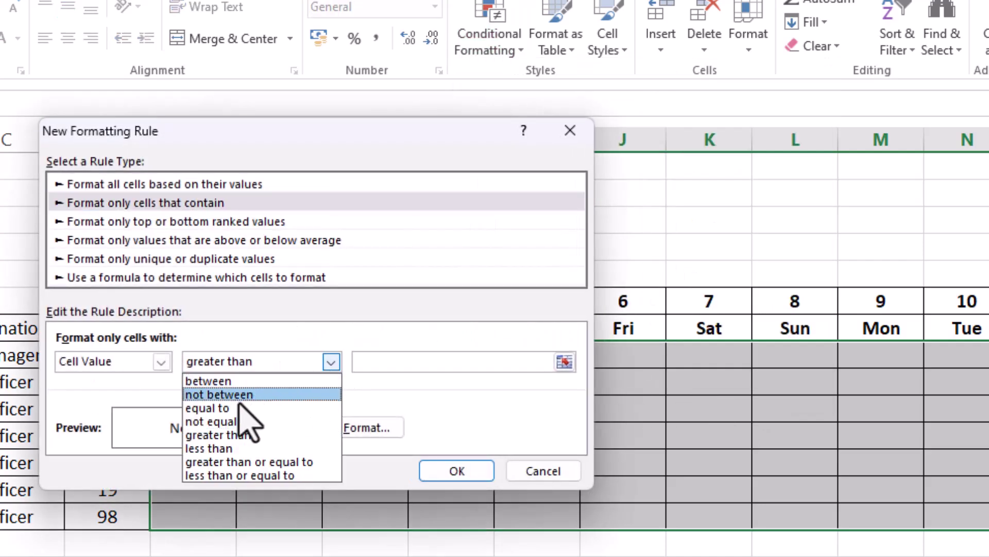
left_click(262, 410)
left_click(410, 360)
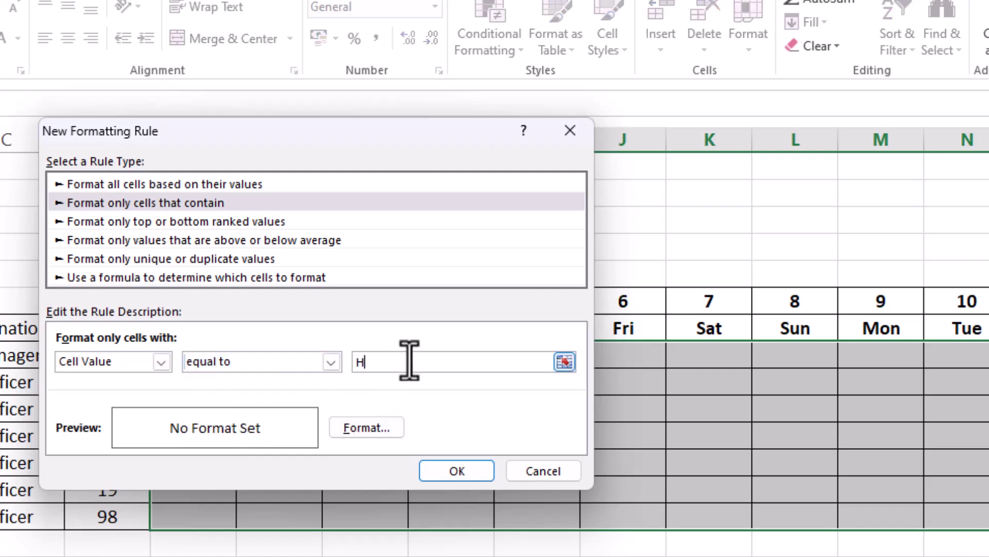
- Give the H rule a yellow background fill, apply it, and check the coloured marks on days 28 to 31
left_click(381, 429)
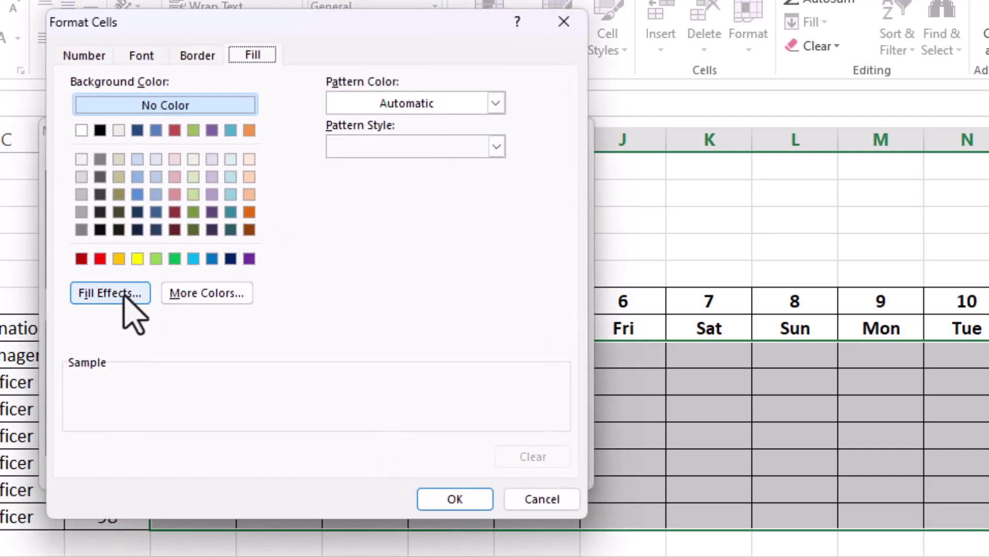
left_click(136, 259)
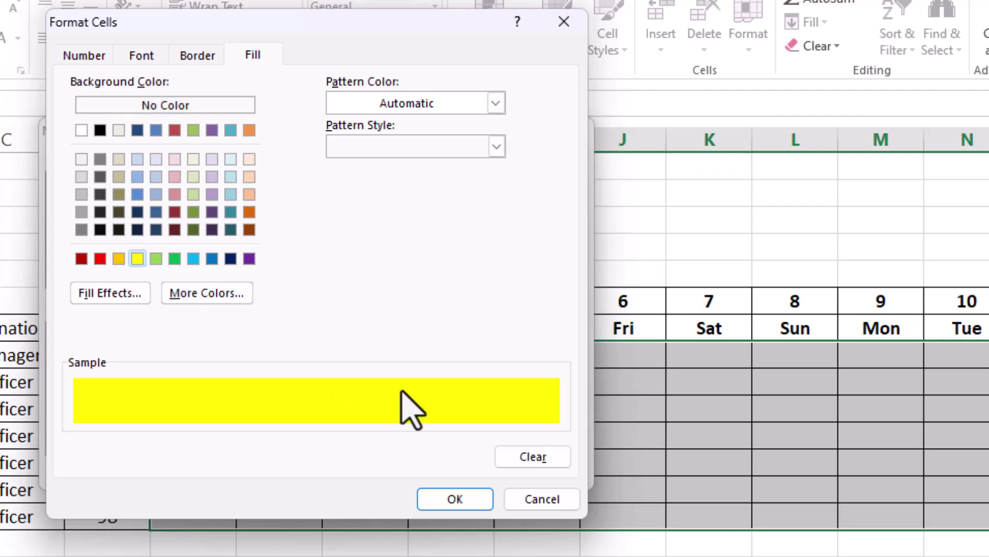
left_click(447, 504)
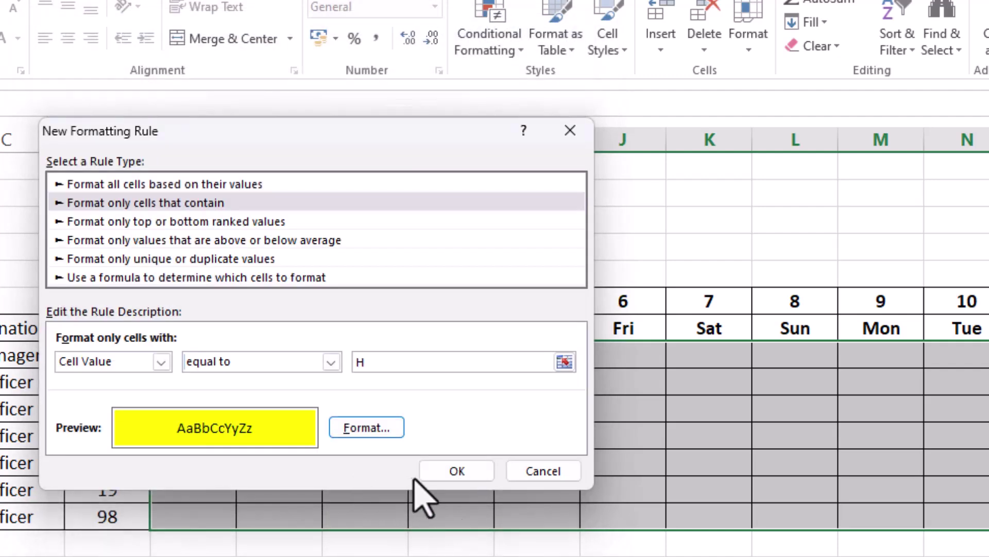
left_click(445, 470)
scroll(495, 342, "right", 8)
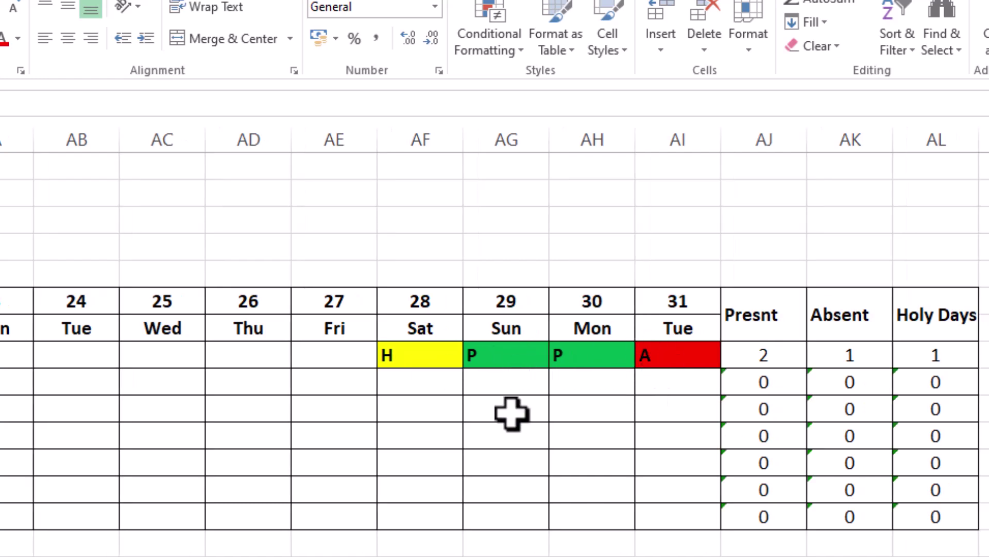
- Mark the second employee as H on day 28 and A on day 29
left_click(419, 387)
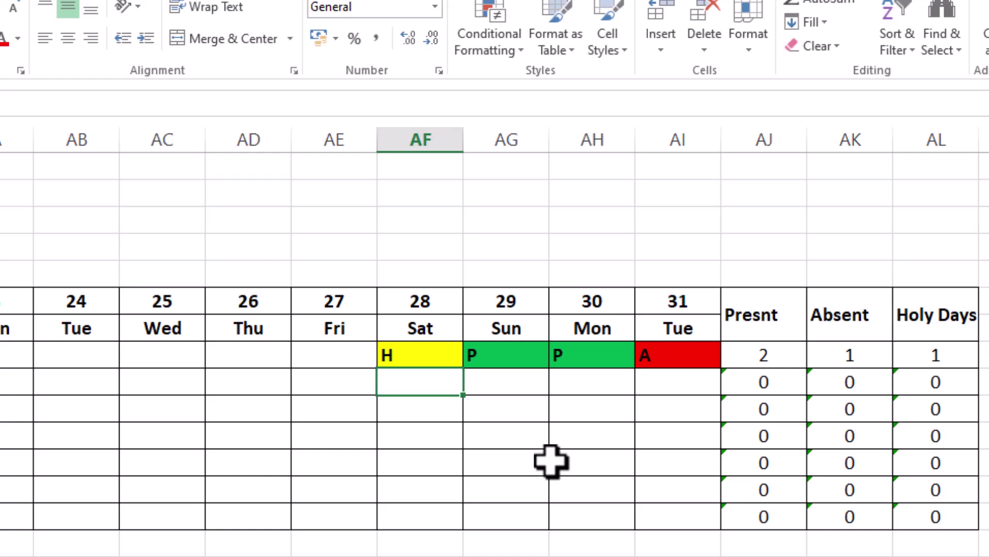
type("H")
key("Return")
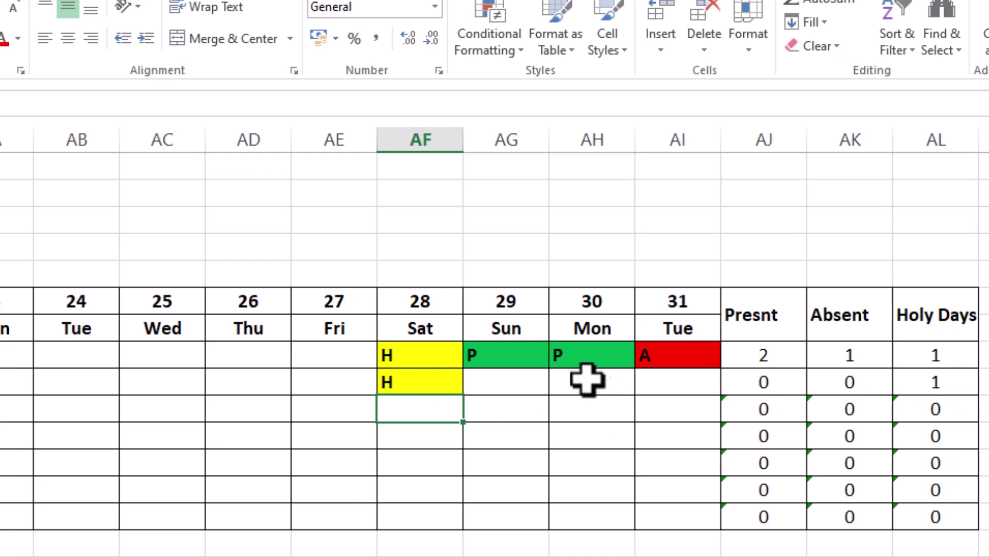
left_click(506, 380)
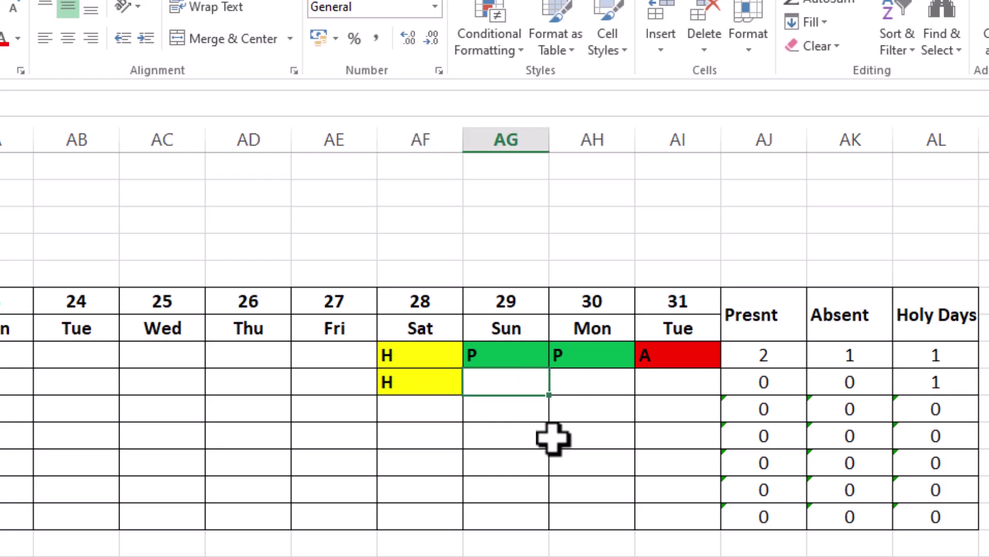
type("A")
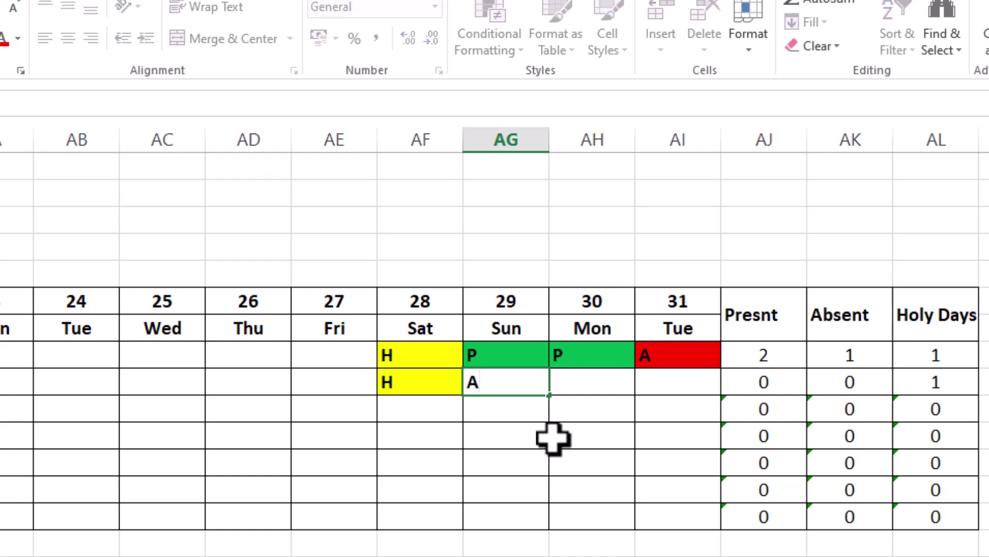
left_click(590, 442)
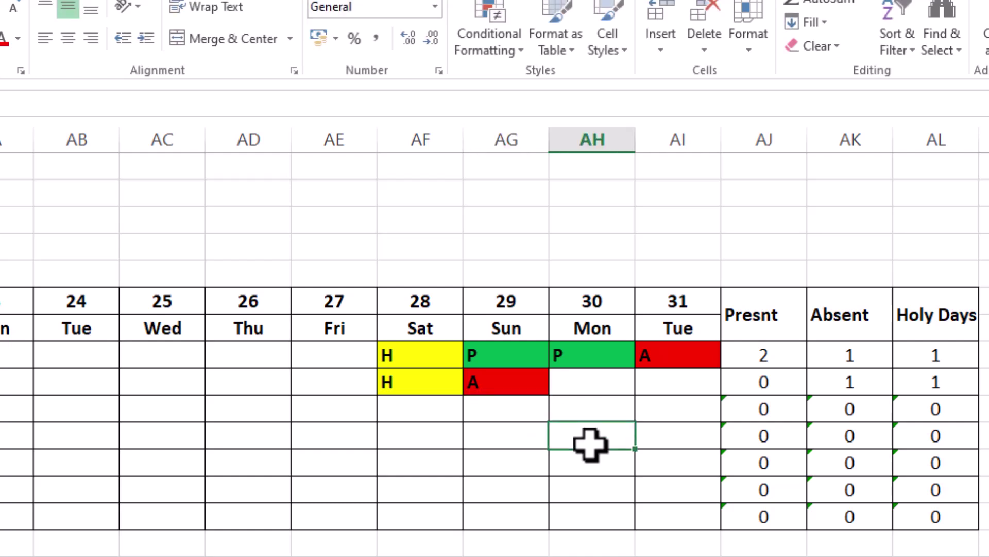
- Mark the second employee as P on days 30 and 31
left_click(620, 380)
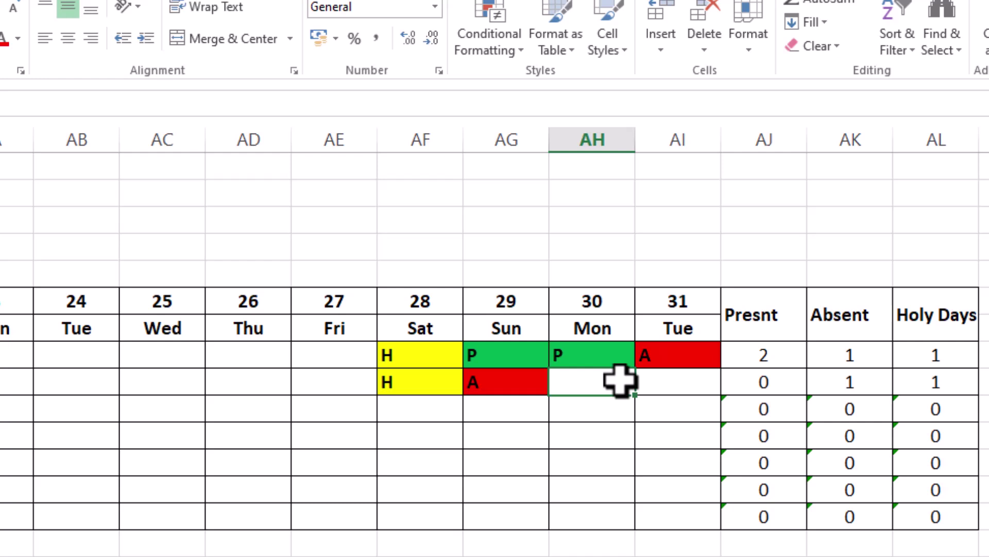
left_click(577, 452)
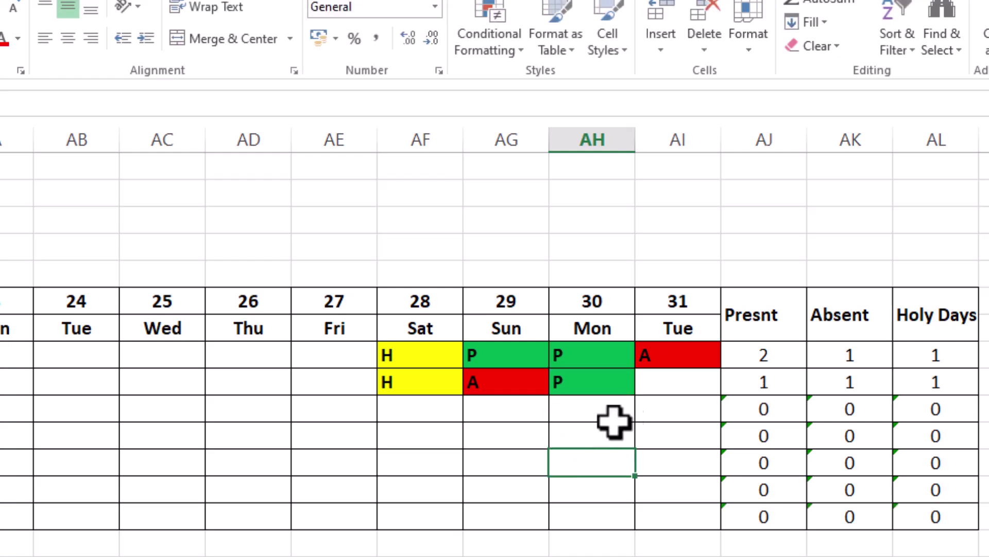
left_click(671, 379)
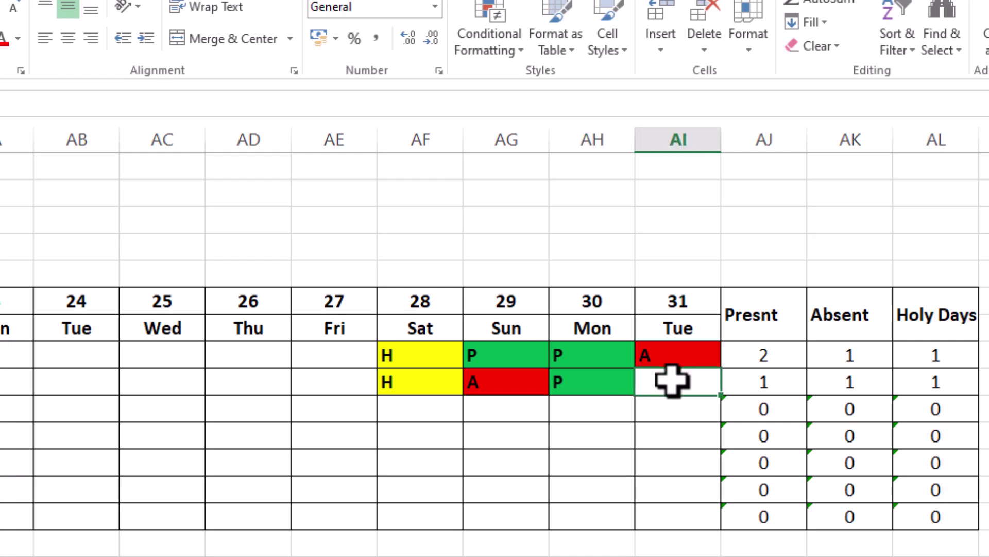
type("P")
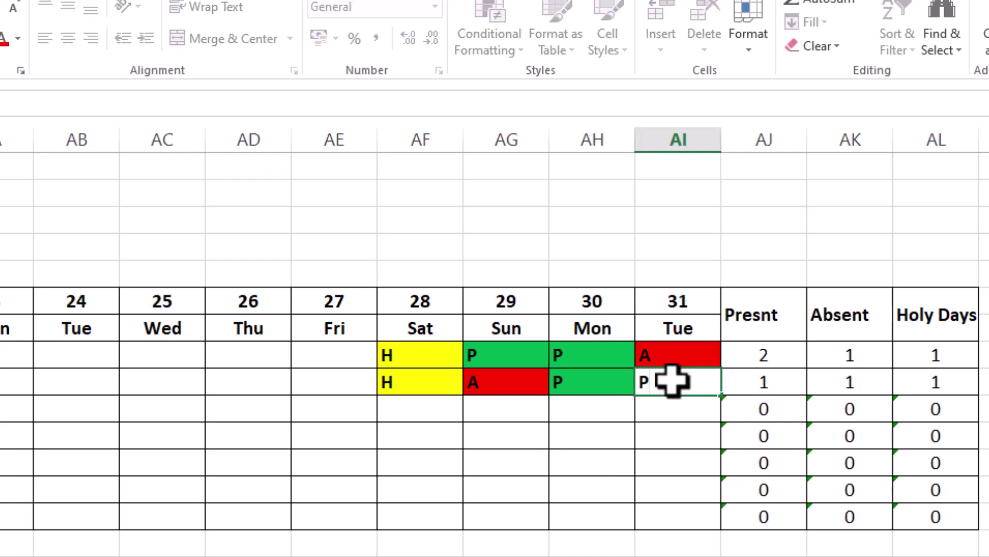
left_click(679, 489)
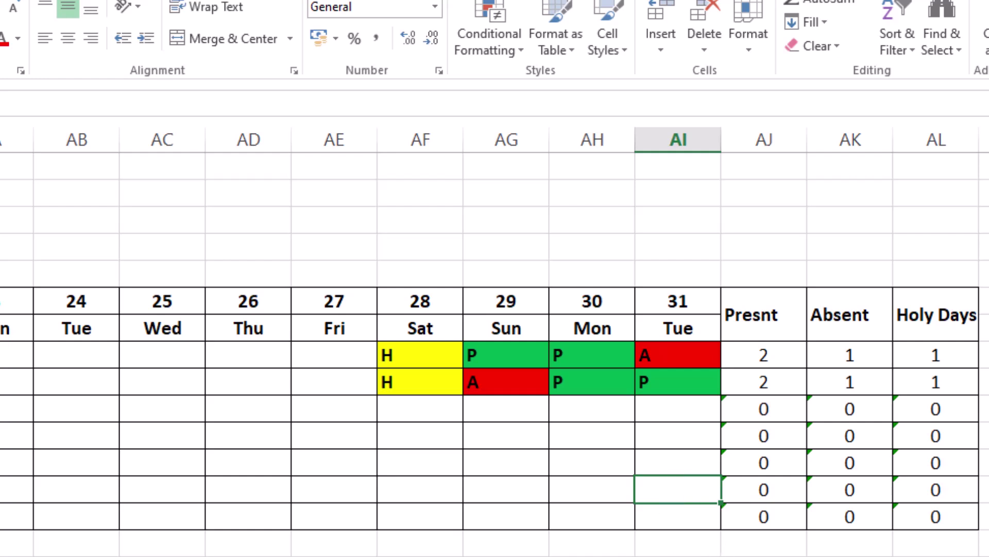
- Copy the second employee's H mark on day 28 down to all the employees below
scroll(682, 342, "left", 3)
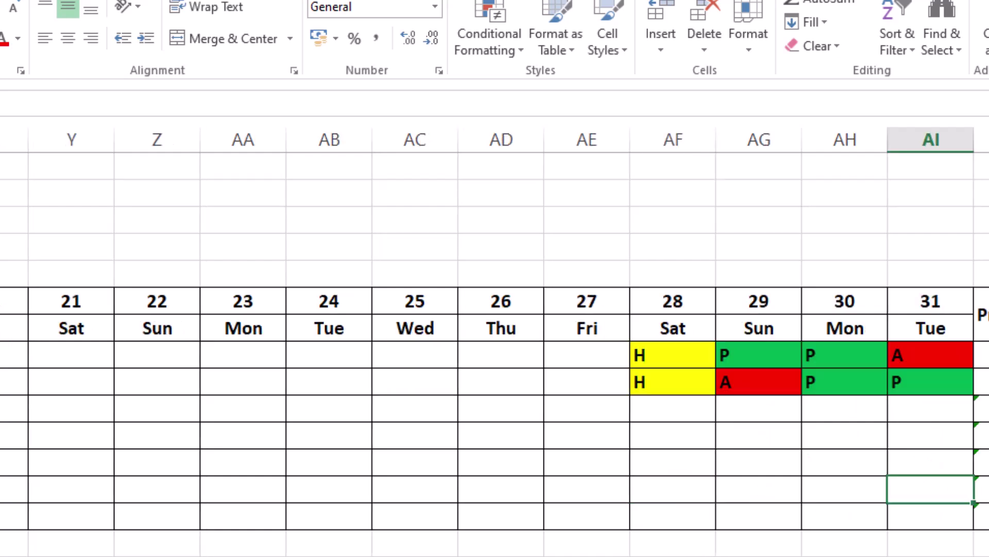
scroll(265, 380, "left", 10)
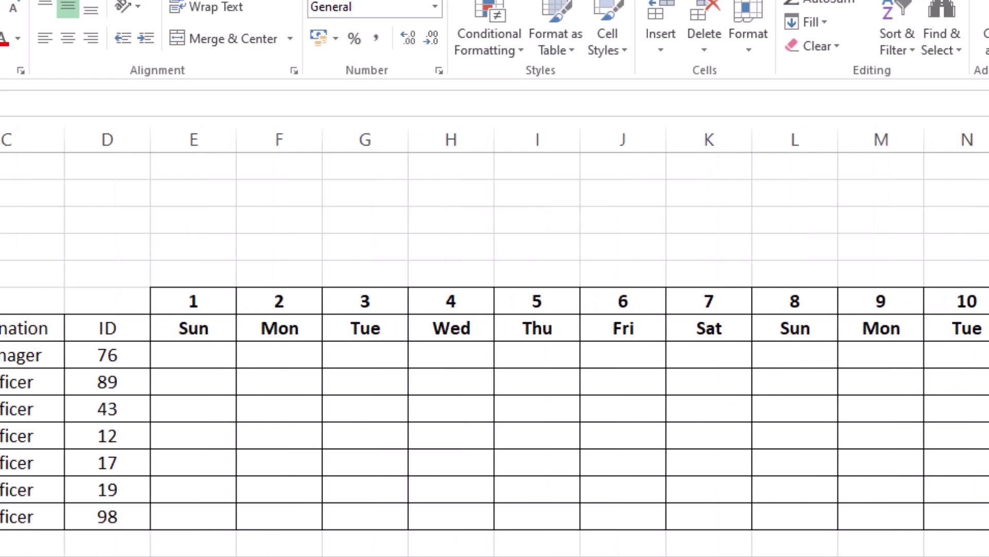
scroll(569, 396, "right", 11)
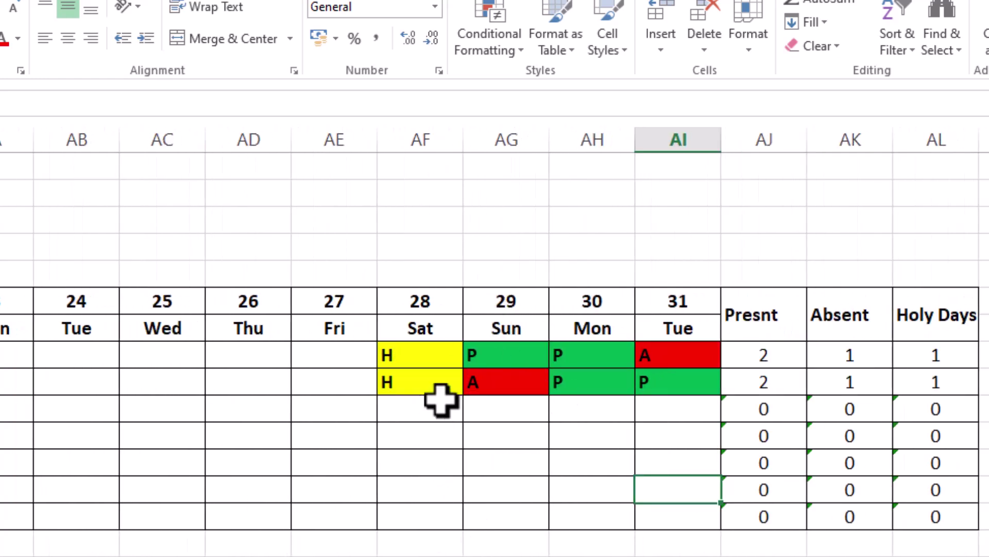
left_click(447, 386)
left_click_drag(467, 399, 457, 527)
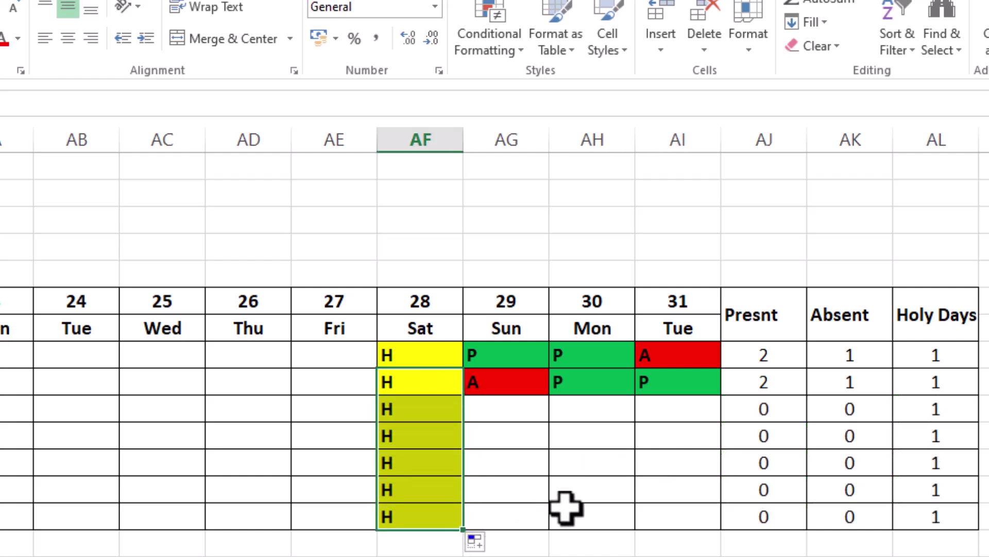
left_click(598, 485)
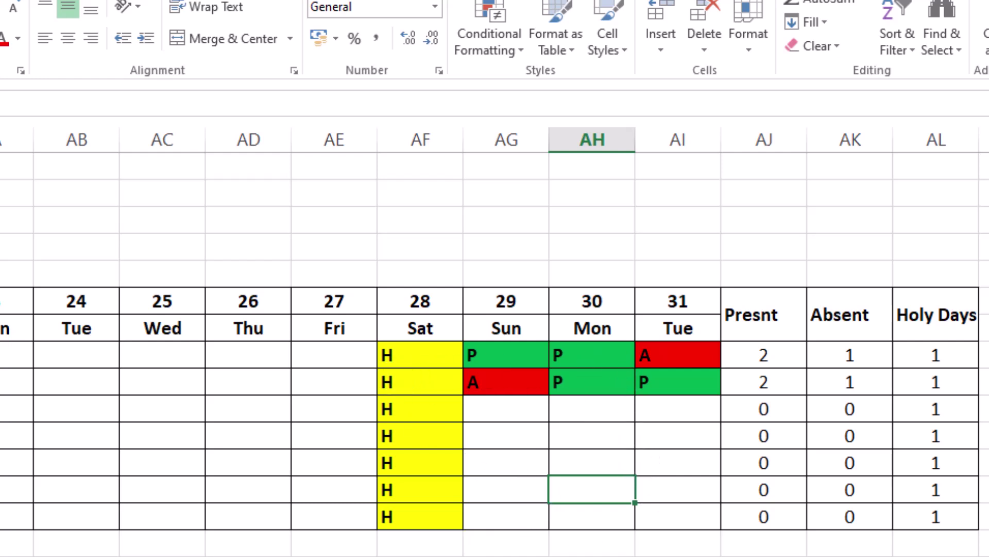
- Shade the Friday and Saturday cells of days 6 and 7 light pink for all employees
scroll(495, 342, "left", 10)
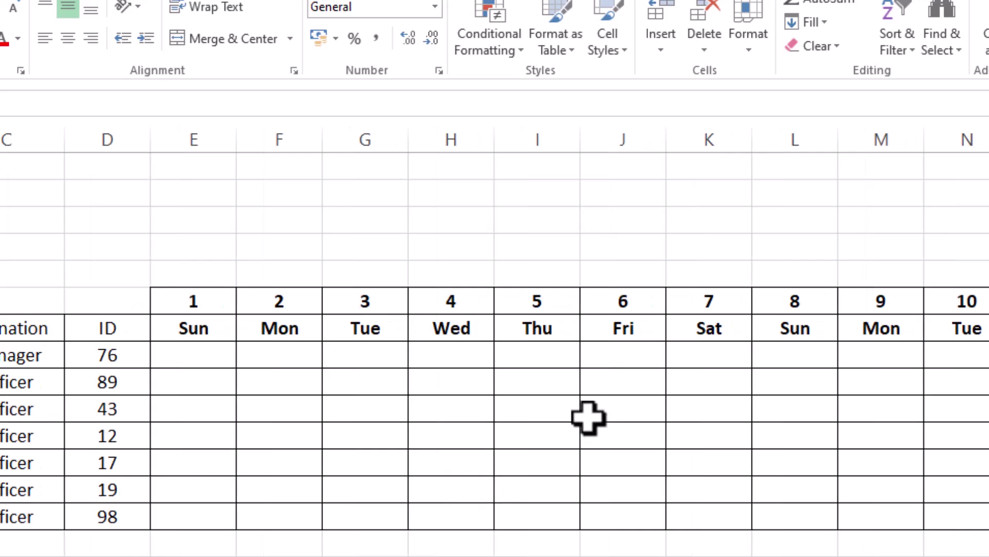
left_click(624, 362)
left_click_drag(625, 362, 715, 513)
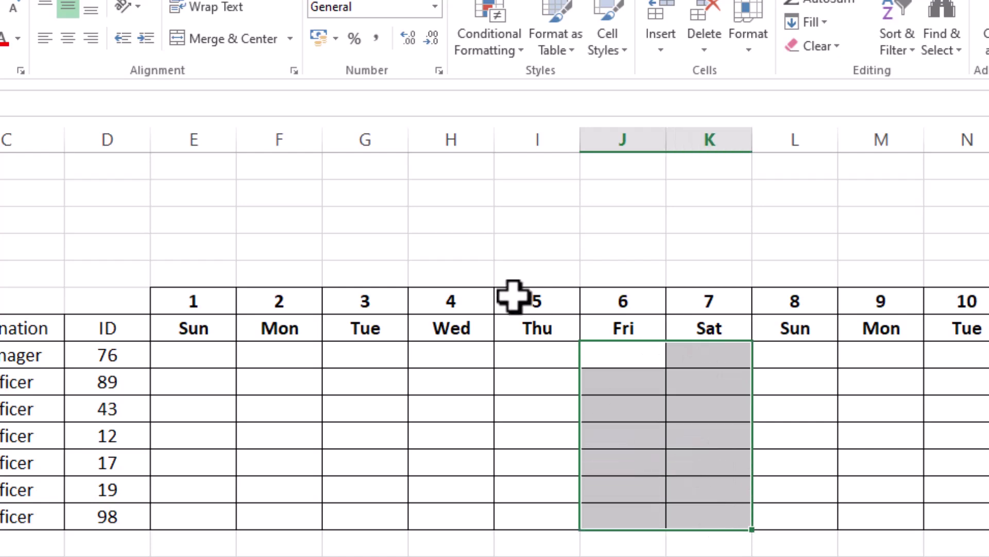
left_click(75, 89)
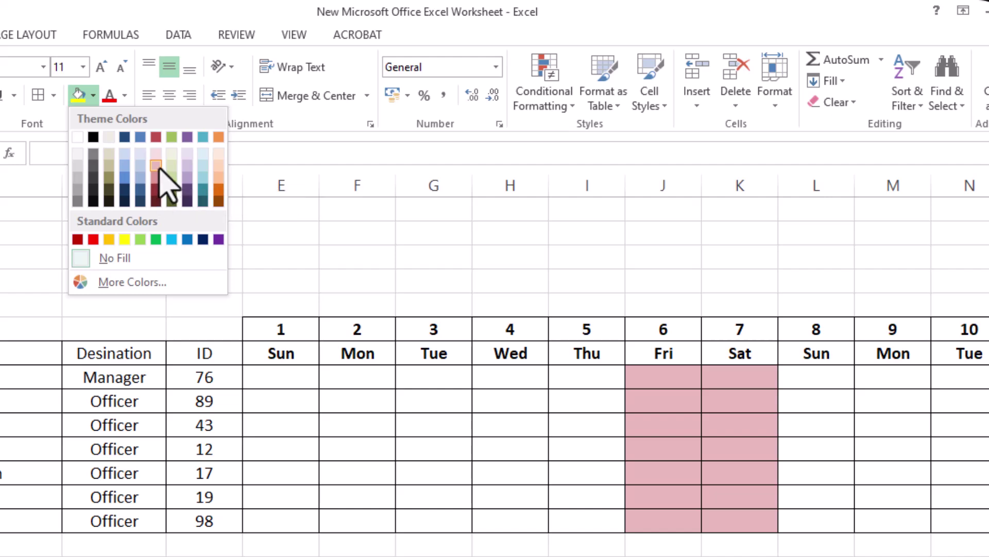
left_click(156, 165)
left_click(740, 555)
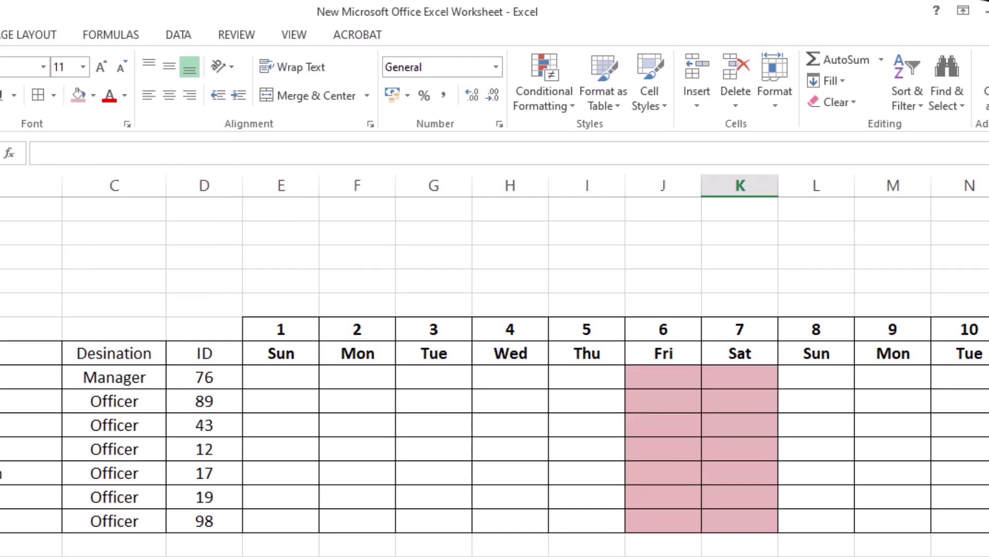
- Apply the same light pink fill to all employees' cells for days 13 and 14
scroll(310, 404, "right", 5)
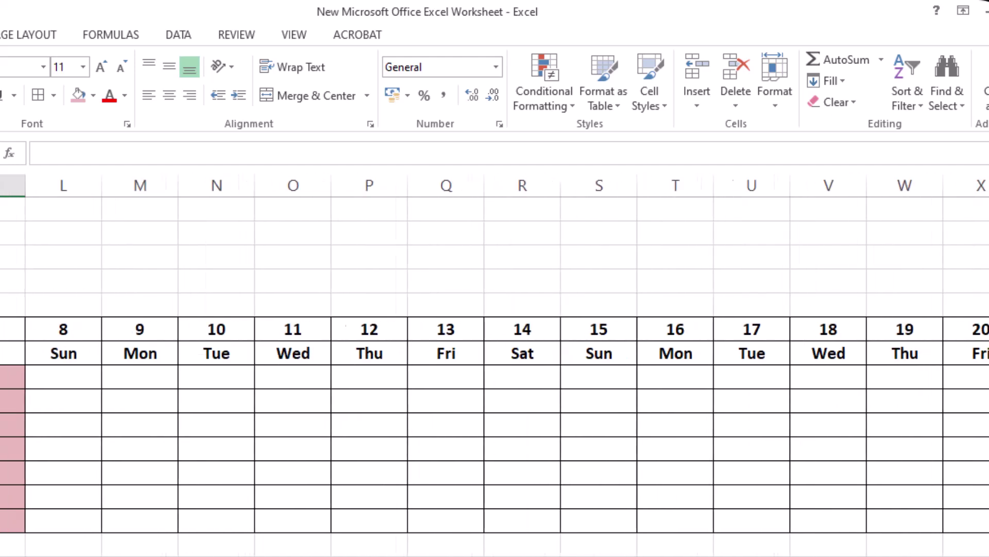
left_click_drag(332, 373, 409, 521)
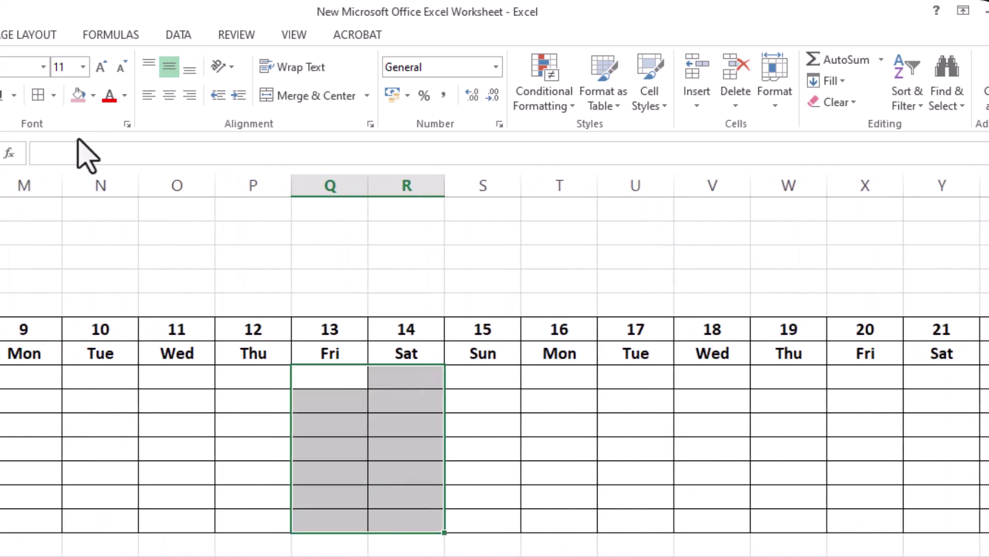
left_click(78, 95)
left_click(712, 556)
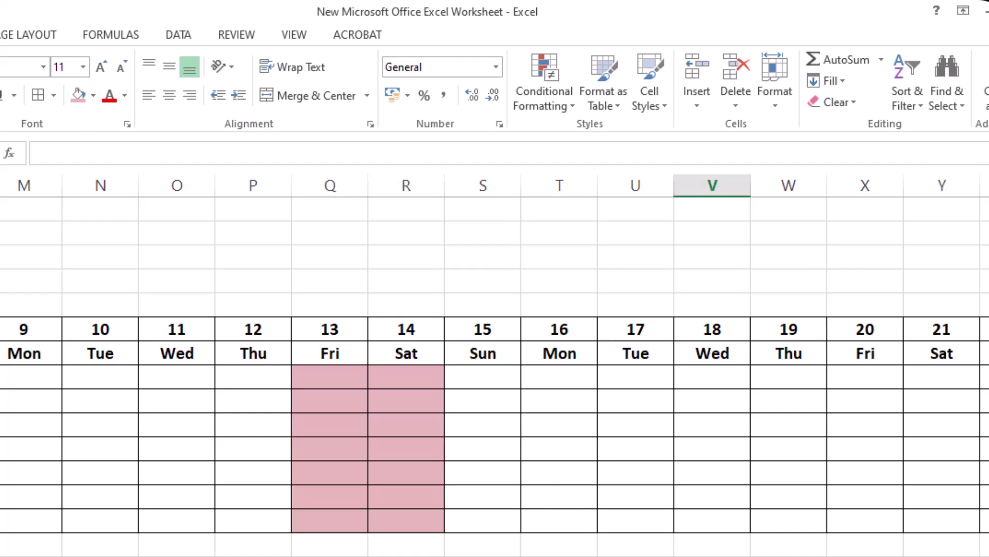
- Apply the same light pink fill to all employees' cells for days 20, 21 and 27
scroll(641, 554, "right", 5)
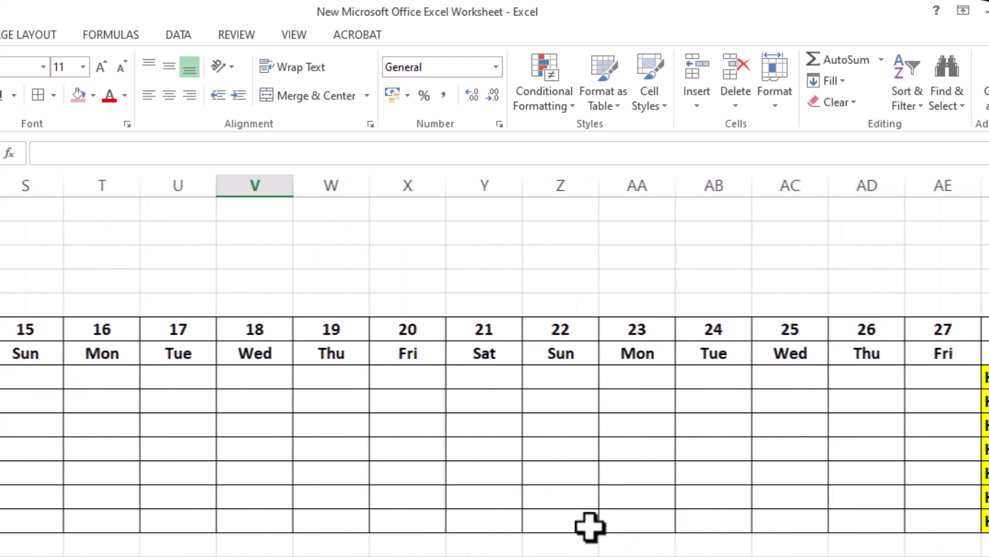
left_click_drag(410, 382, 495, 498)
scroll(495, 361, "right", 5)
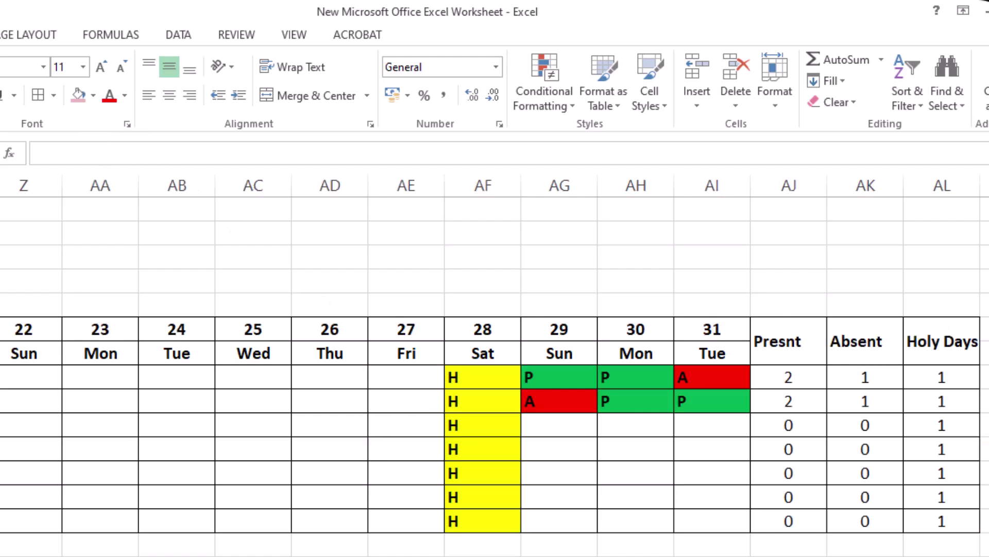
left_click_drag(397, 379, 409, 525)
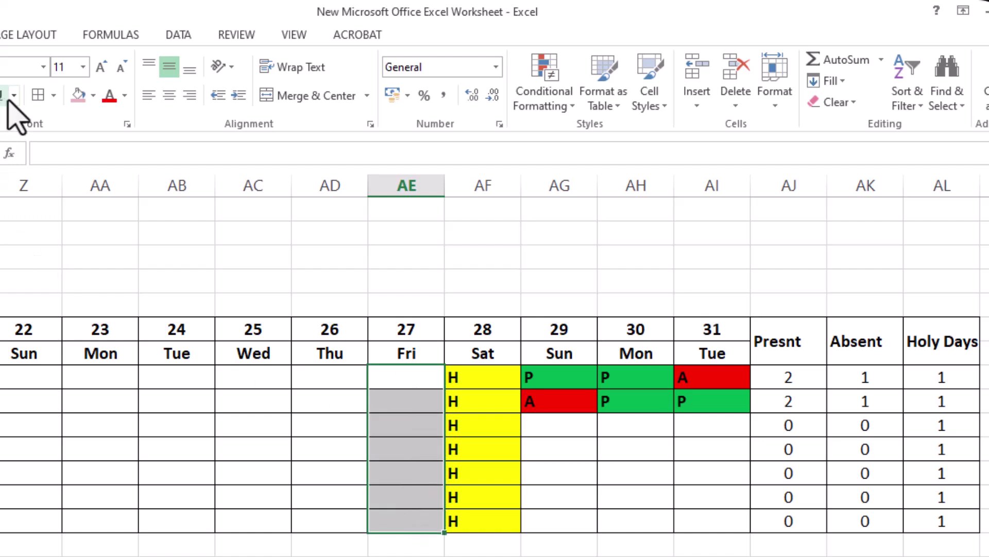
left_click(79, 95)
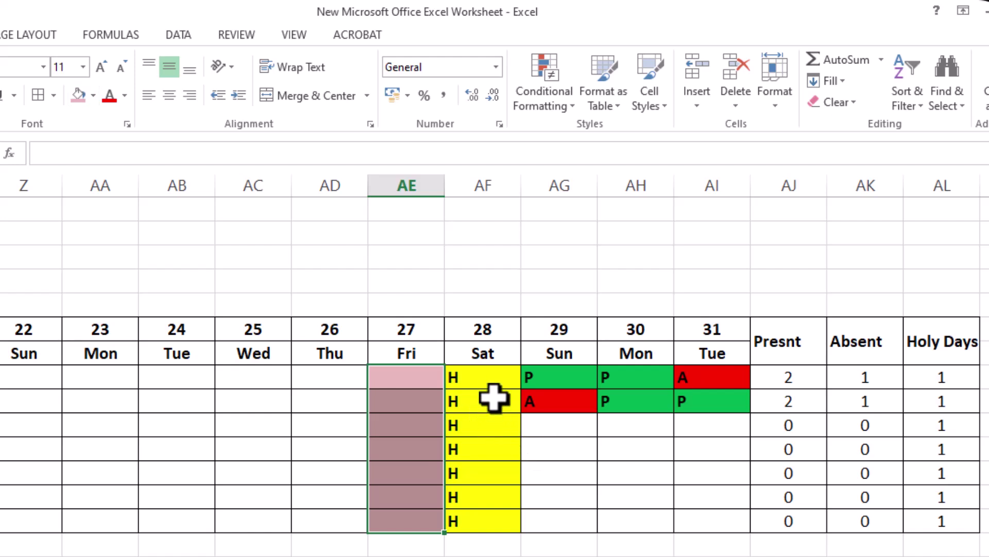
- Shade the day 28 cells light pink and clear all the H marks from that column
left_click_drag(481, 376, 466, 521)
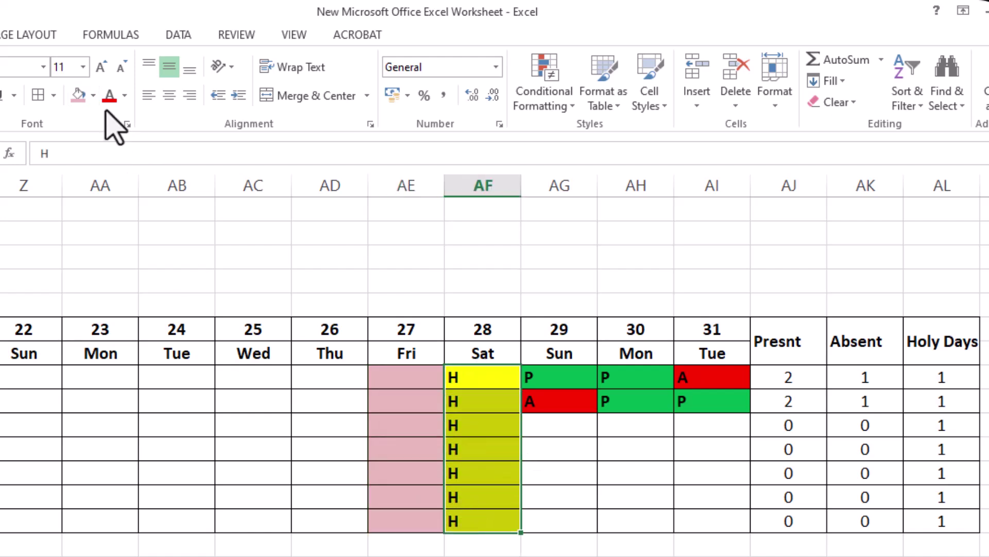
left_click(492, 376)
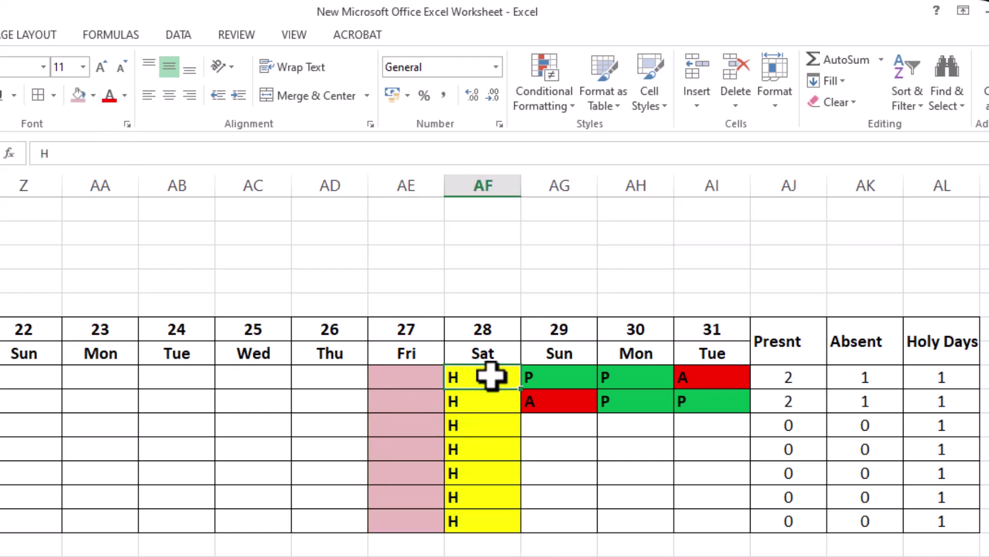
key("Delete")
left_click(567, 477)
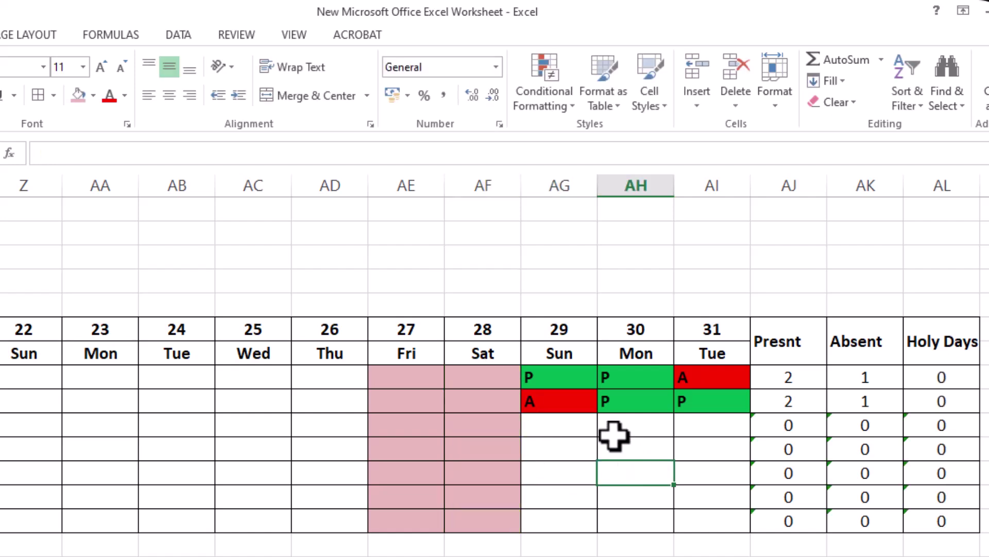
- Change the first employee's day 29 mark to H and copy it down to all the other employees
left_click(582, 378)
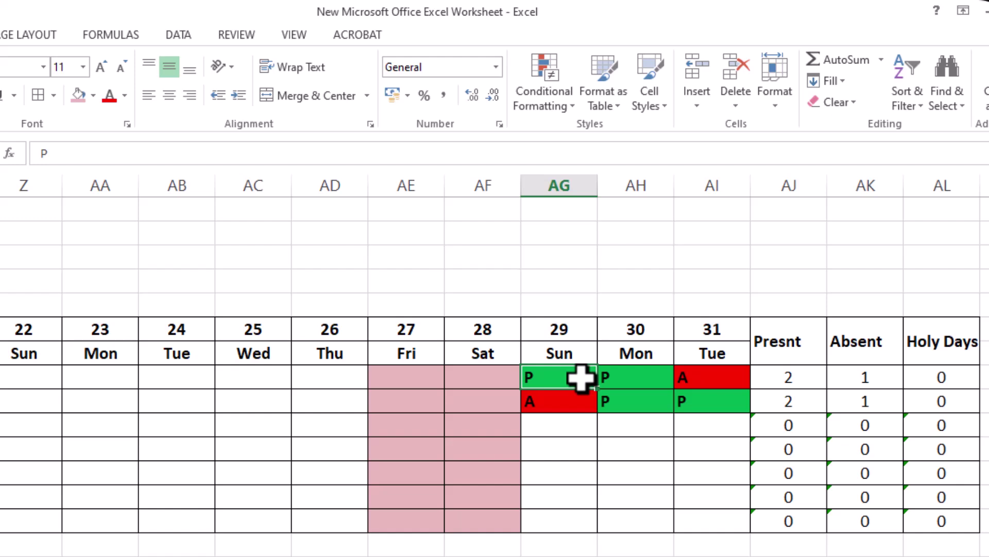
type("H")
left_click(566, 448)
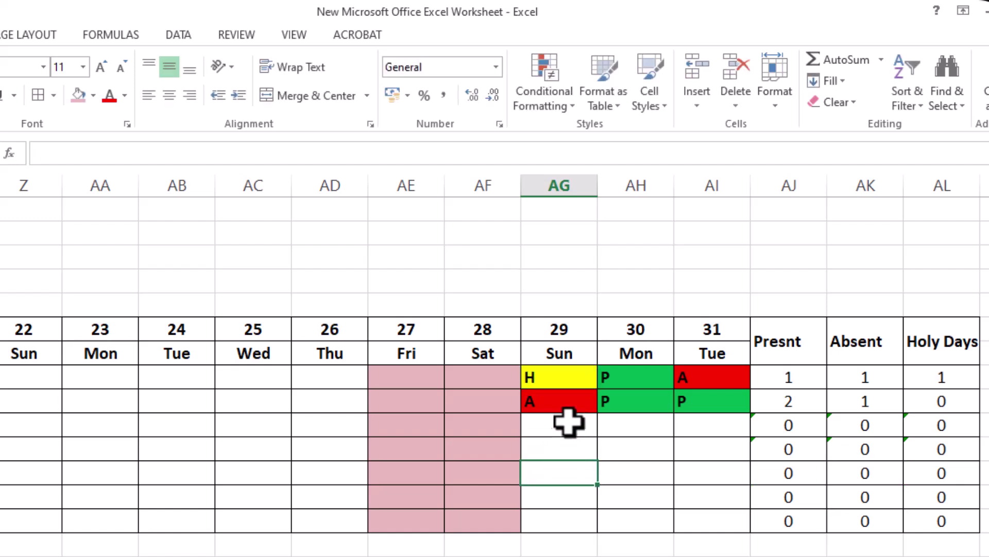
left_click(572, 377)
left_click_drag(598, 392, 593, 530)
left_click(682, 483)
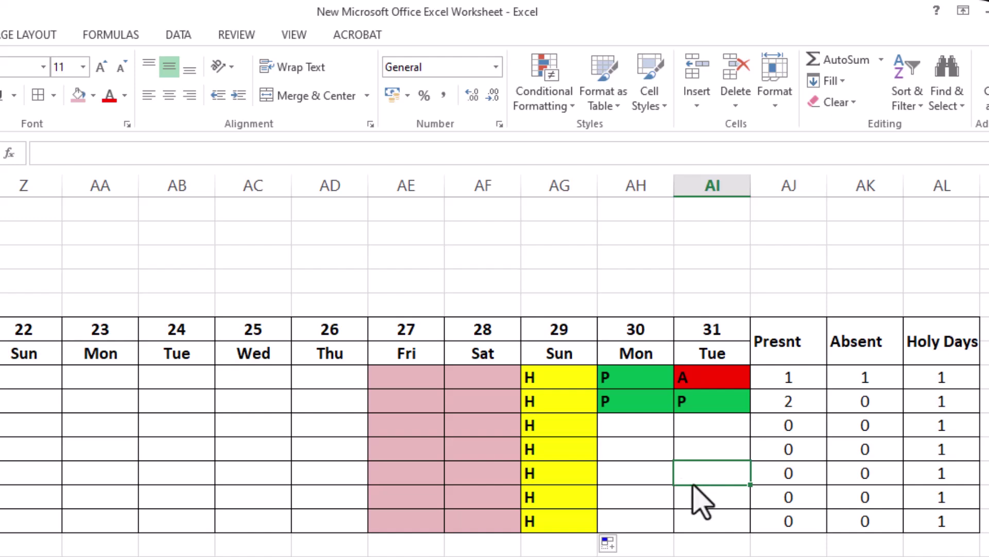
- Change the second employee's day 30 mark to A and return to the start of the month
left_click(631, 396)
type("A")
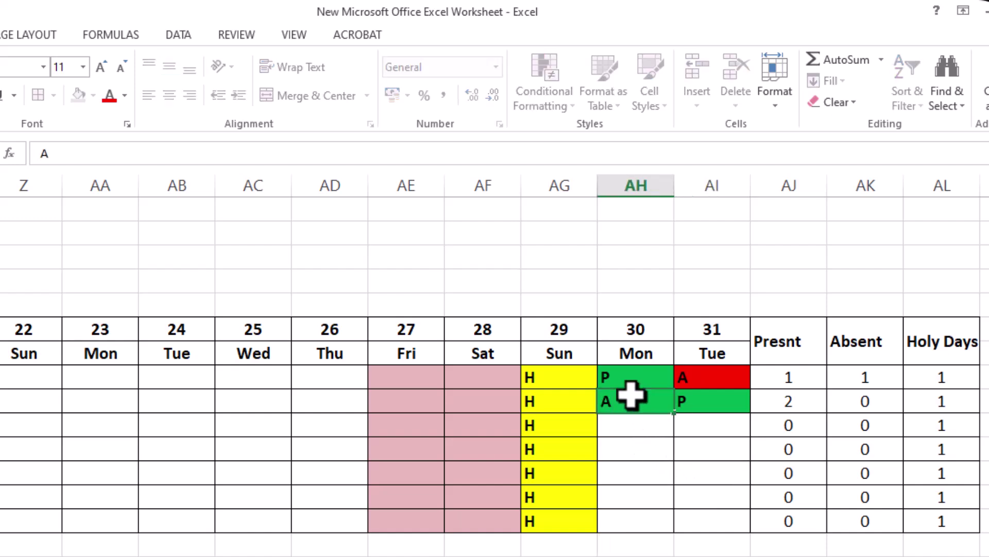
left_click(657, 465)
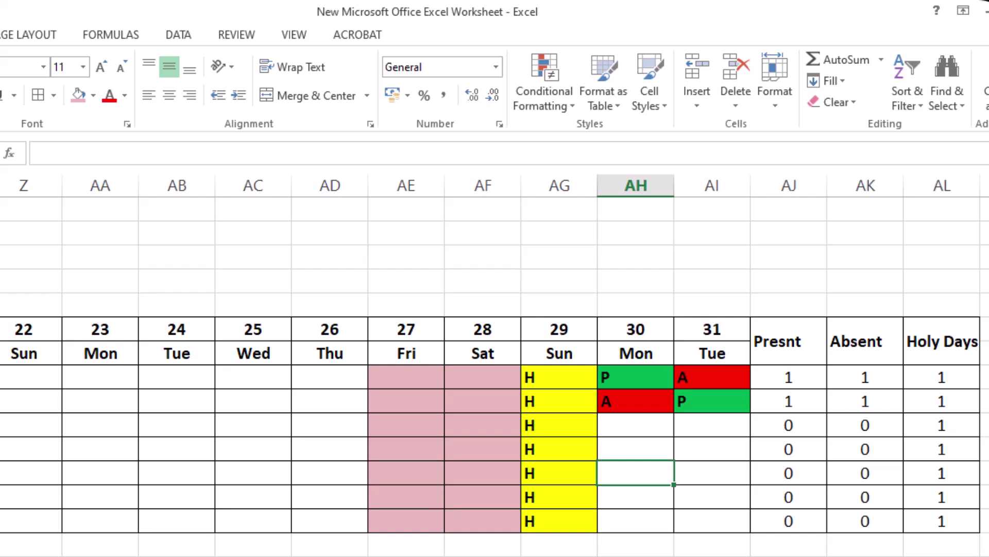
scroll(494, 365, "left", 10)
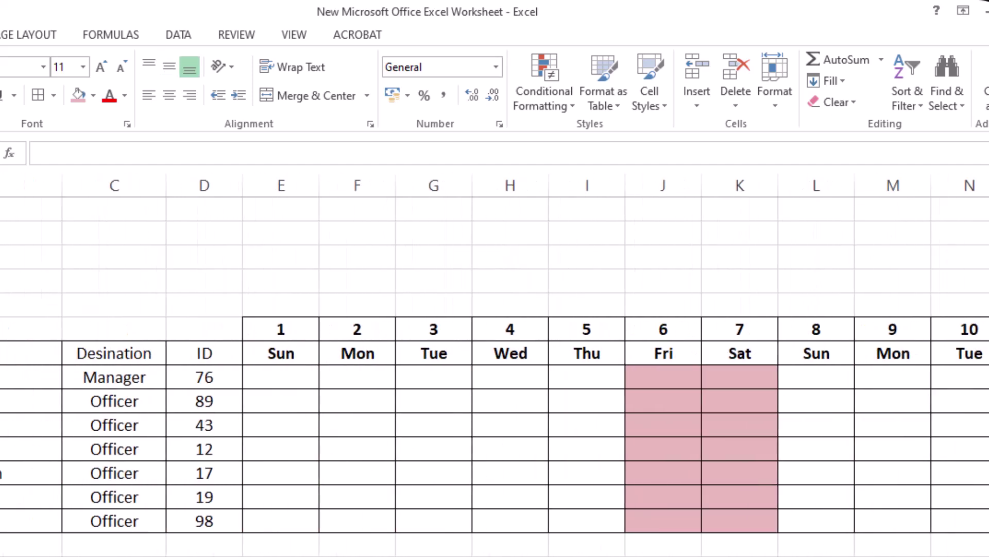
- Merge and center the two-row block above the SL and Name headers and enter "Month:" in it
left_click_drag(0, 304, 54, 304)
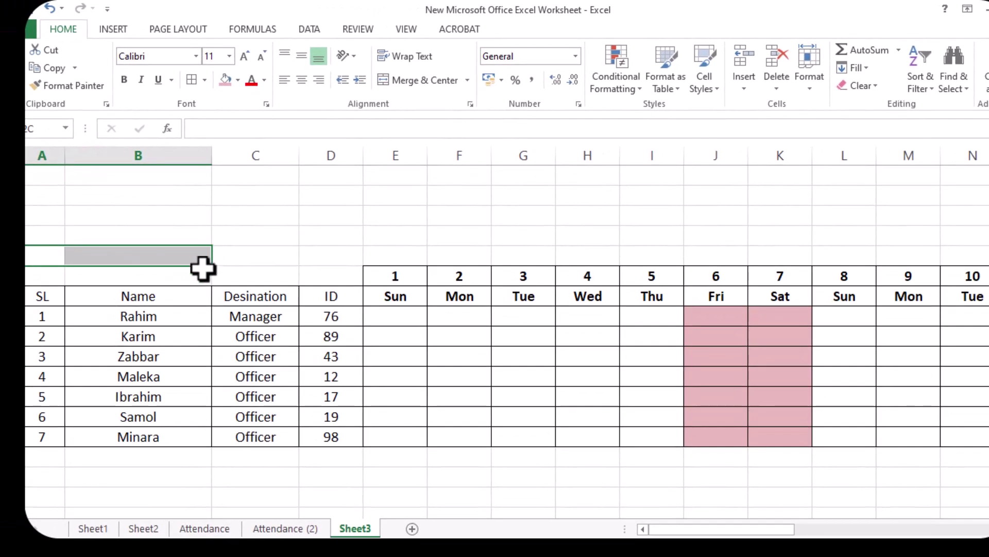
left_click_drag(202, 268, 199, 280)
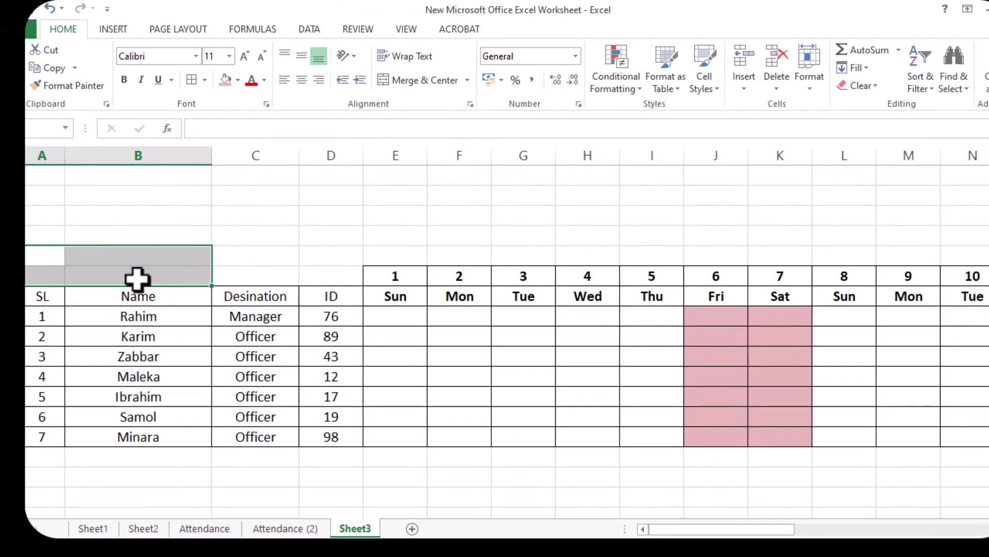
left_click(422, 81)
type("Month")
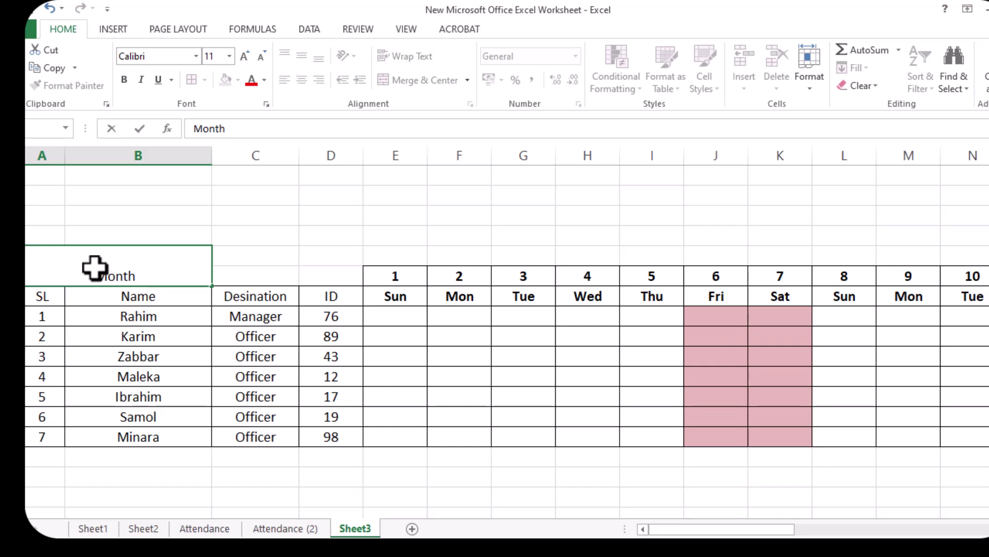
left_click(283, 267)
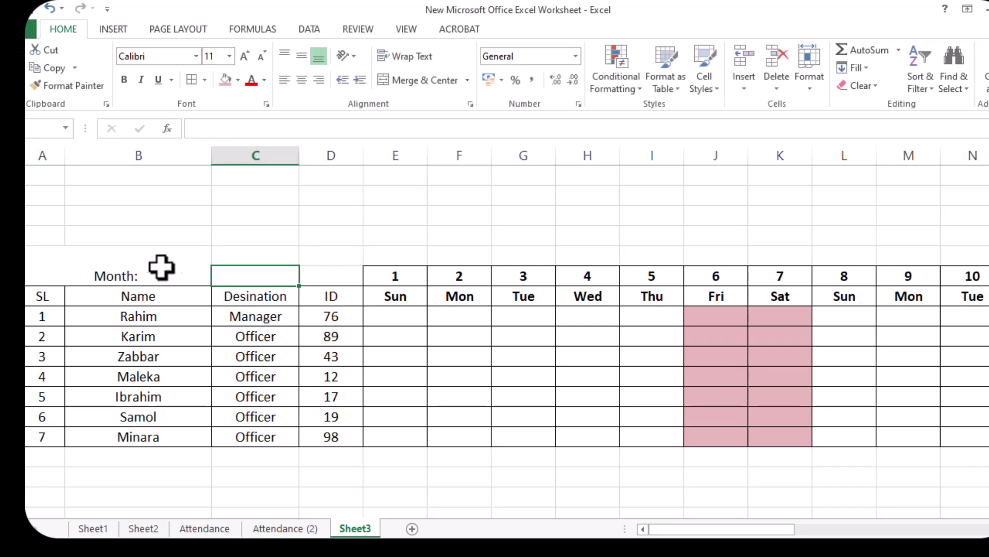
- Make the "Month:" label bold at font size 16 and align it to the middle vertically
left_click(165, 267)
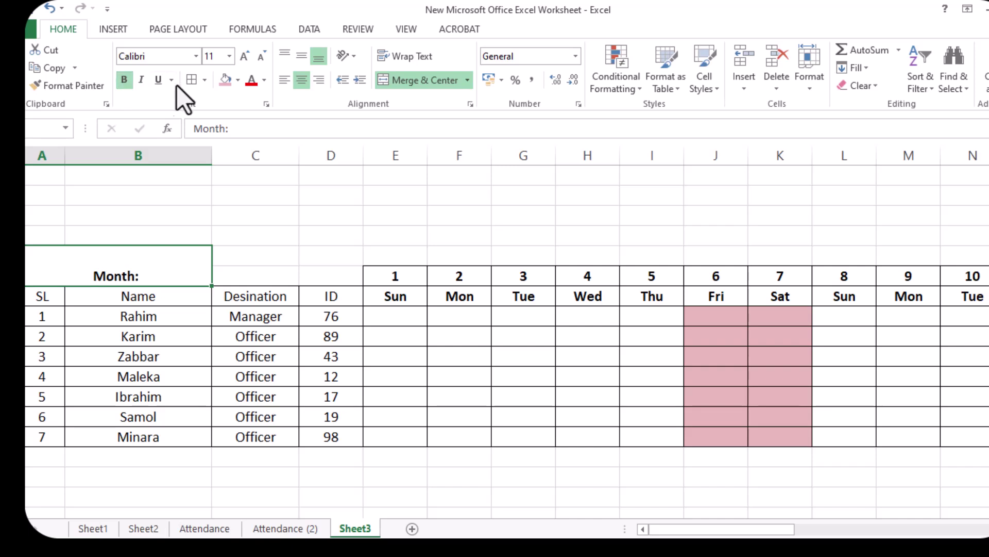
left_click(245, 57)
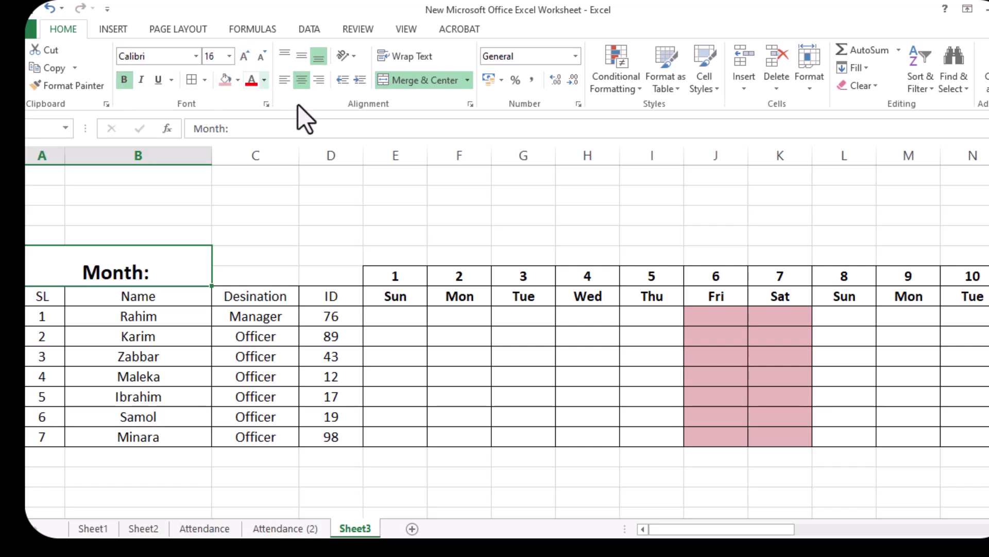
left_click(301, 61)
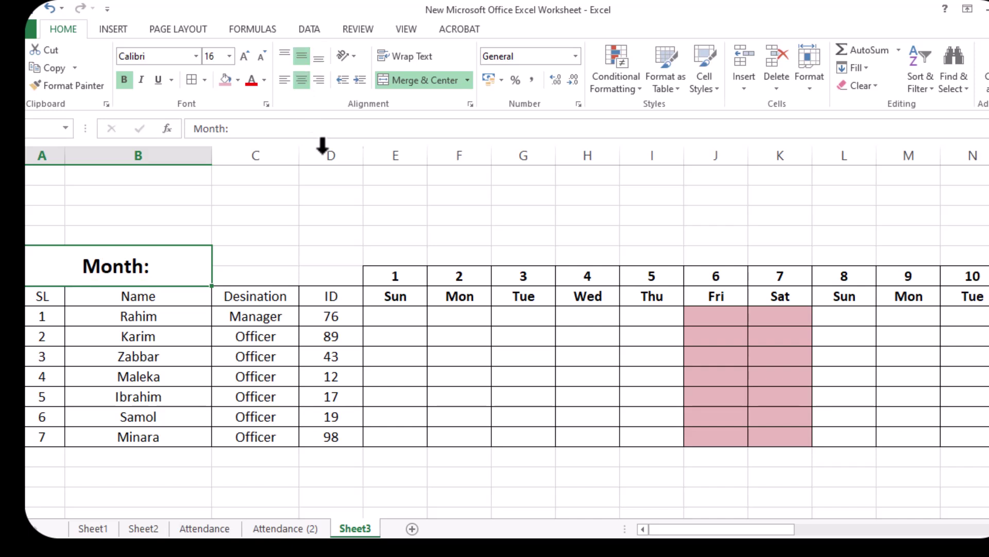
- Merge and center the two-row block above the Desination and ID headers and enter July/2025
left_click_drag(246, 256, 323, 277)
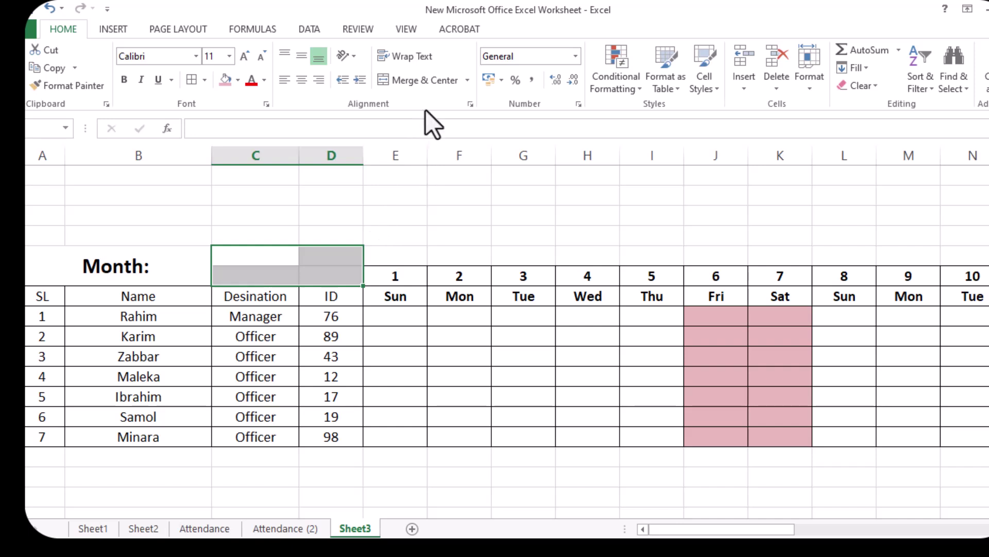
left_click(419, 81)
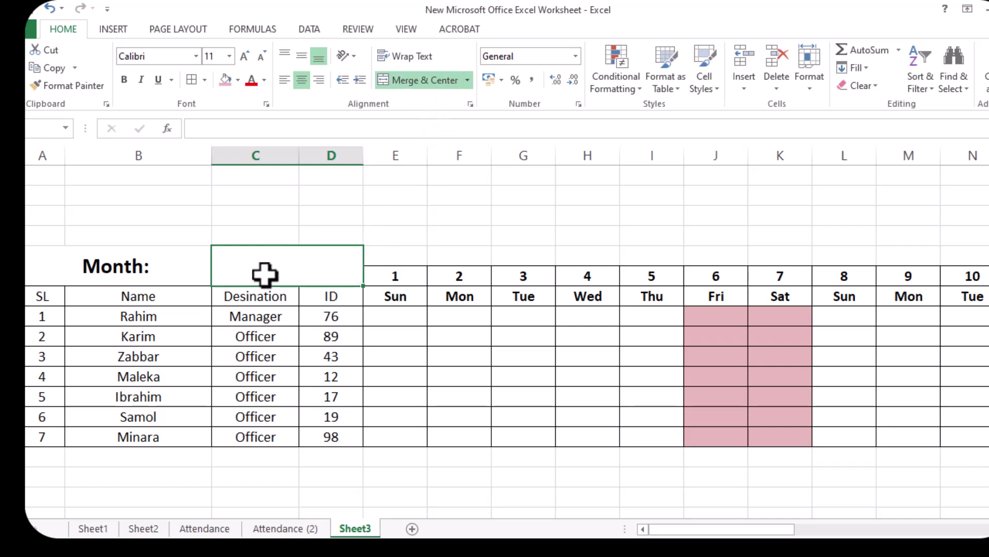
type("July/")
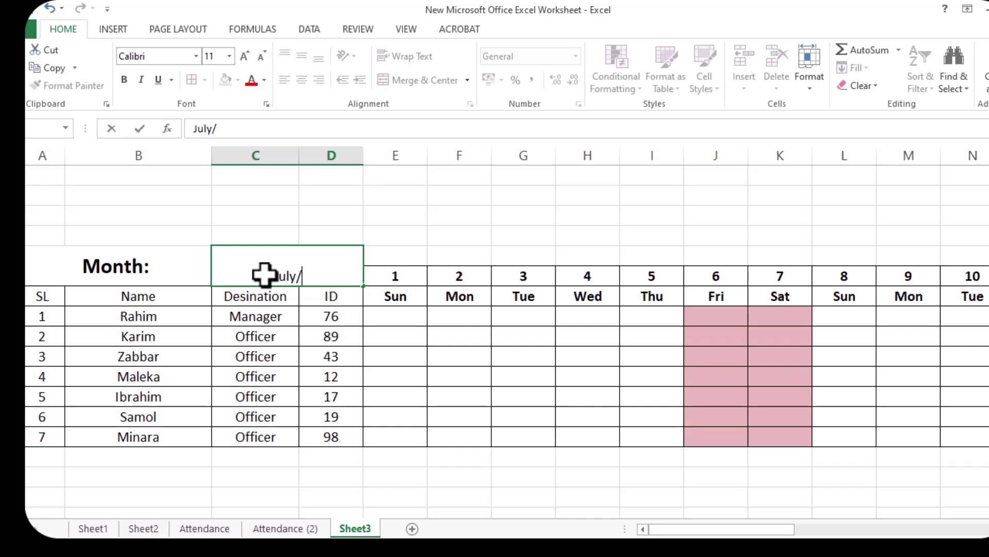
type("2025")
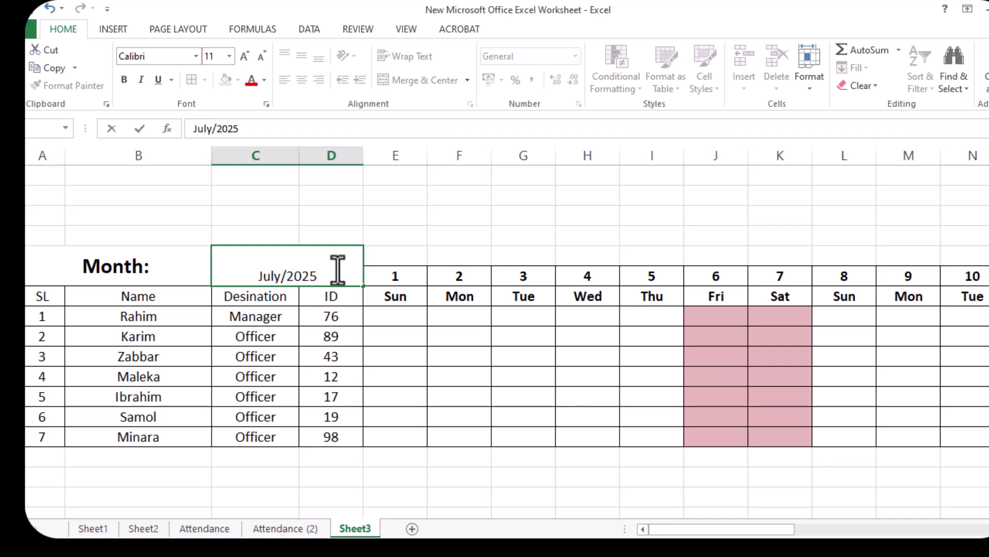
left_click(510, 235)
- Make the month value above Desination and ID bold at font size 14 and align it to the middle vertically
left_click(291, 270)
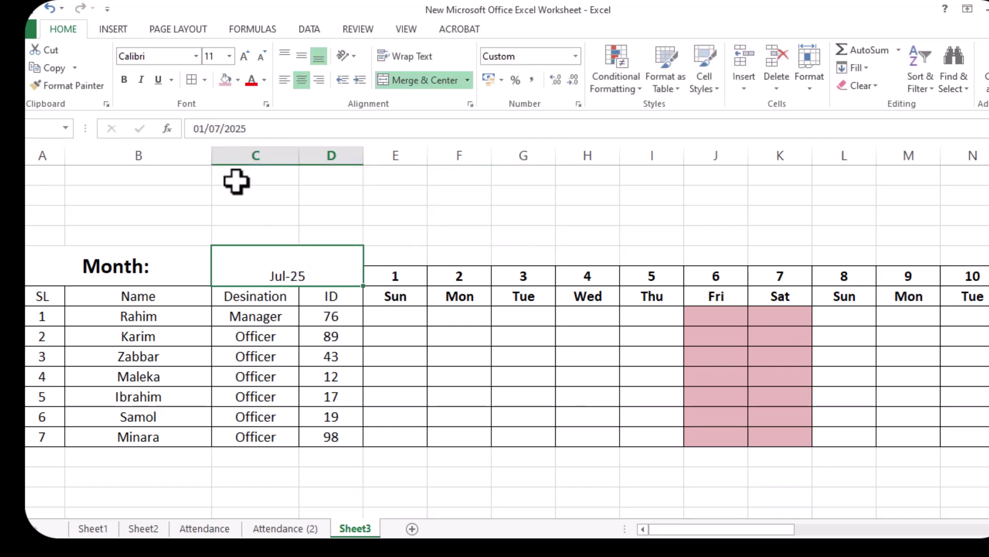
left_click(125, 81)
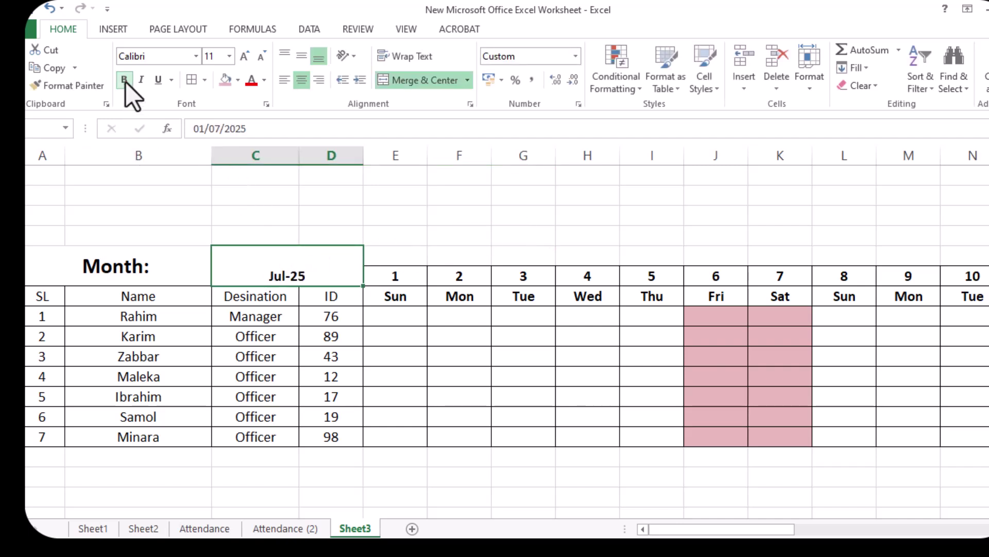
left_click(244, 56)
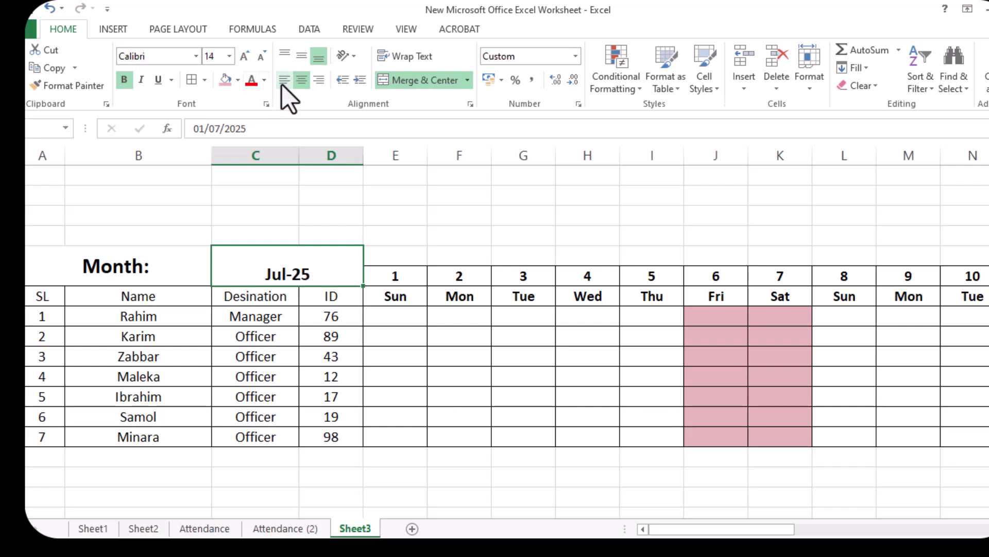
left_click(303, 57)
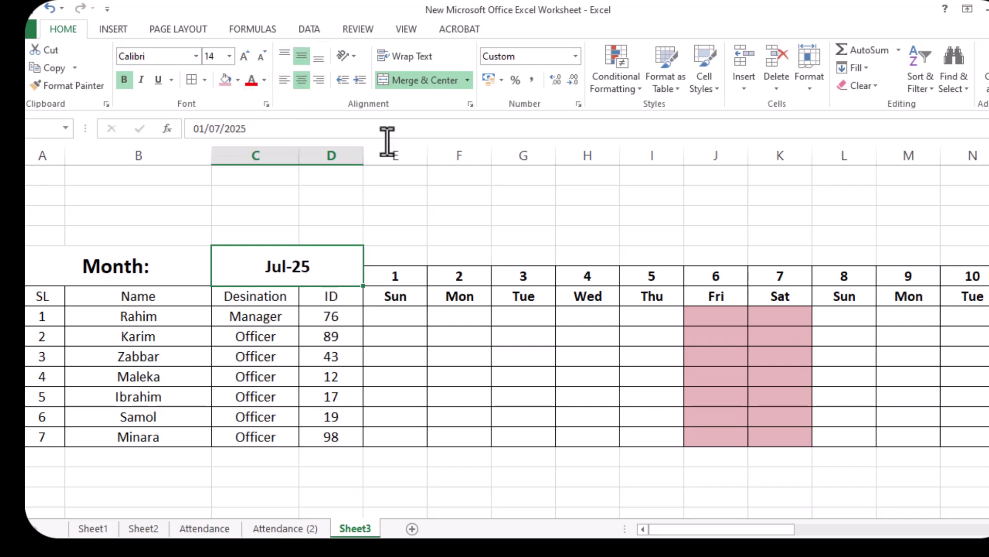
left_click(425, 241)
- Apply all borders to the merged month label and month value cells
left_click_drag(51, 258, 320, 261)
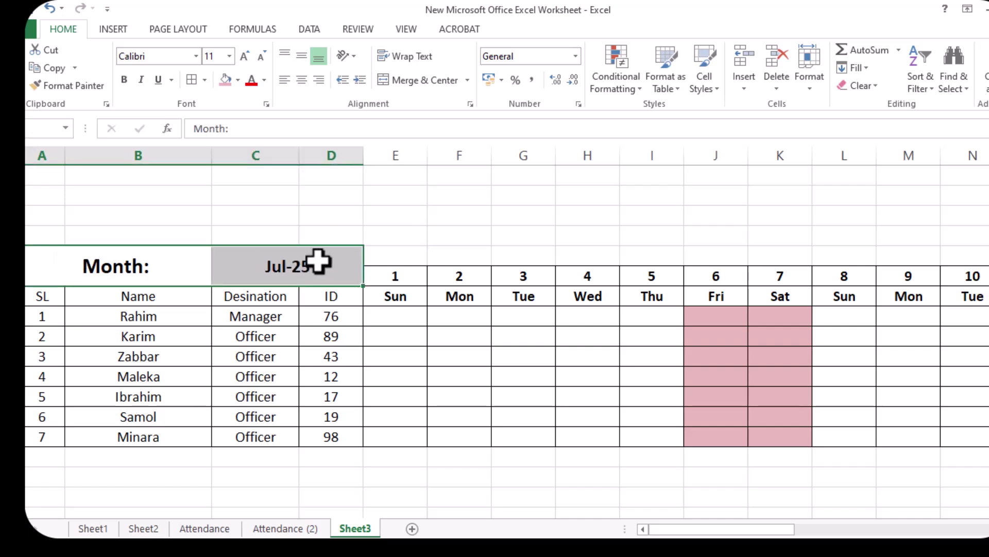
left_click(192, 79)
left_click(407, 496)
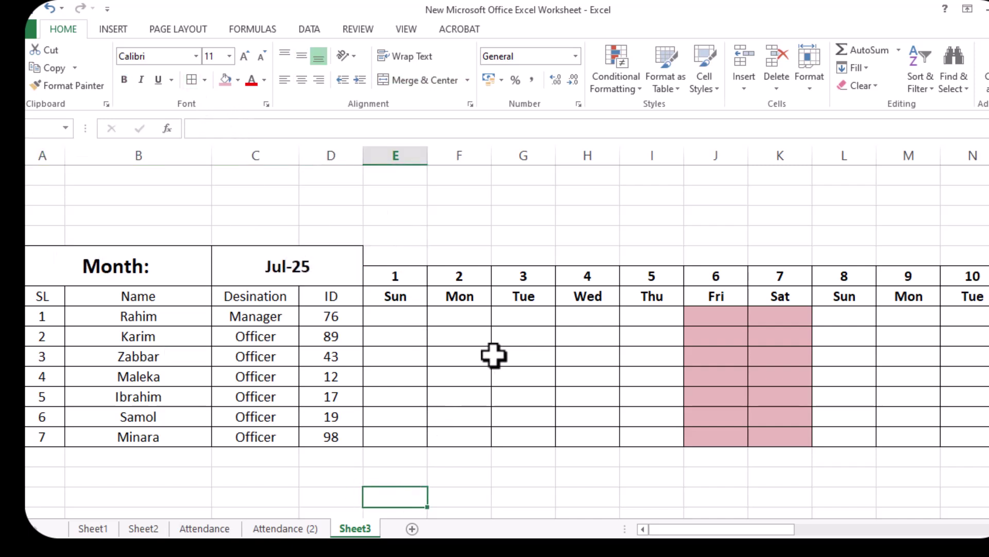
- Merge and center the first two visible rows across columns F to J and enter the title "Sippur High Sch00l"
scroll(481, 367, "up", 1)
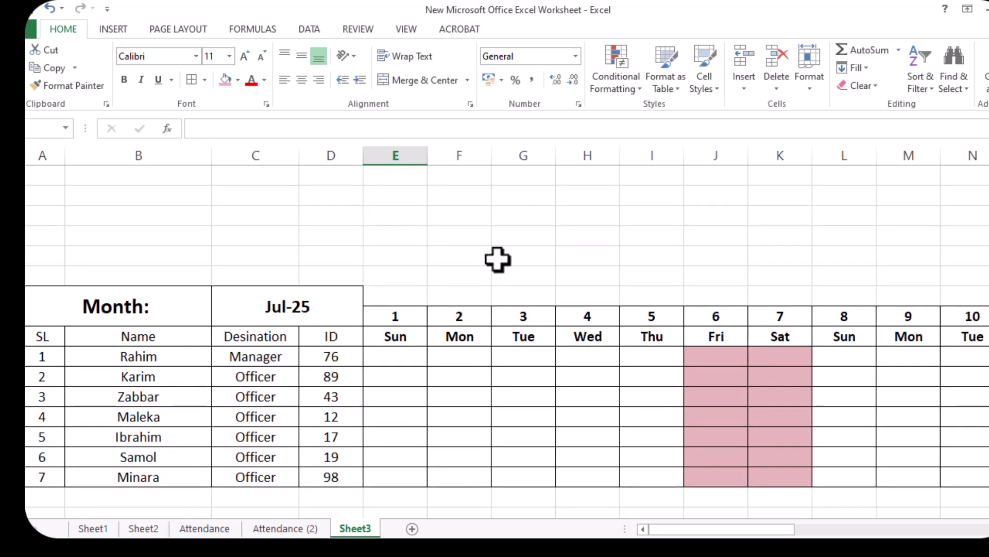
left_click(468, 175)
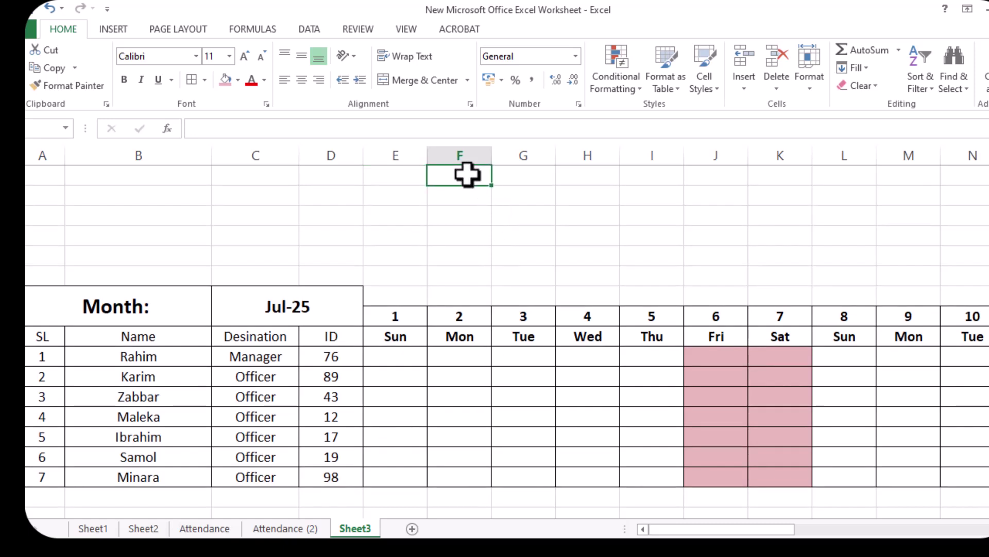
left_click_drag(468, 175, 778, 173)
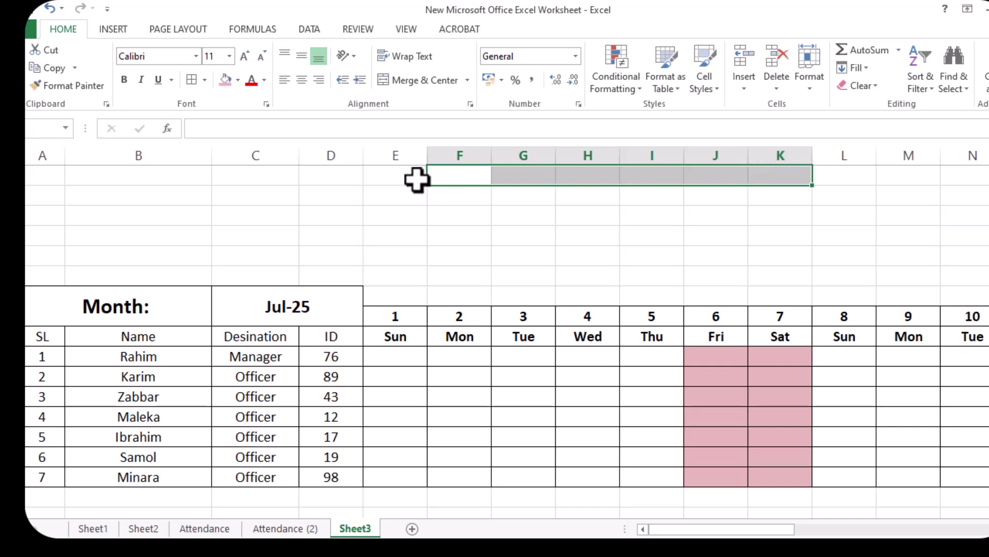
left_click_drag(455, 177, 716, 203)
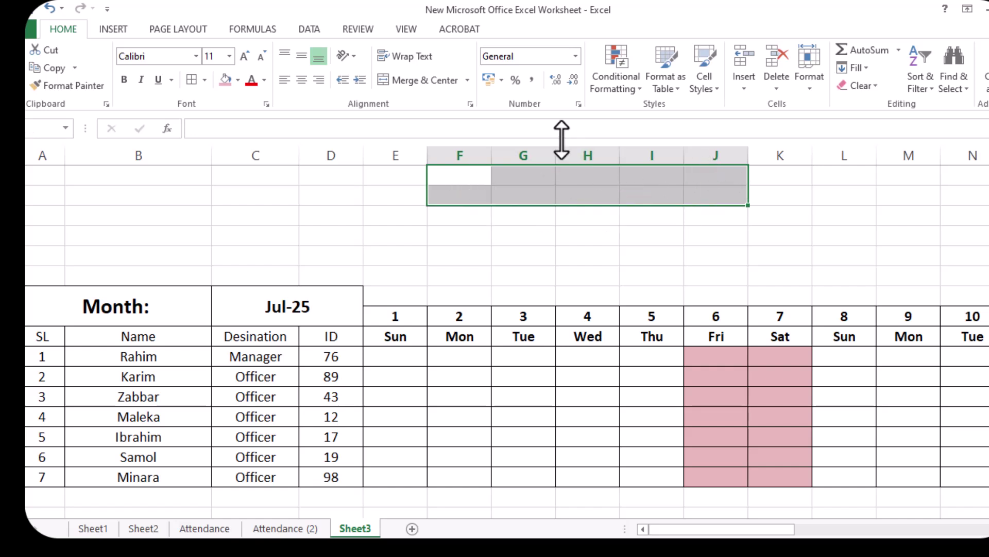
left_click(425, 80)
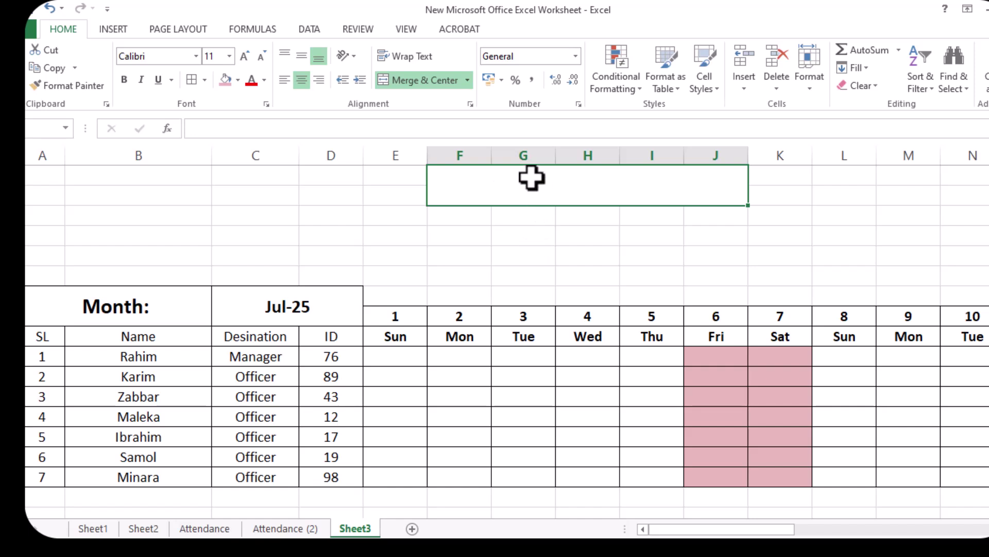
type("Sippur High Sch00l")
key("Return")
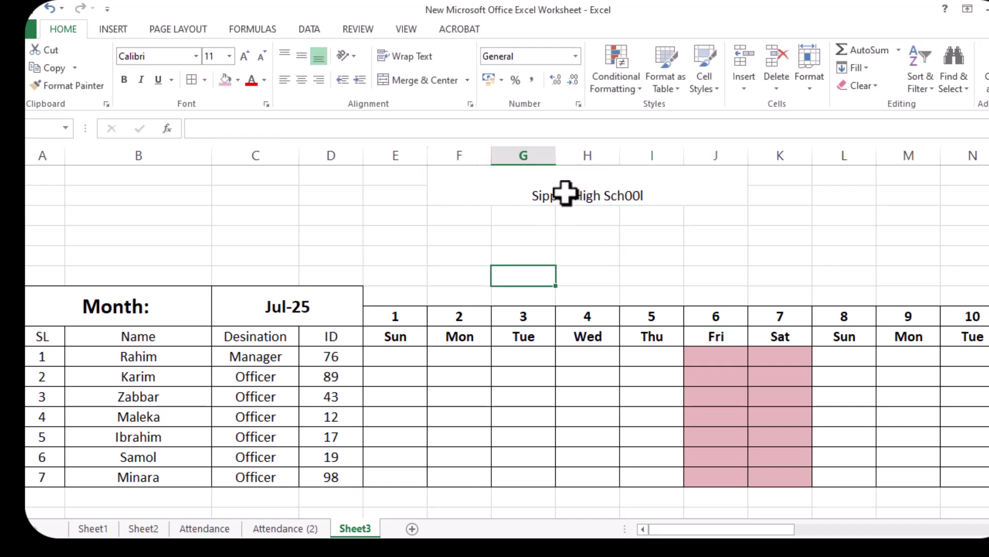
- Make the school name title bold at font size 18 and align it to the middle vertically
left_click(568, 193)
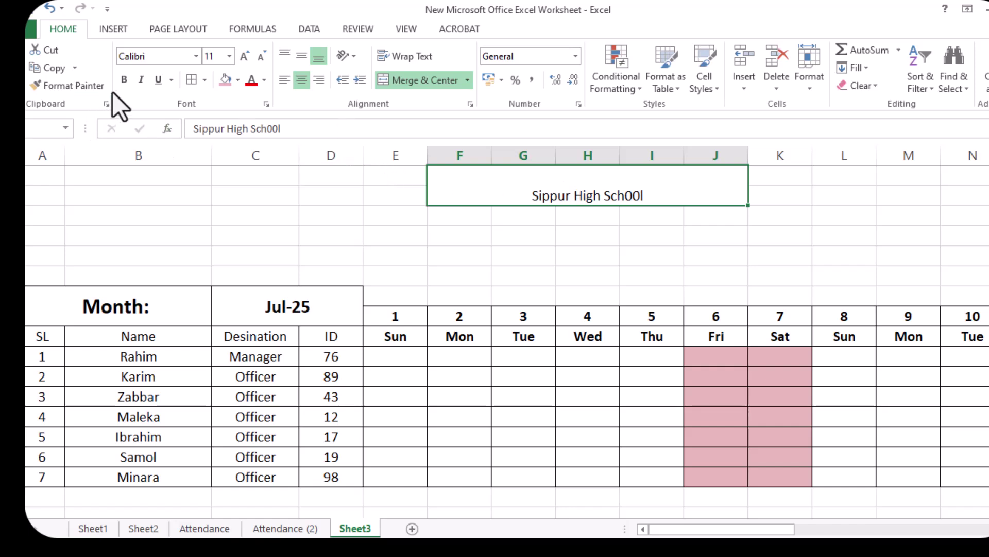
left_click(124, 80)
left_click(243, 55)
left_click(243, 56)
left_click(243, 55)
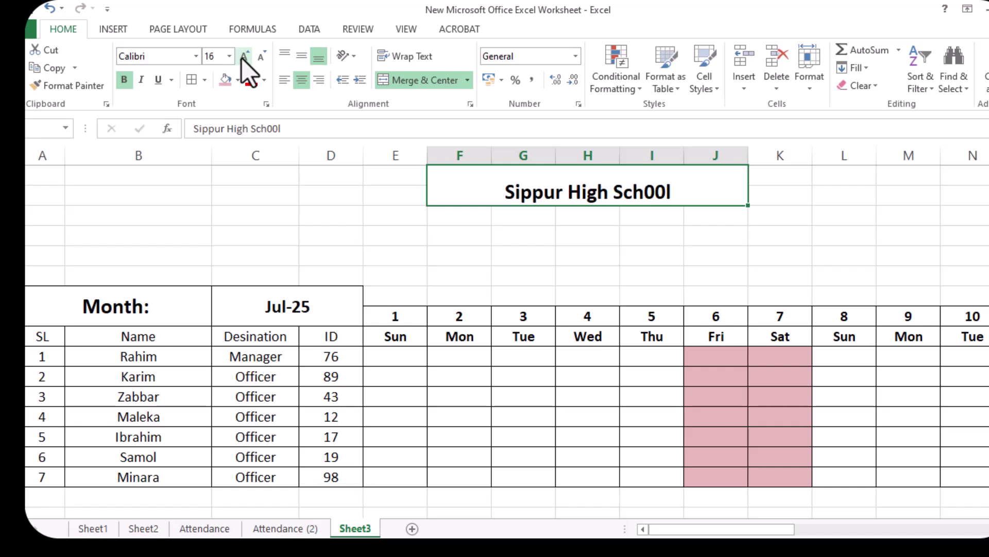
left_click(243, 56)
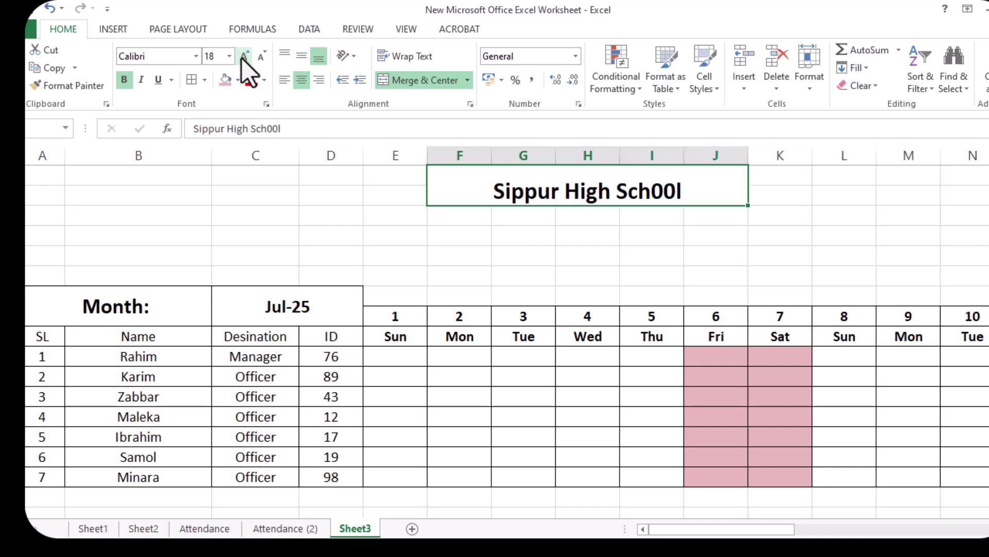
left_click(300, 59)
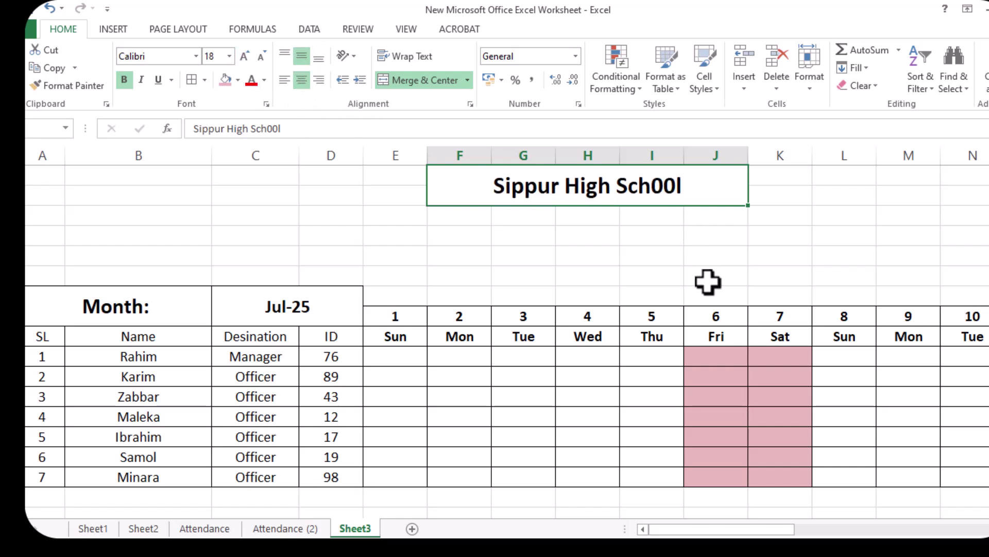
left_click(707, 255)
- Merge and center the two rows below the school name across columns F to J and enter "Nilfamari, Rangpur"
left_click_drag(458, 218, 707, 239)
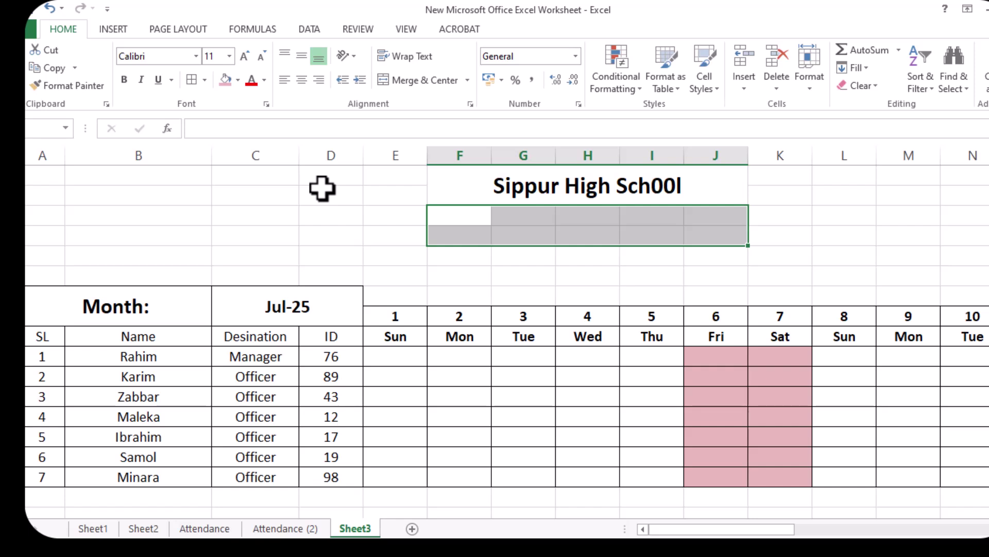
left_click(437, 79)
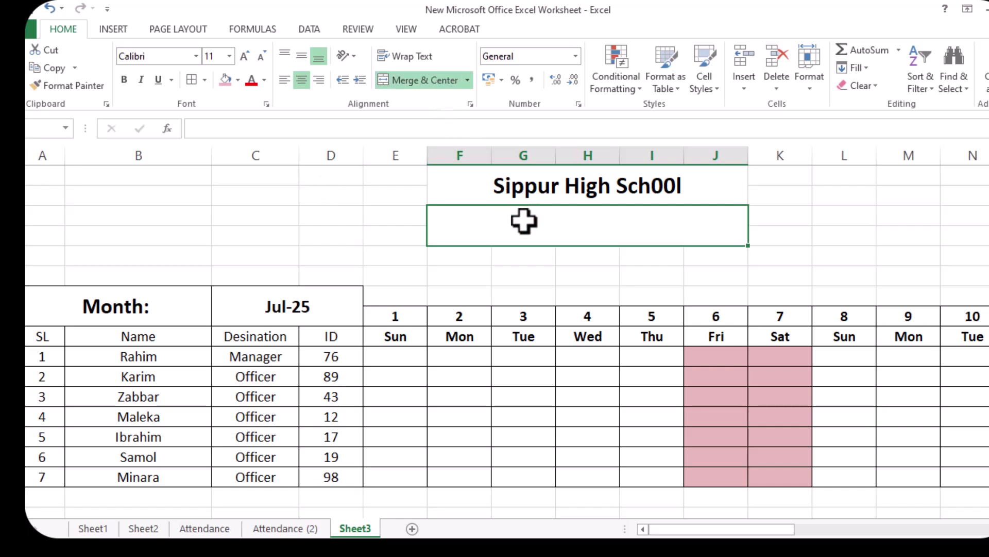
type("Nilfamari, Rangpur")
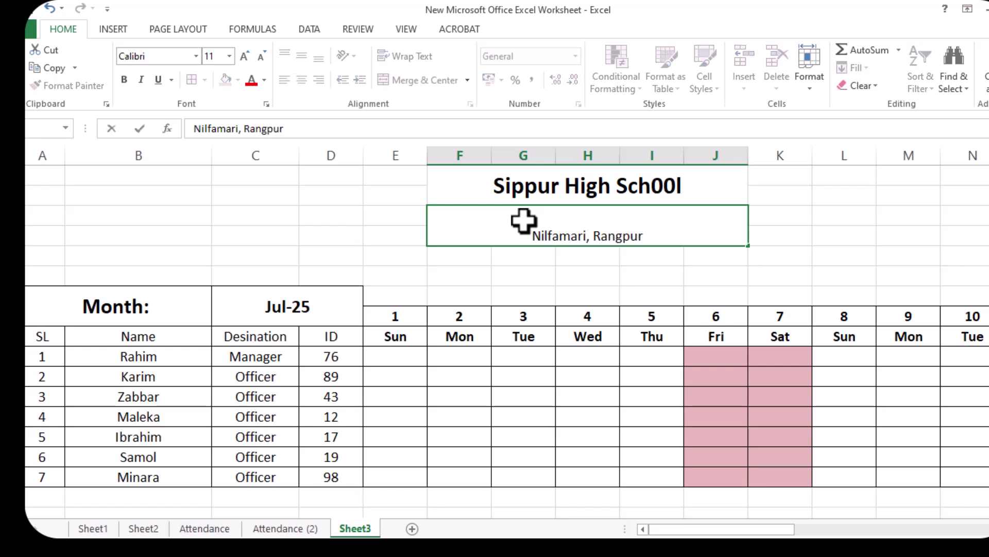
left_click(579, 278)
- Make the location line under the school name bold at font size 16 and align it to the middle vertically
left_click(565, 223)
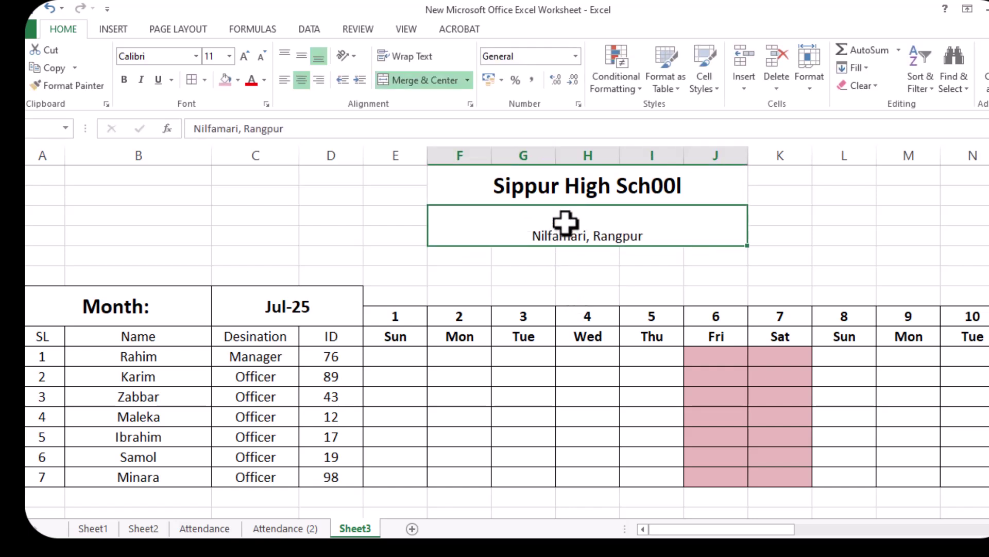
left_click(123, 82)
left_click(244, 57)
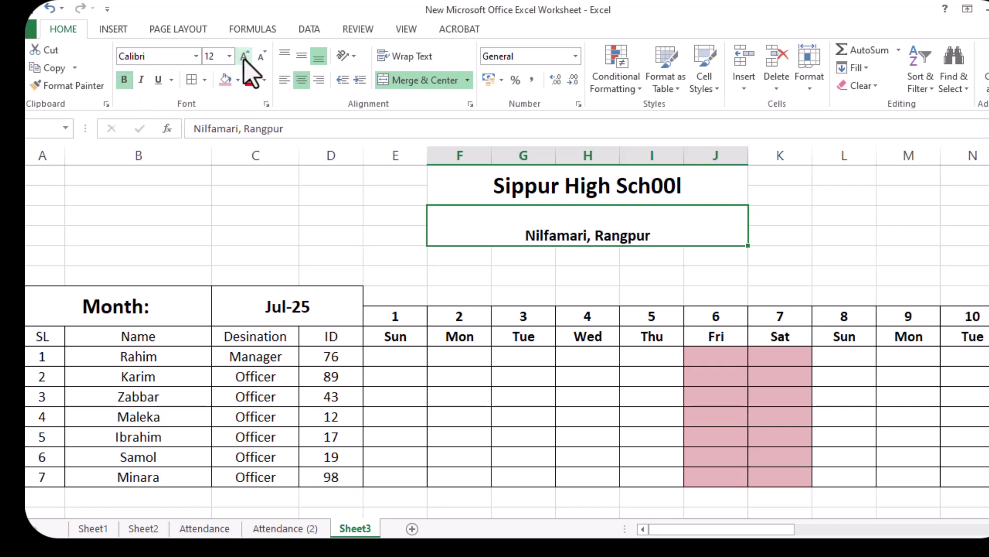
left_click(244, 58)
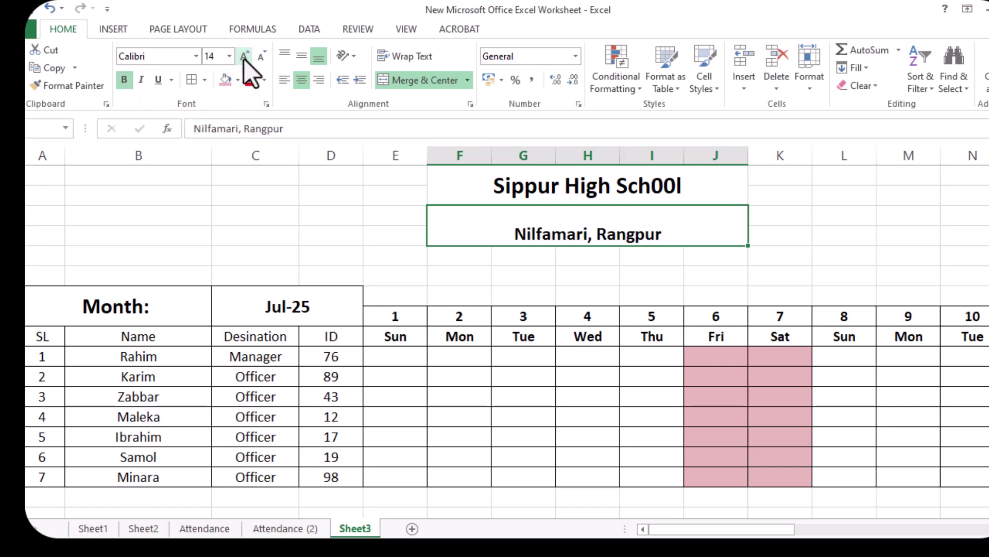
left_click(243, 58)
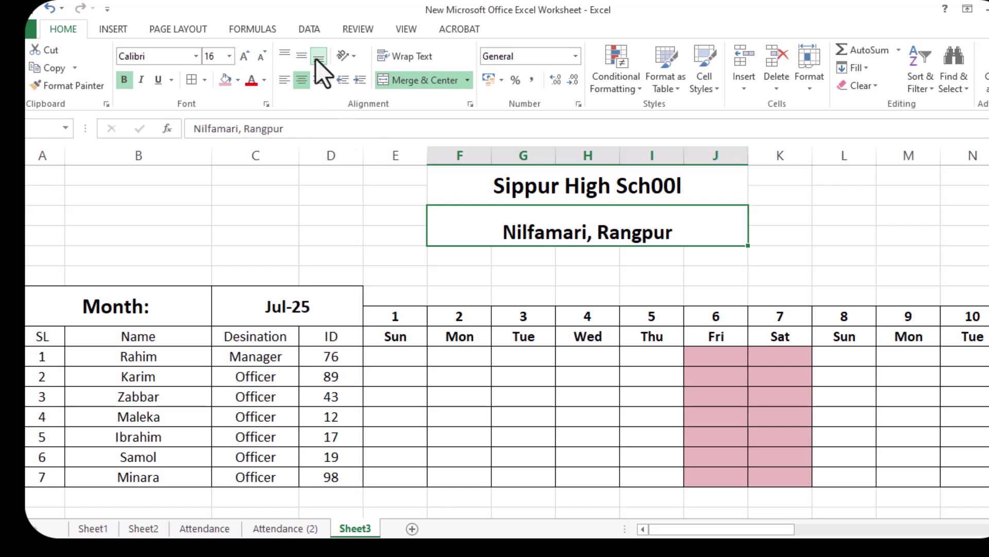
left_click(302, 54)
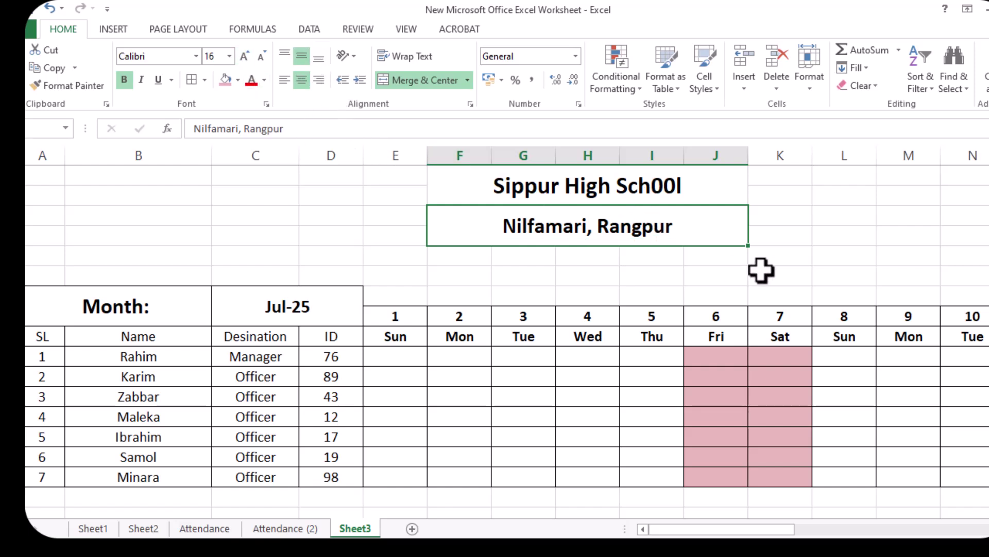
- Add borders to the school name and location heading cells and fill both with a light blue theme colour
left_click(822, 238)
left_click_drag(462, 260, 677, 253)
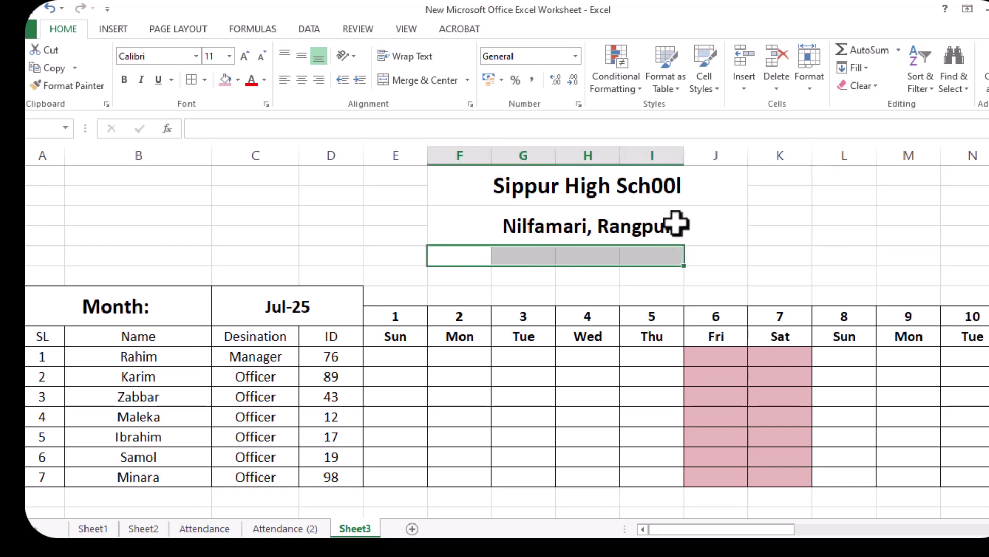
left_click(678, 199)
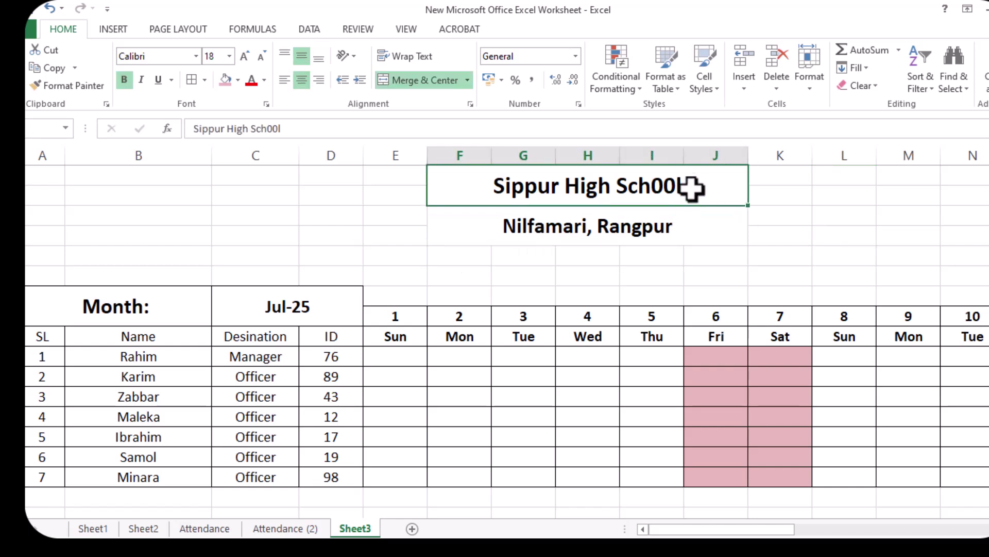
left_click_drag(691, 186, 695, 225)
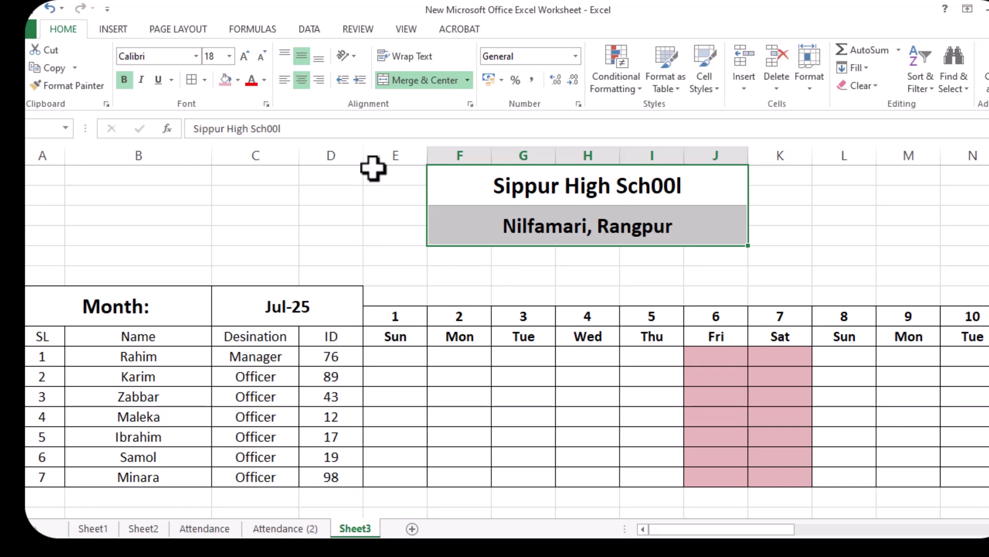
left_click(192, 82)
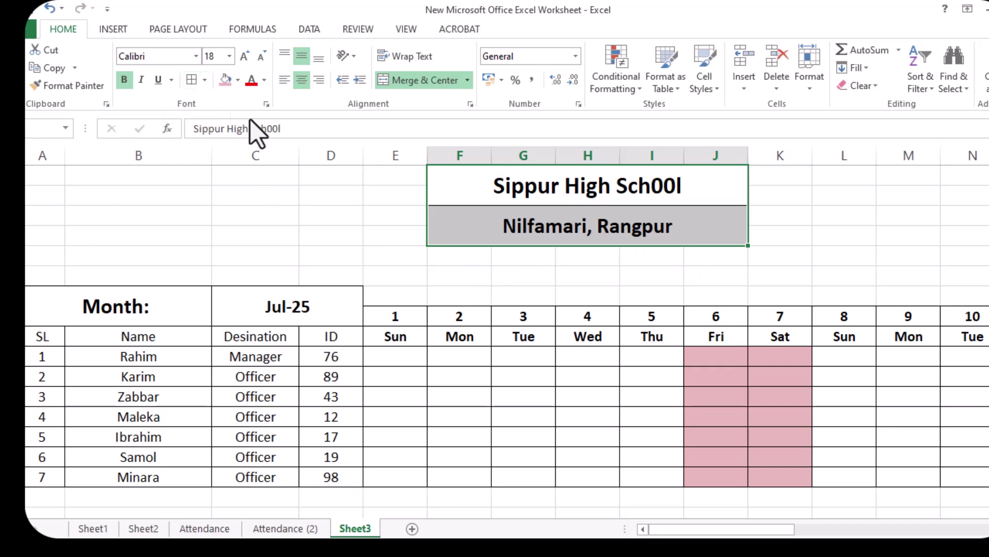
left_click(236, 79)
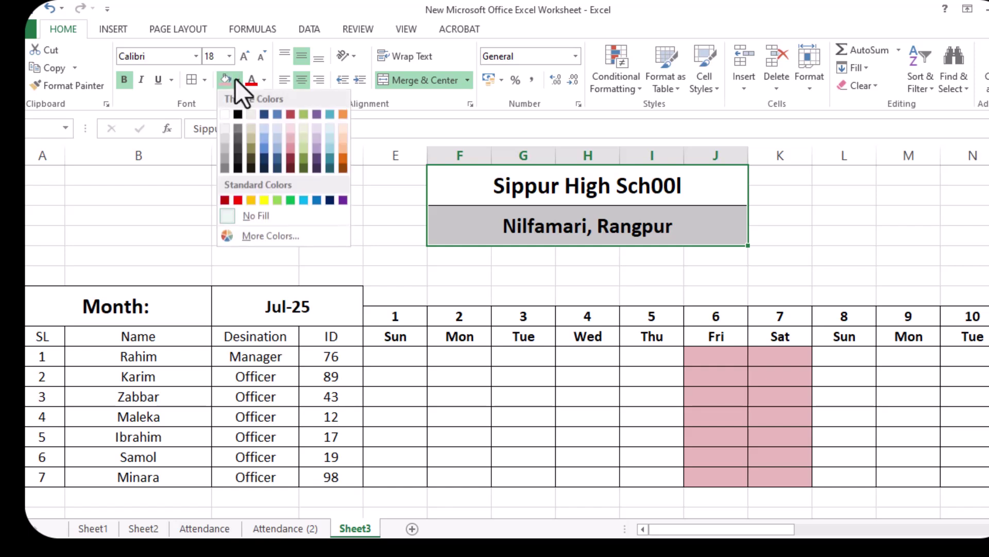
left_click(265, 141)
left_click(917, 242)
- Enter attendance mark P for the first two employees on day 26 (Thu) and day 25 (Wed)
left_click_drag(722, 528, 905, 502)
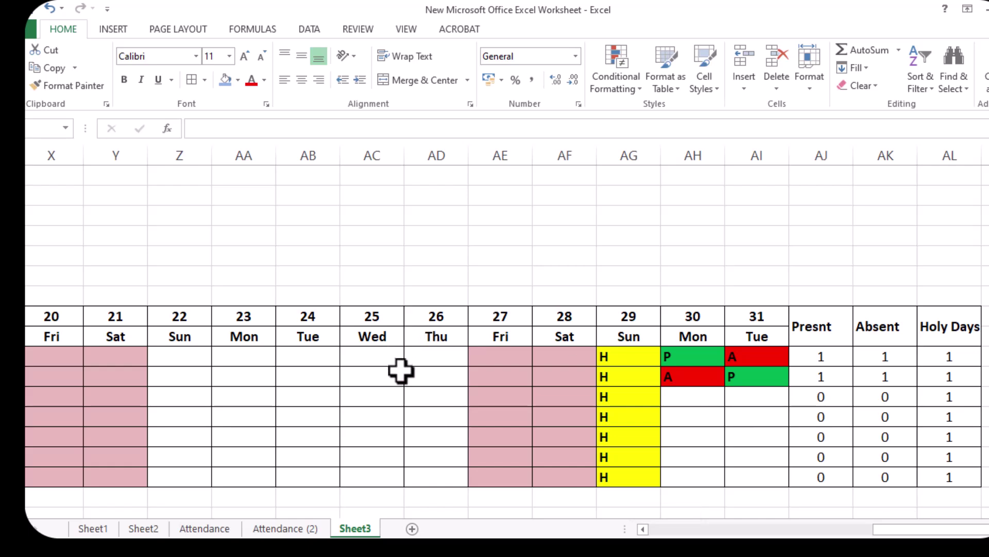
left_click(442, 354)
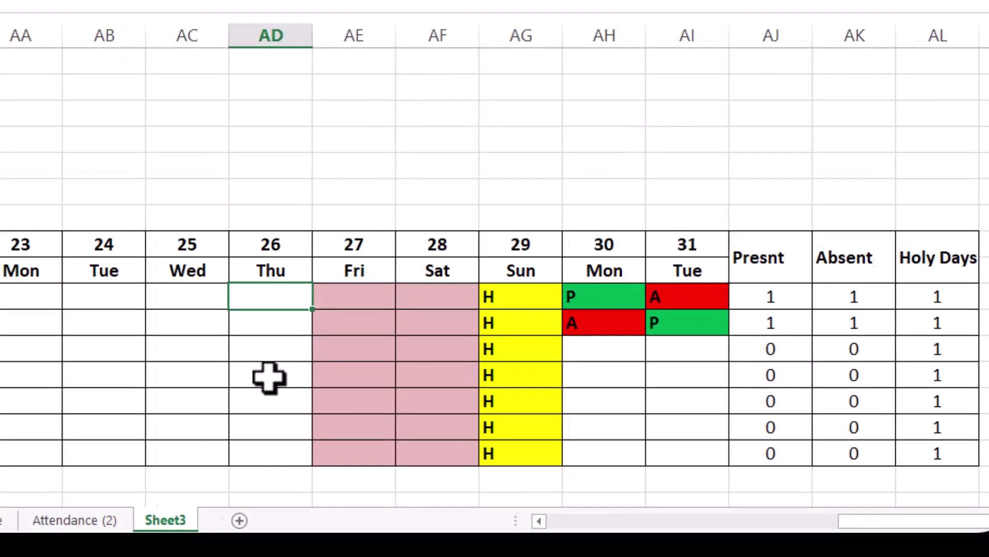
key("Return")
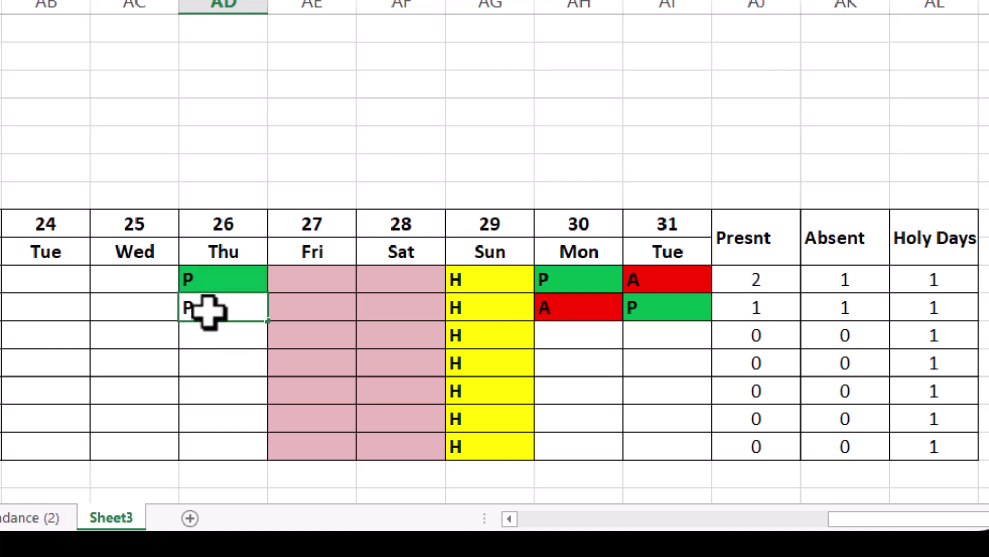
key("Return")
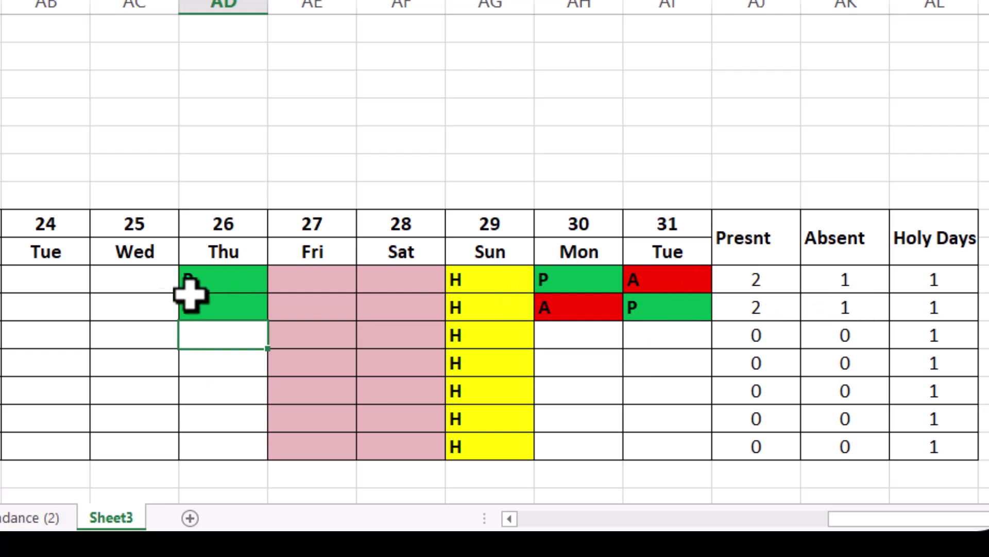
left_click(142, 275)
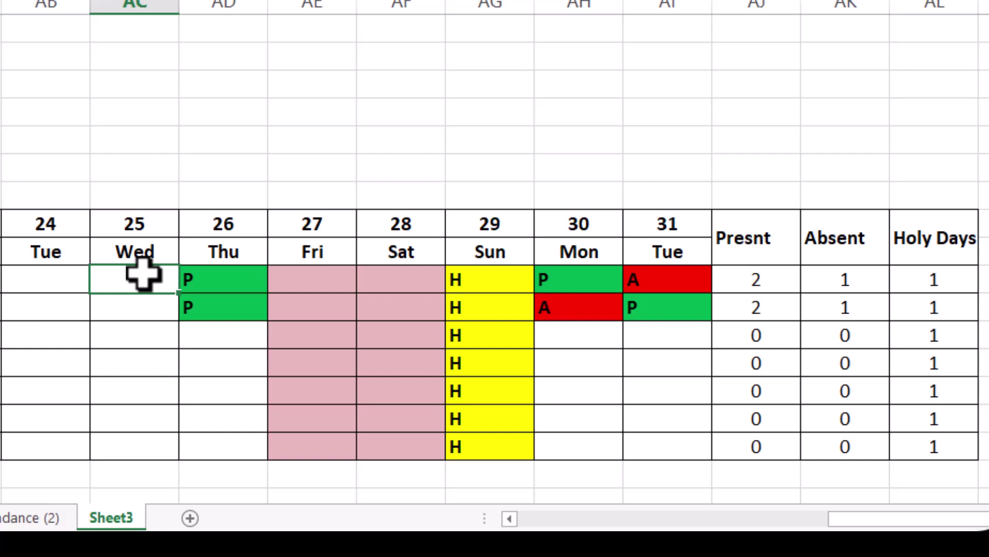
key("Return")
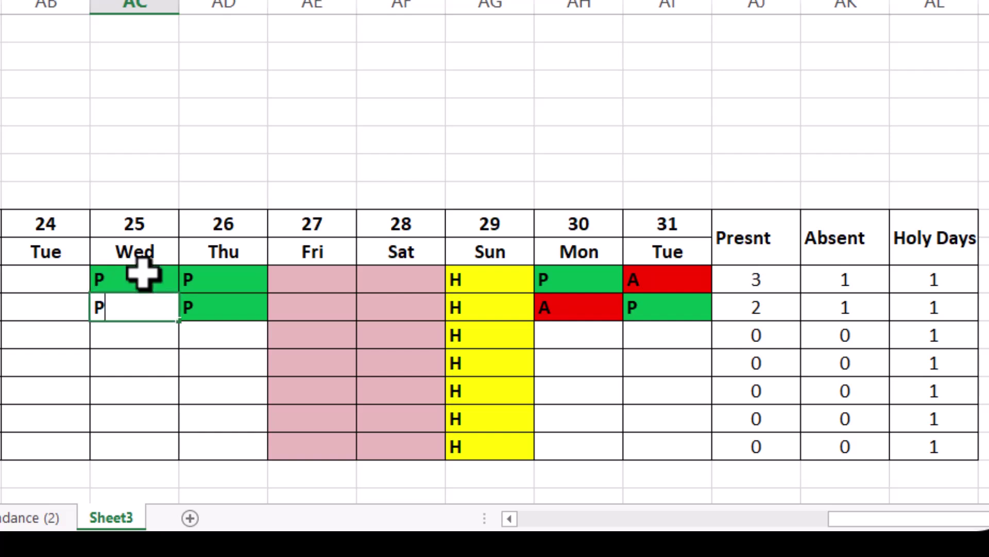
key("Return")
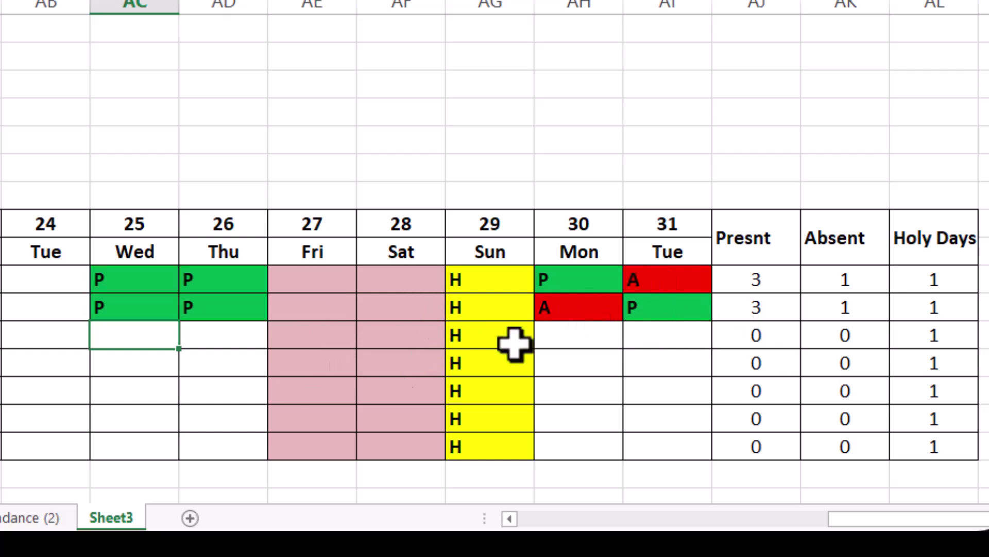
left_click(618, 391)
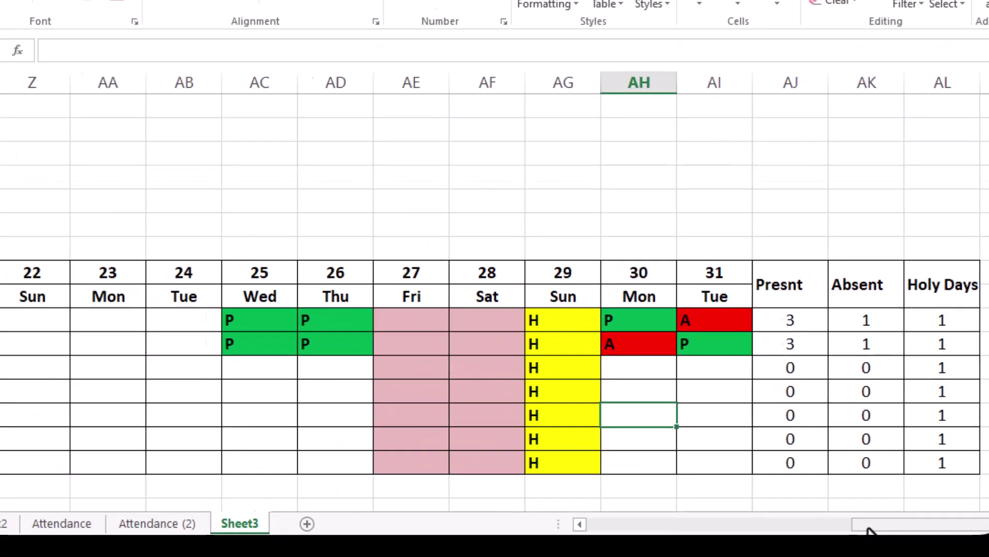